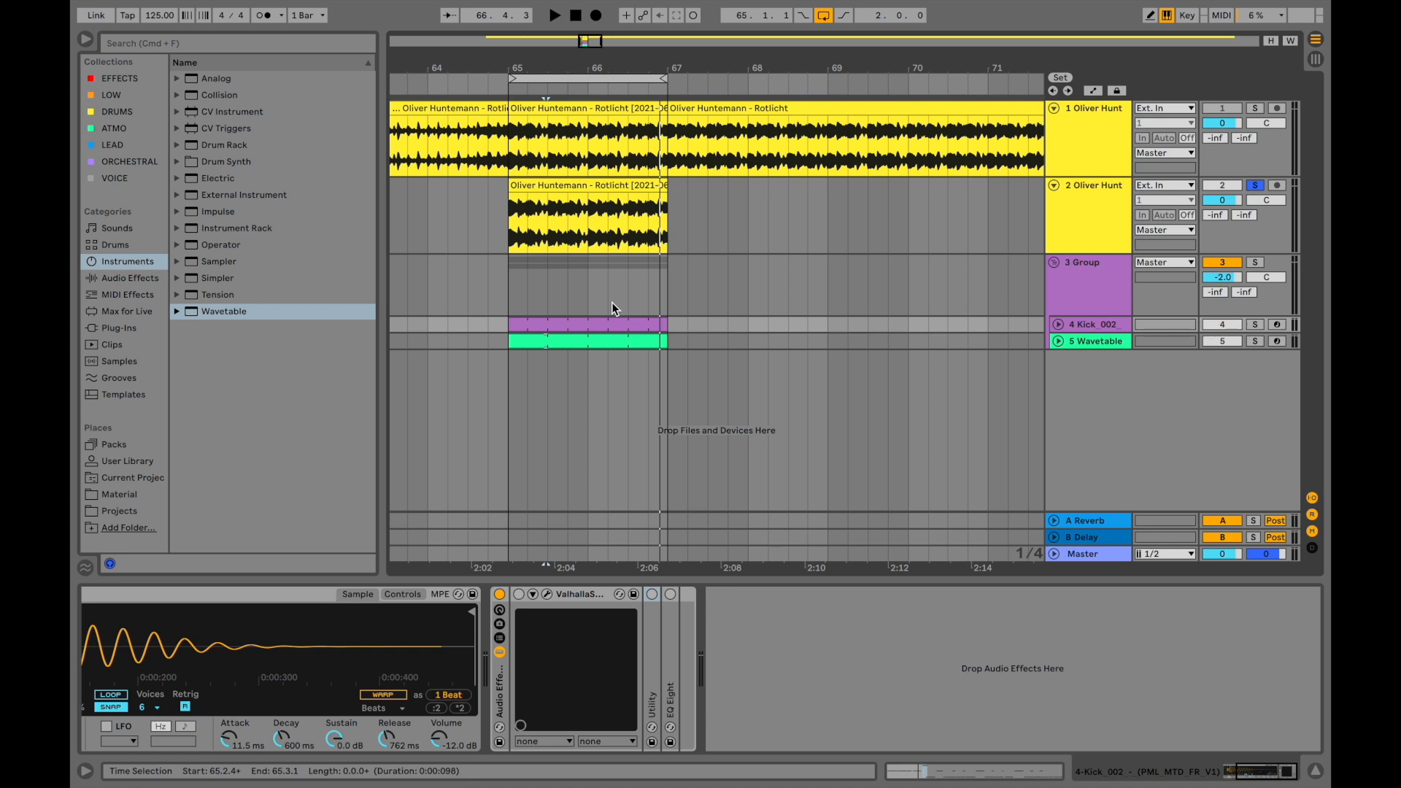
Solo the first reference track and audition it from bar 68, bar 93 and bar 169.
left_click(1254, 110)
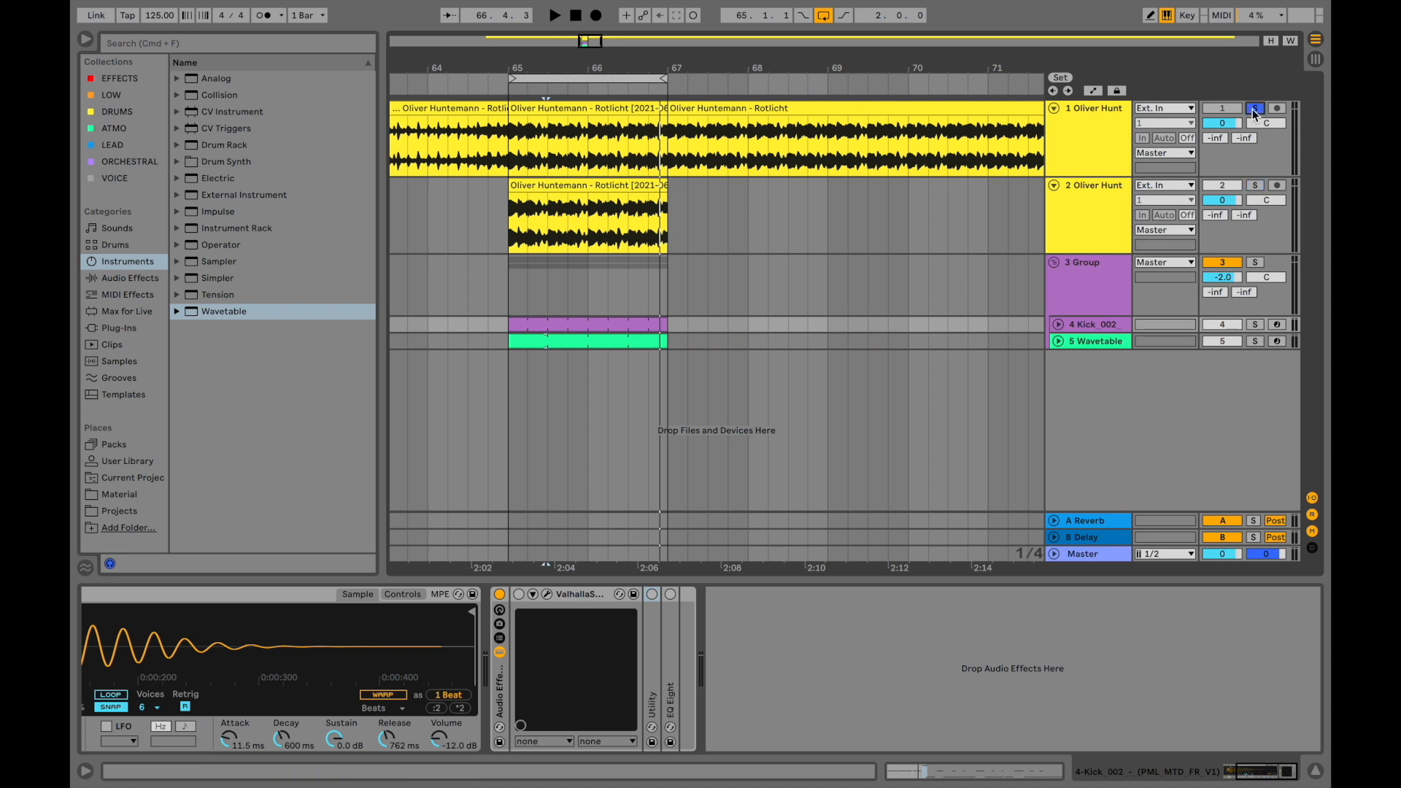
left_click(793, 153)
key("space")
scroll(795, 154, "down", 10)
scroll(795, 151, "right", 5)
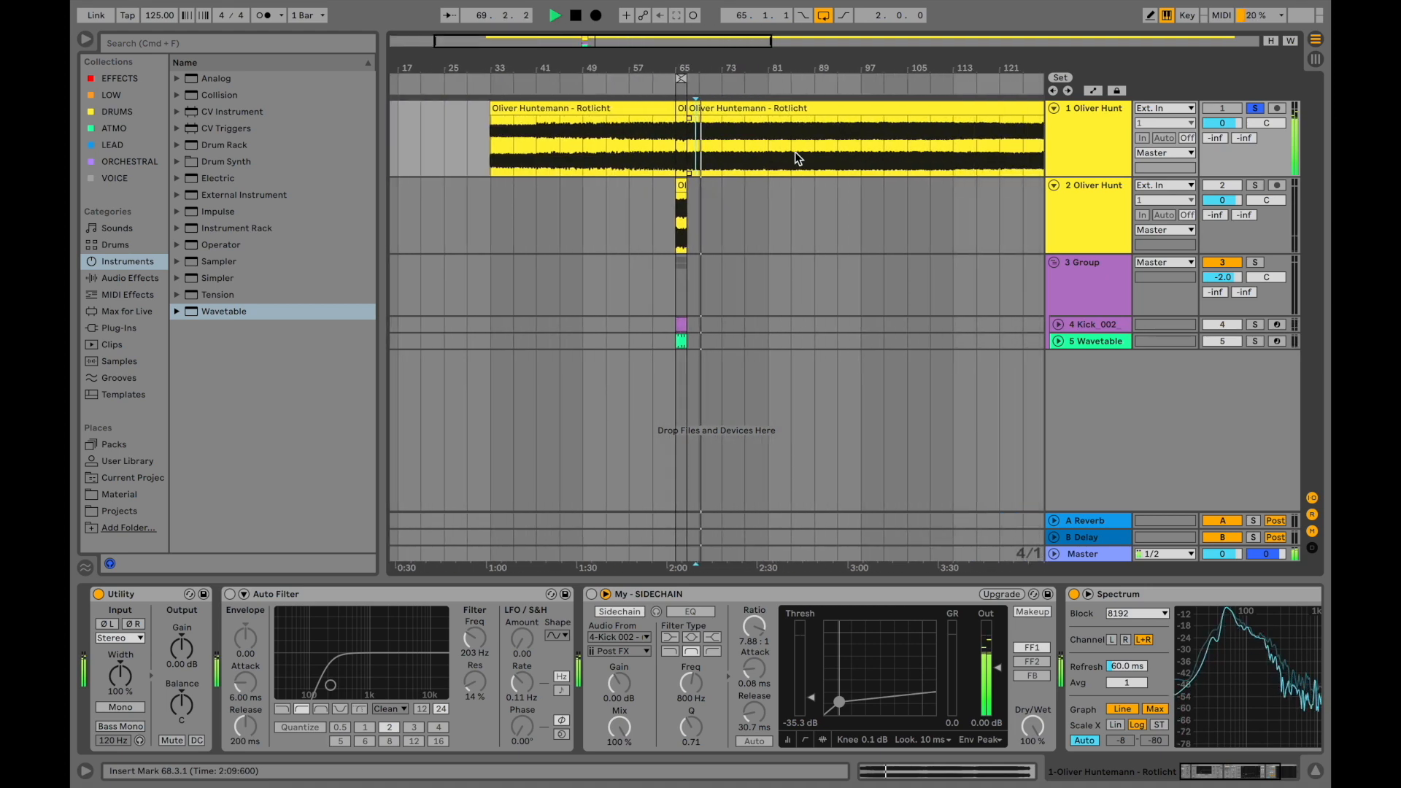
left_click(795, 152)
scroll(795, 152, "right", 5)
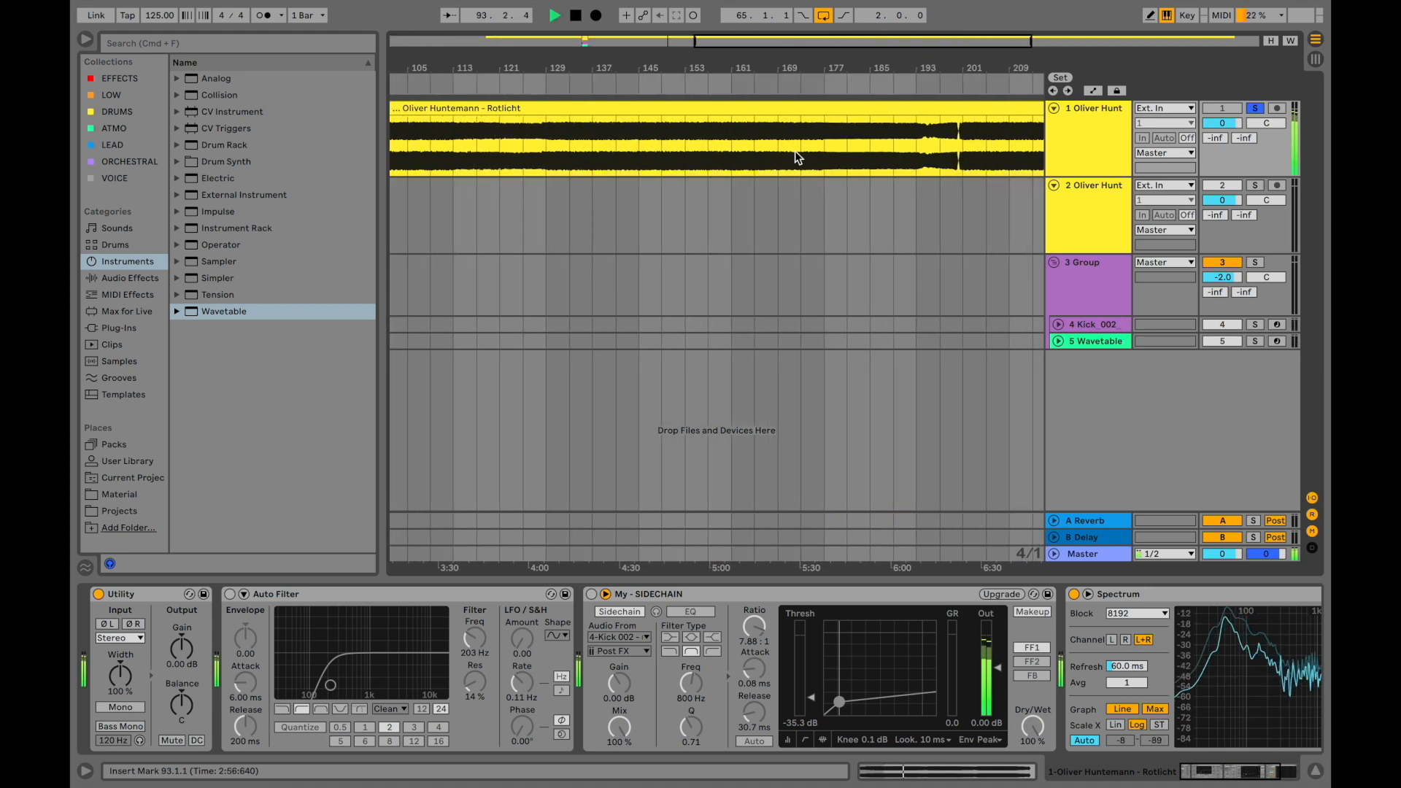
key("space")
left_click(788, 148)
key("space")
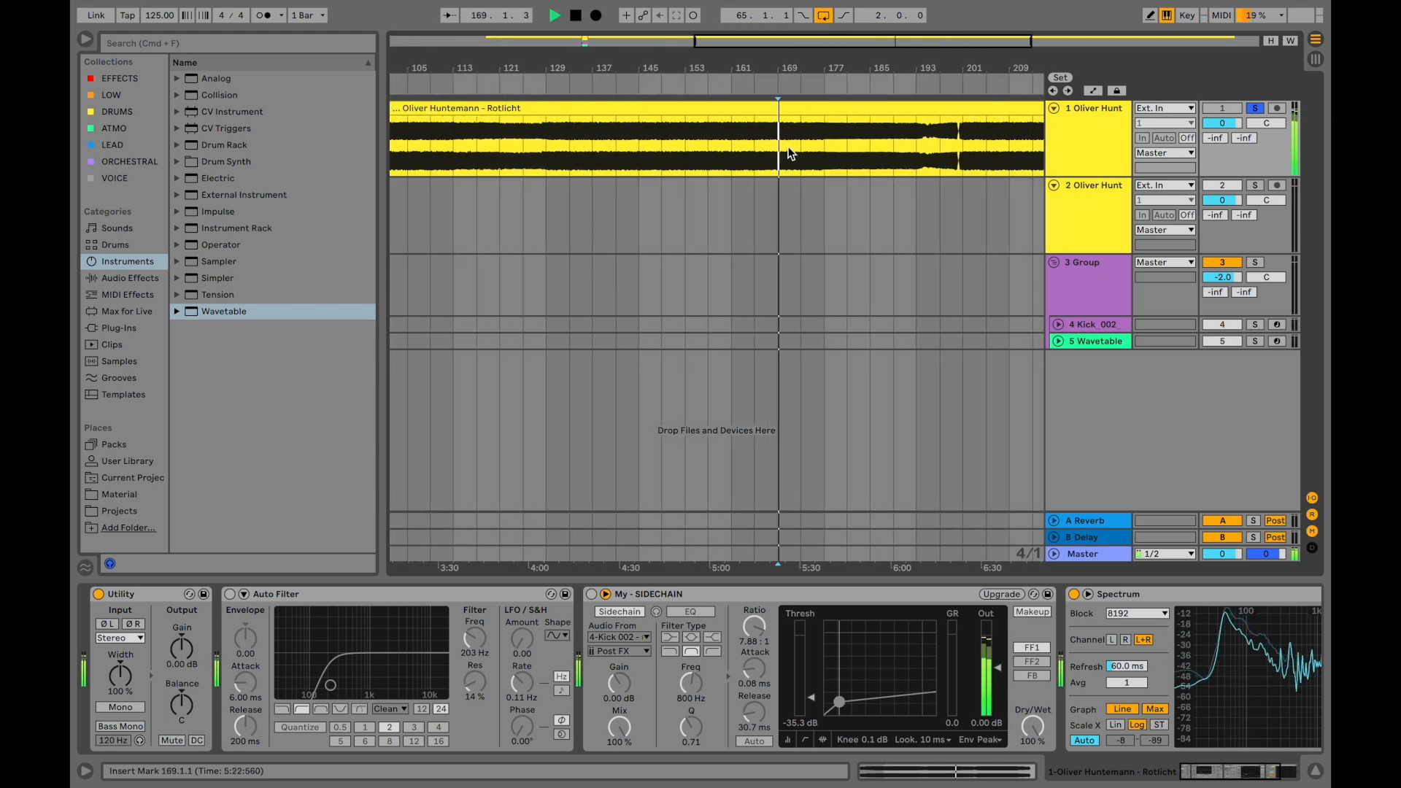
key("space")
Solo the second reference track and play its two-bar clip starting at bar 65.
scroll(792, 154, "down", 5)
scroll(545, 175, "up", 5)
scroll(546, 176, "left", 3)
scroll(548, 178, "up", 5)
scroll(544, 170, "up", 3)
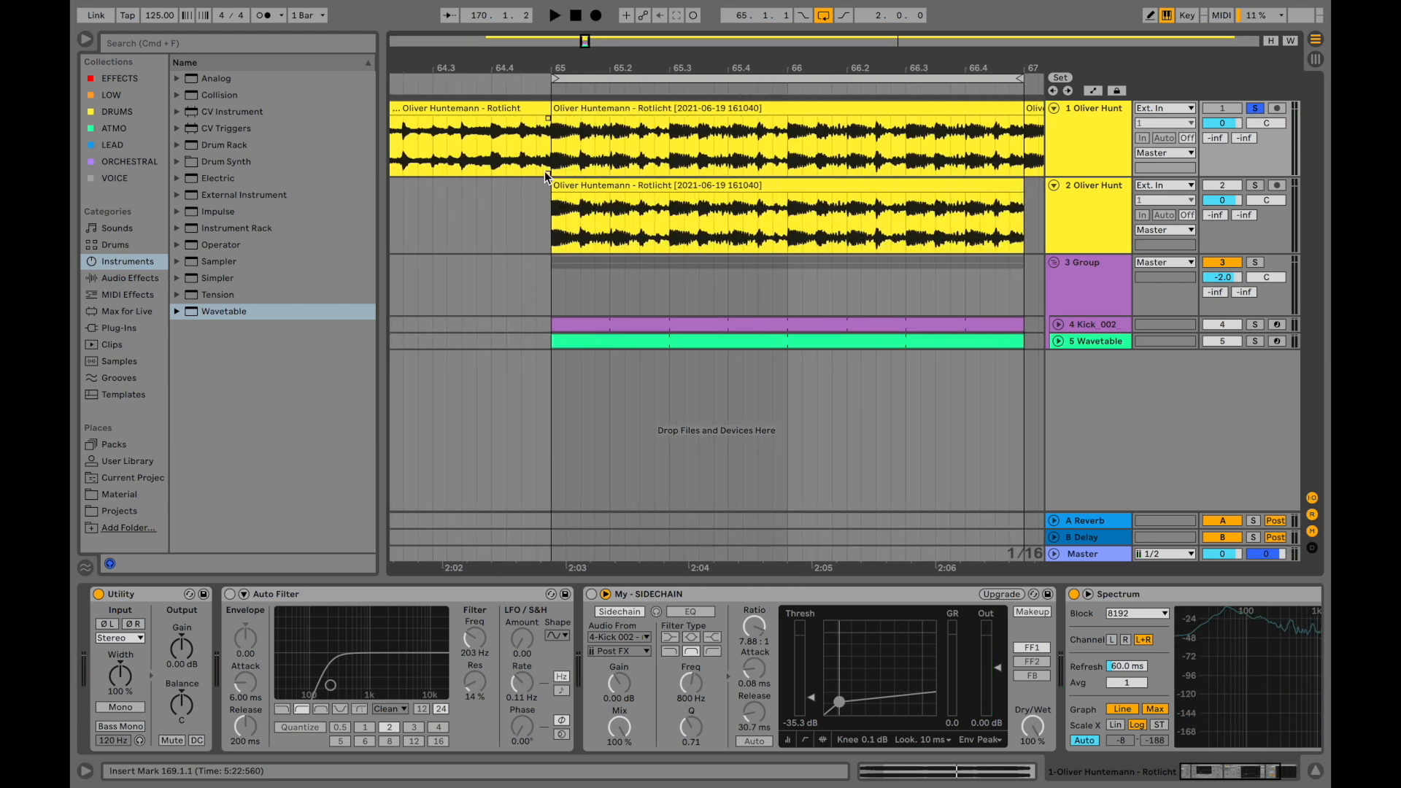
scroll(545, 171, "right", 2)
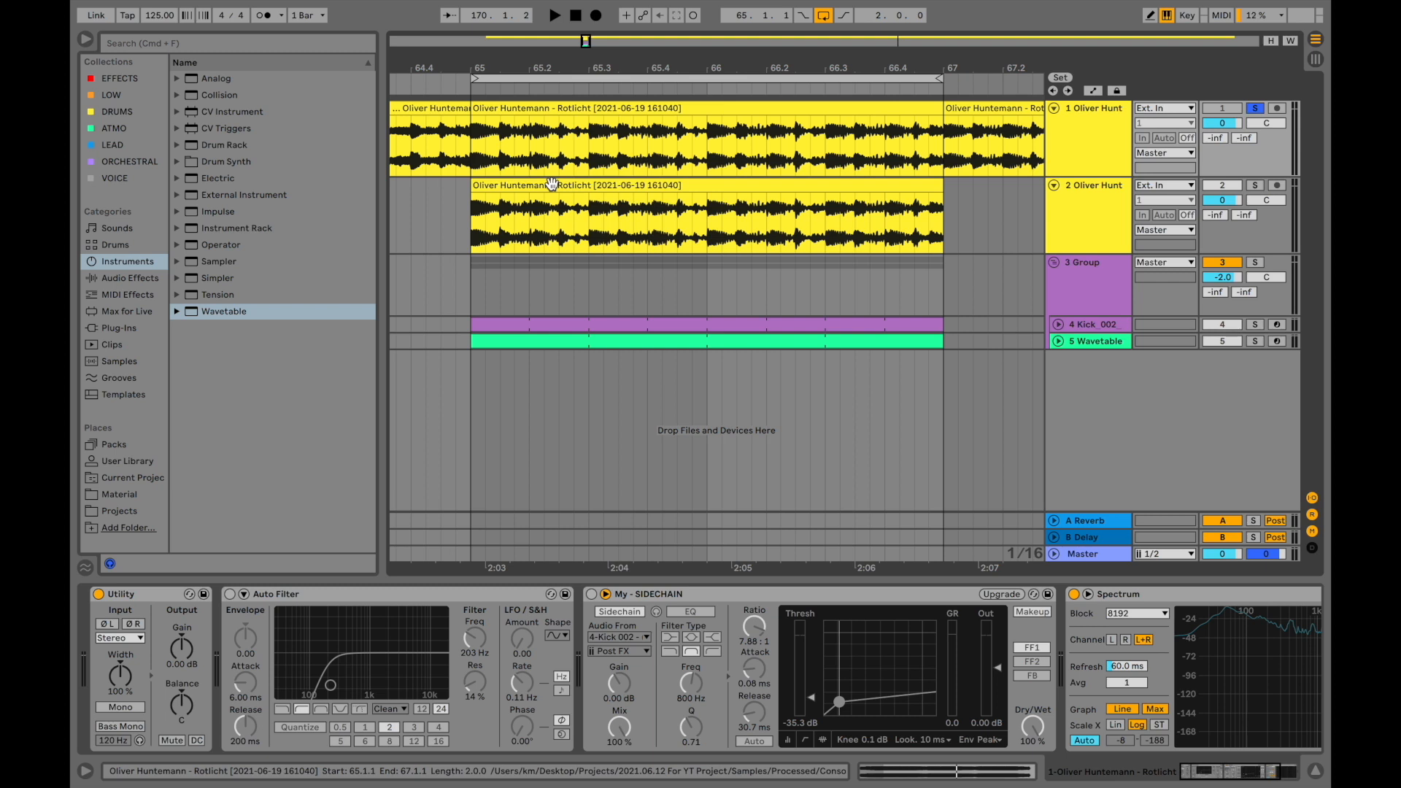
left_click(552, 184)
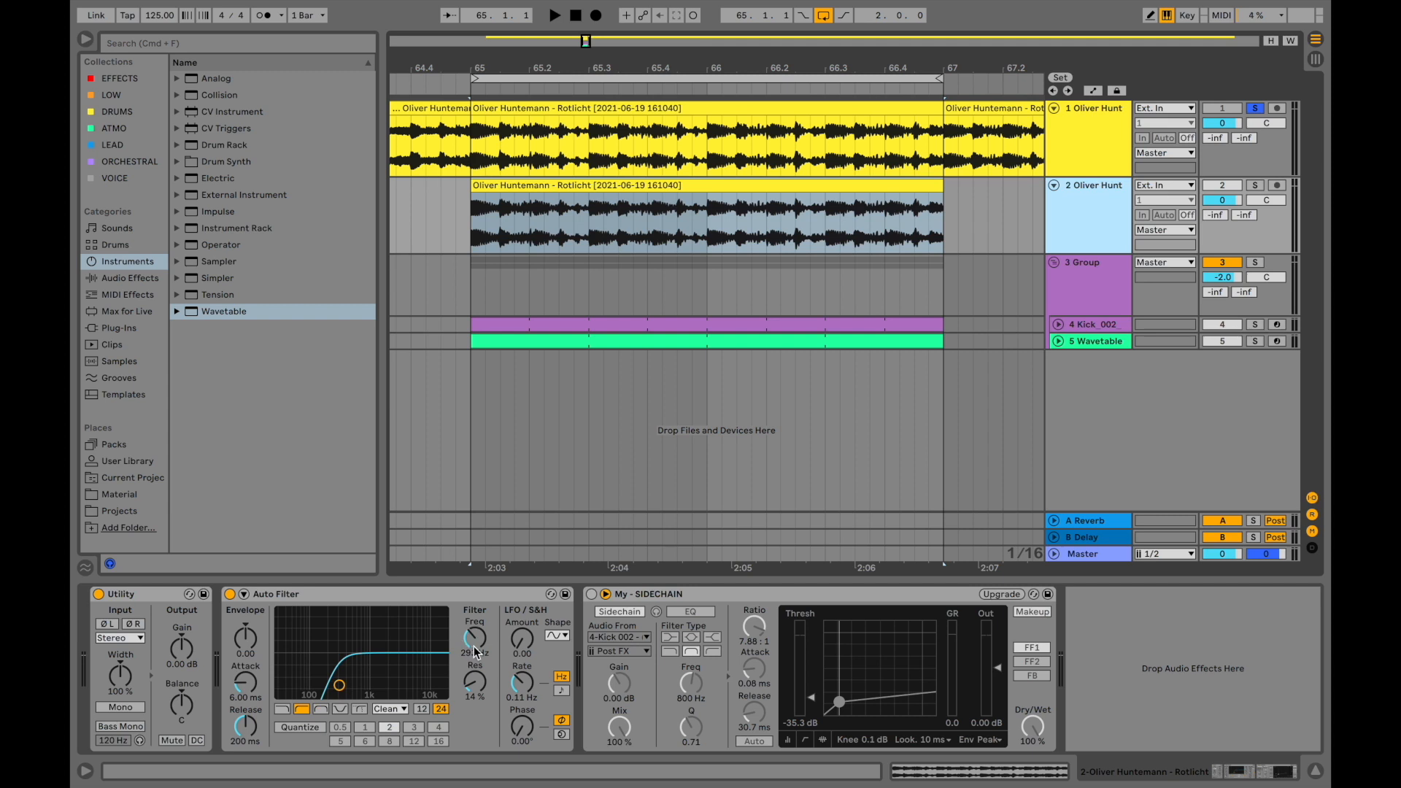
key("space")
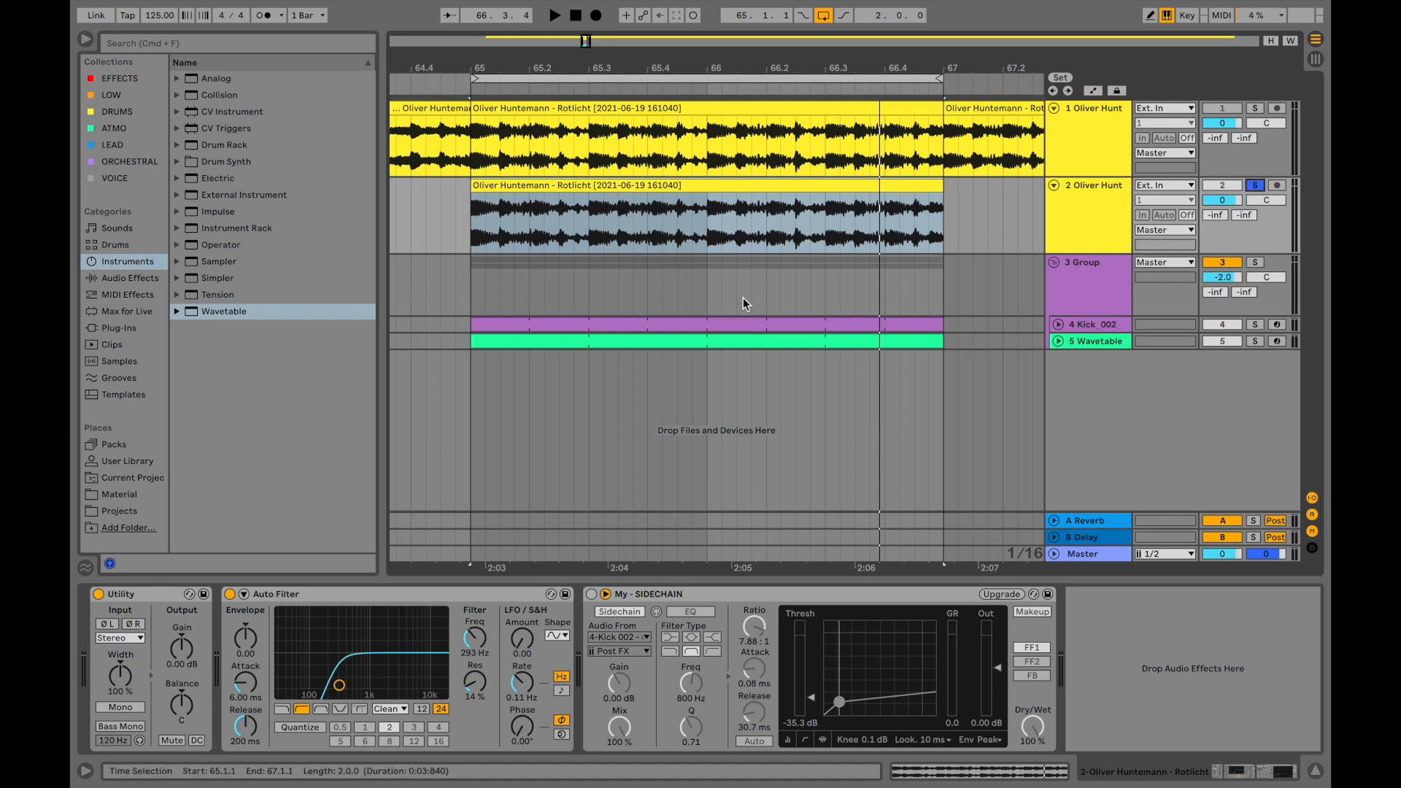
Unfold the Kick_002 track to show its MIDI notes, solo it and listen to the kick.
left_click(1086, 325)
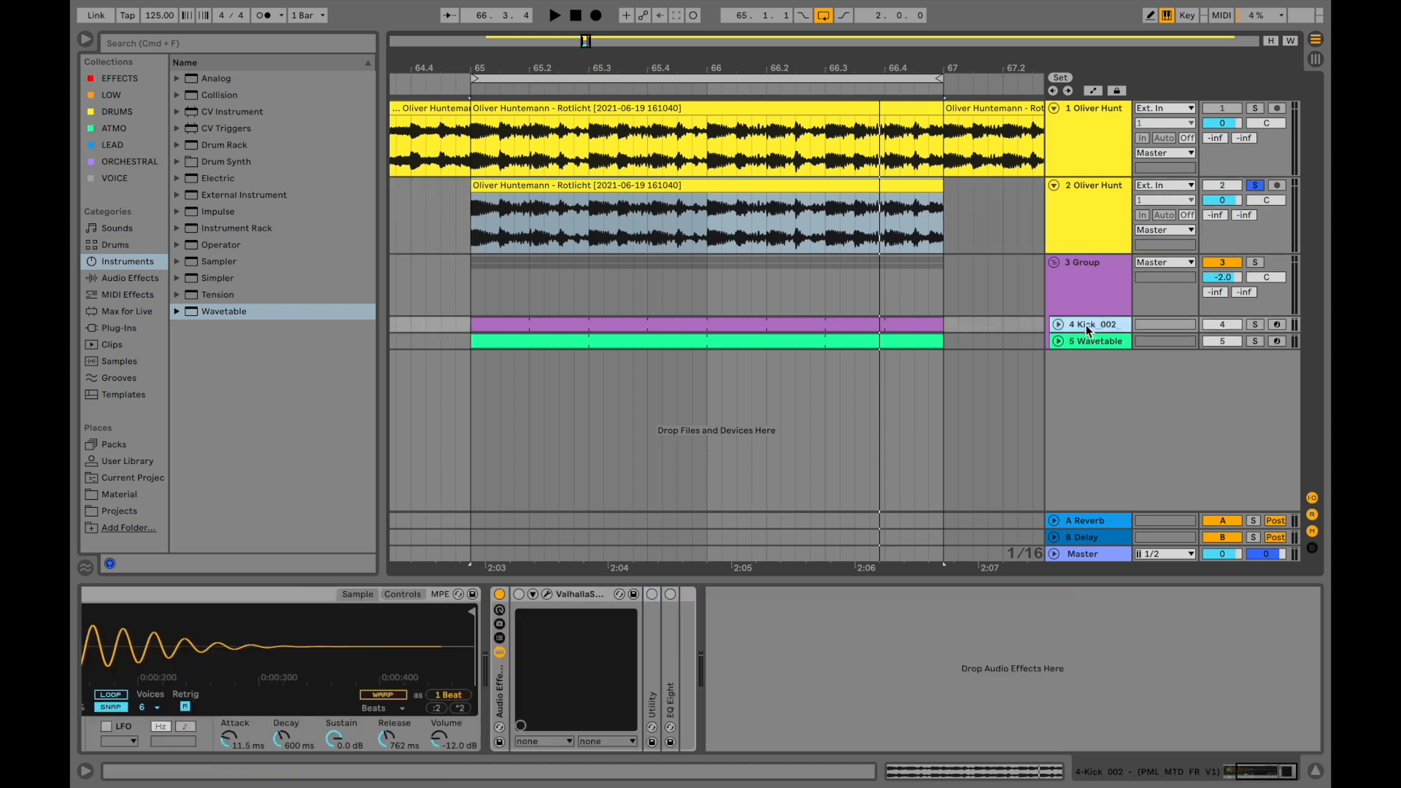
left_click(1058, 326)
scroll(733, 357, "left", 2)
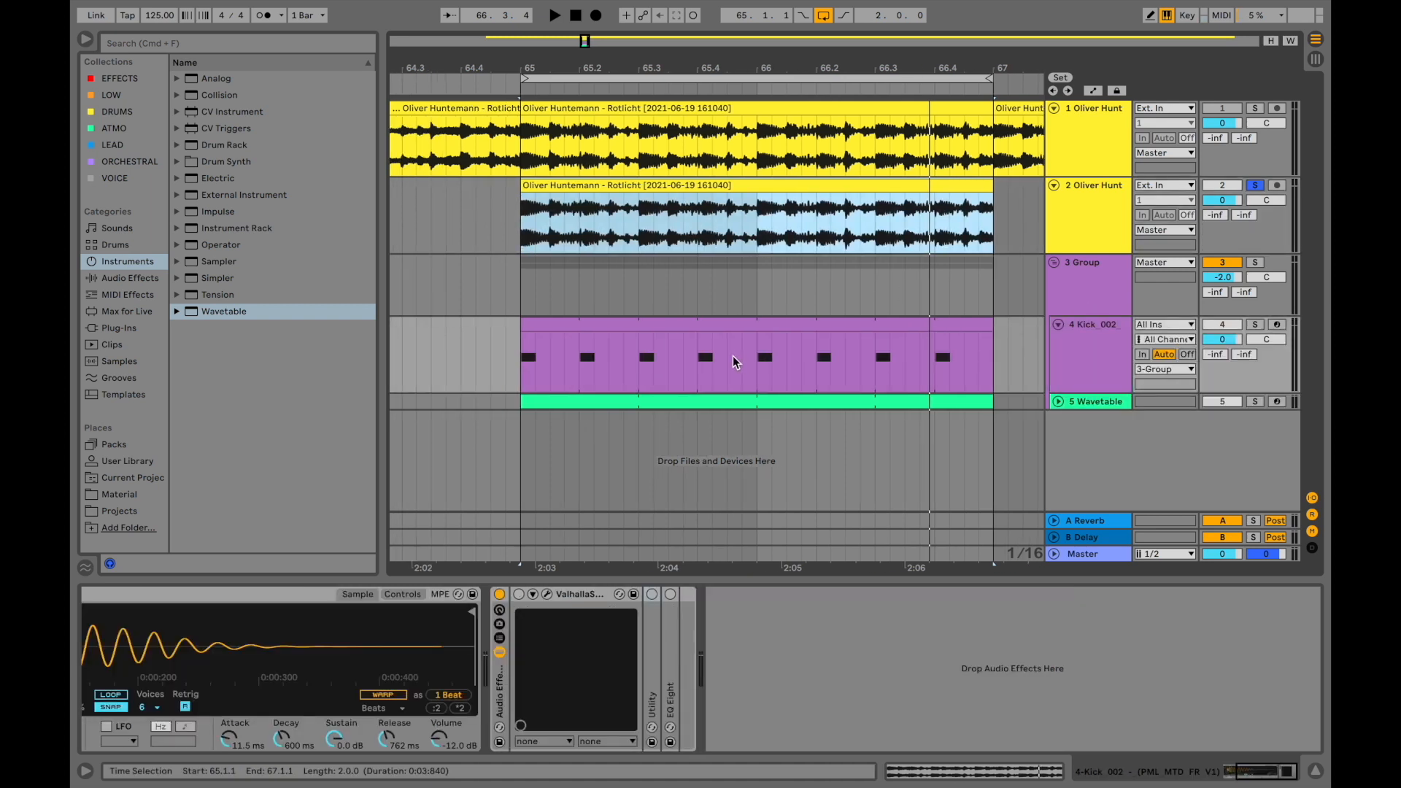
scroll(377, 685, "left", 3)
left_click(1255, 325)
key("space")
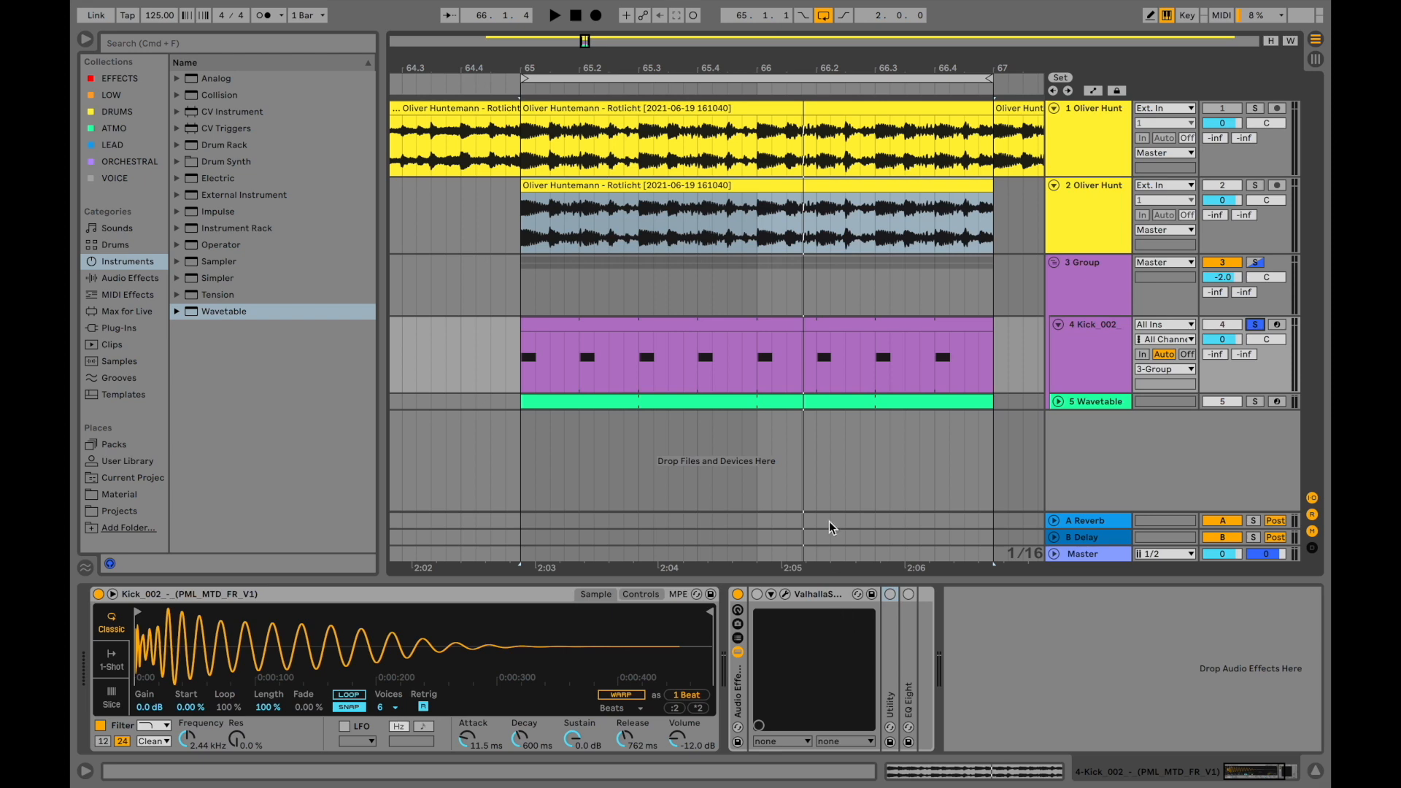
Solo the first reference track and play it from bar 65 to compare its kick.
left_click(1256, 110)
left_click(527, 142)
key("space")
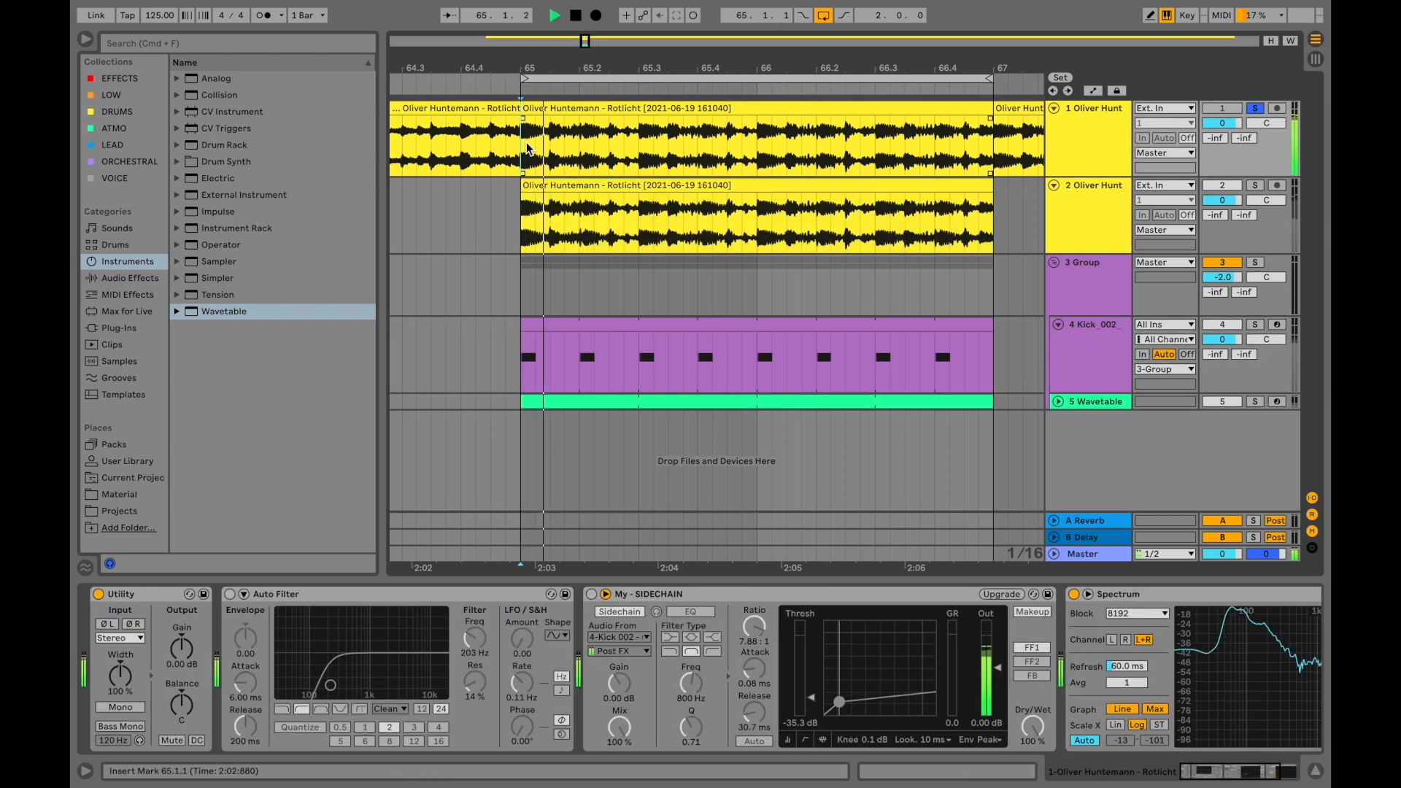
key("space")
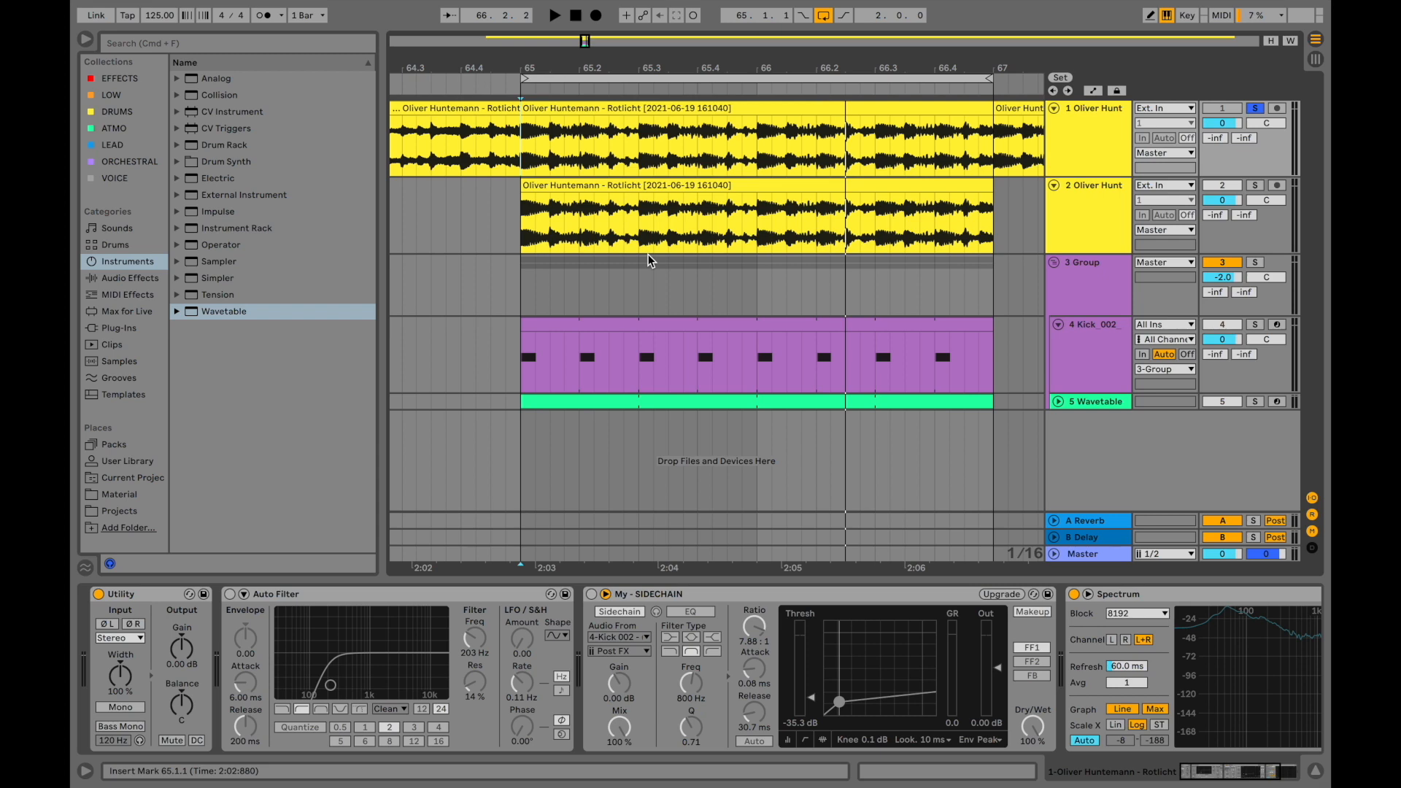
Solo the kick track, play its clip from bar 65 and switch on its ValhallaSupermassive reverb.
left_click(621, 319)
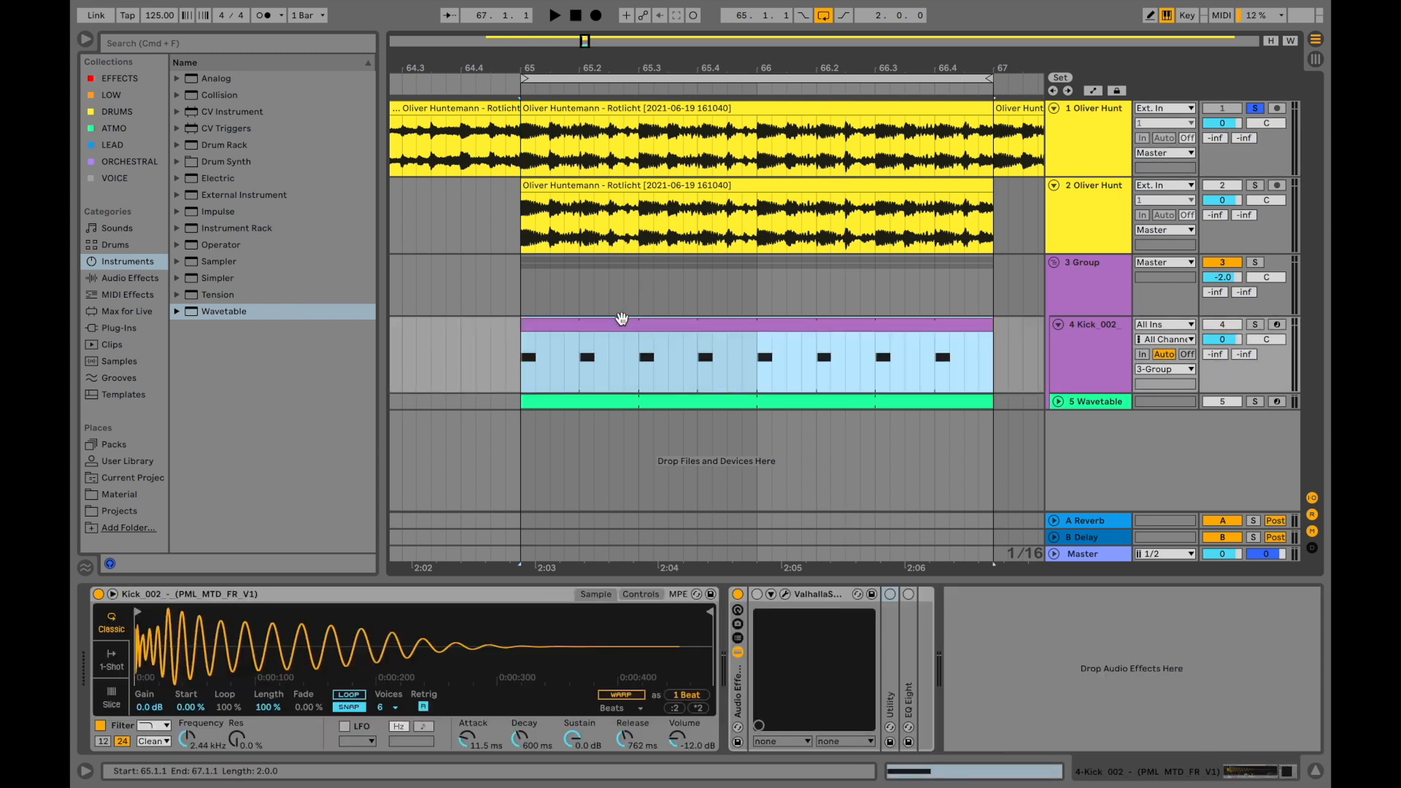
left_click(1253, 324)
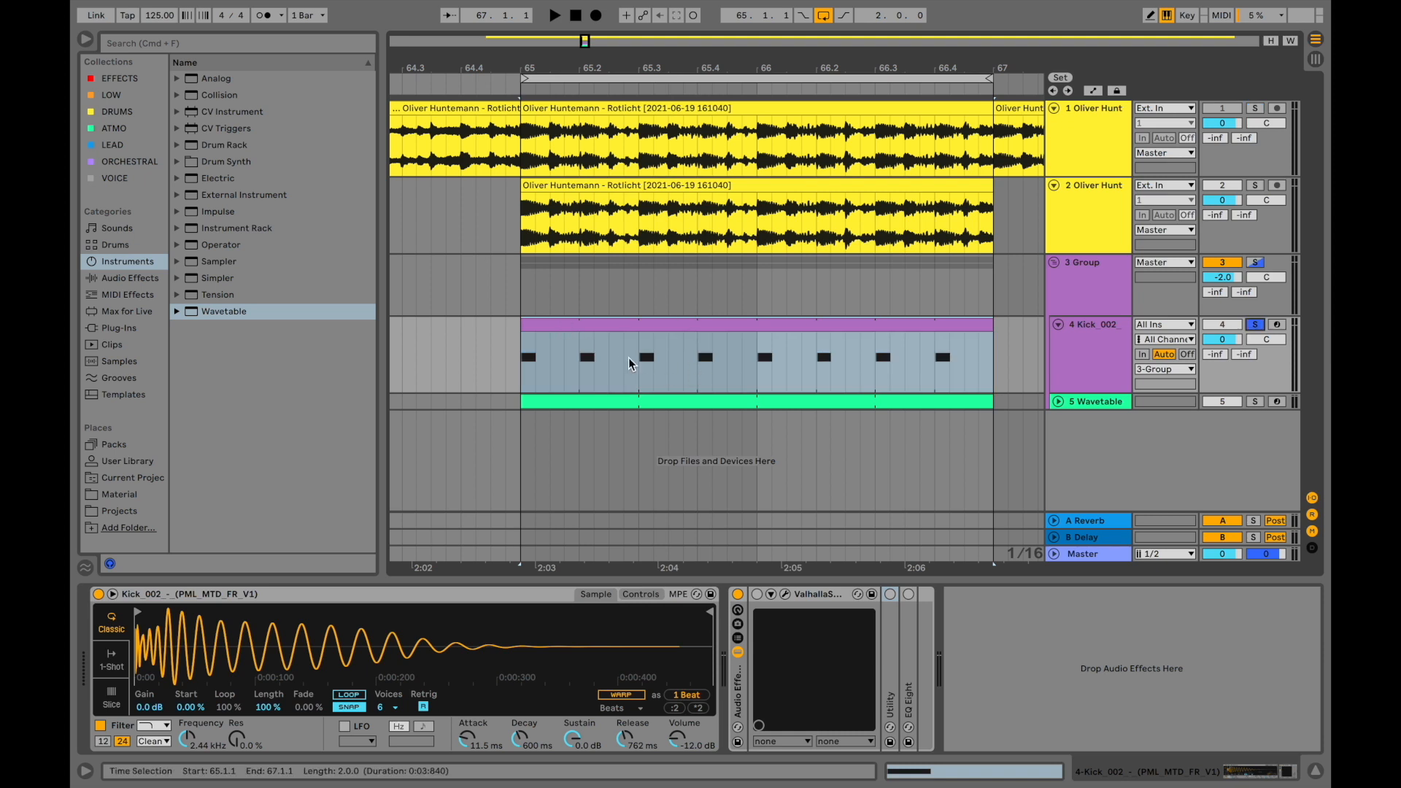
key("space")
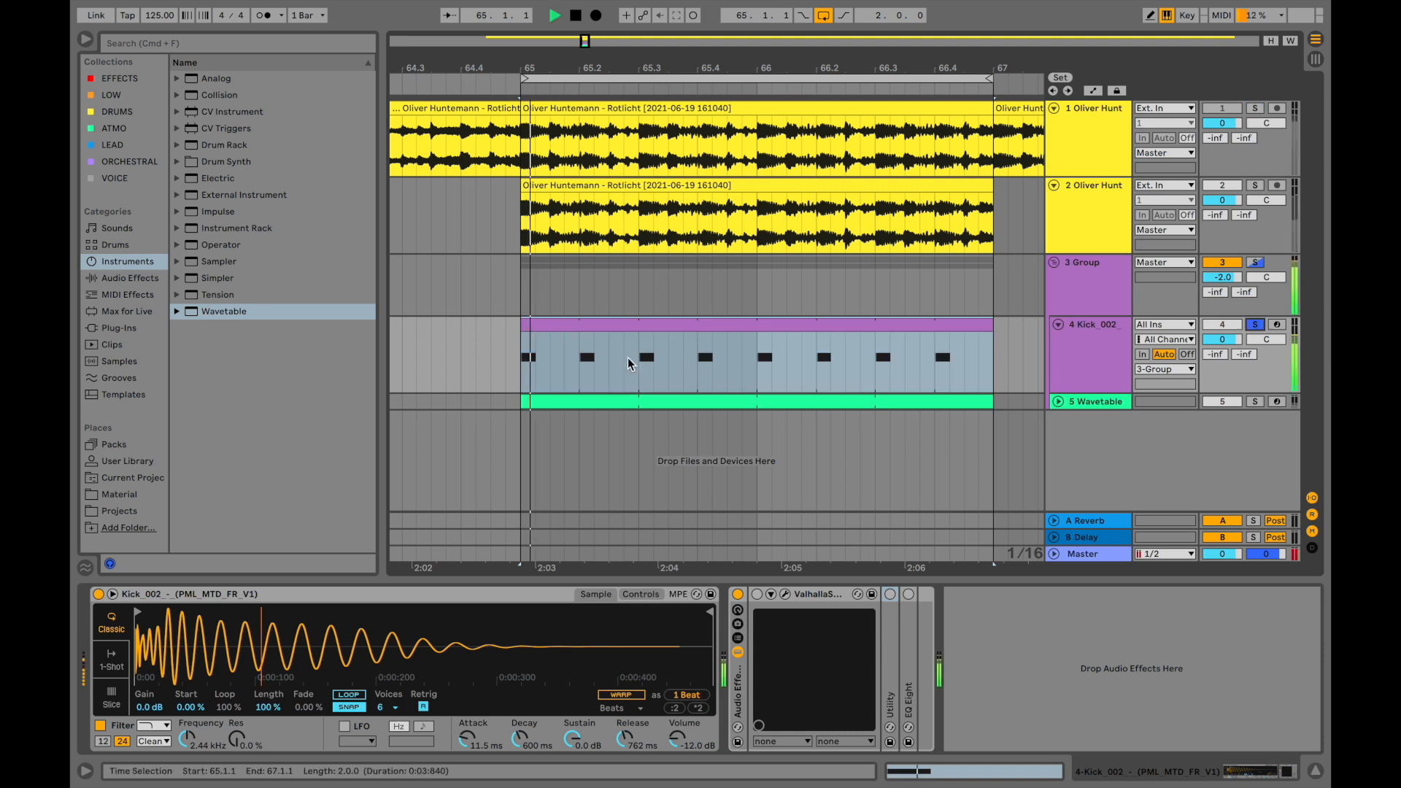
left_click(757, 594)
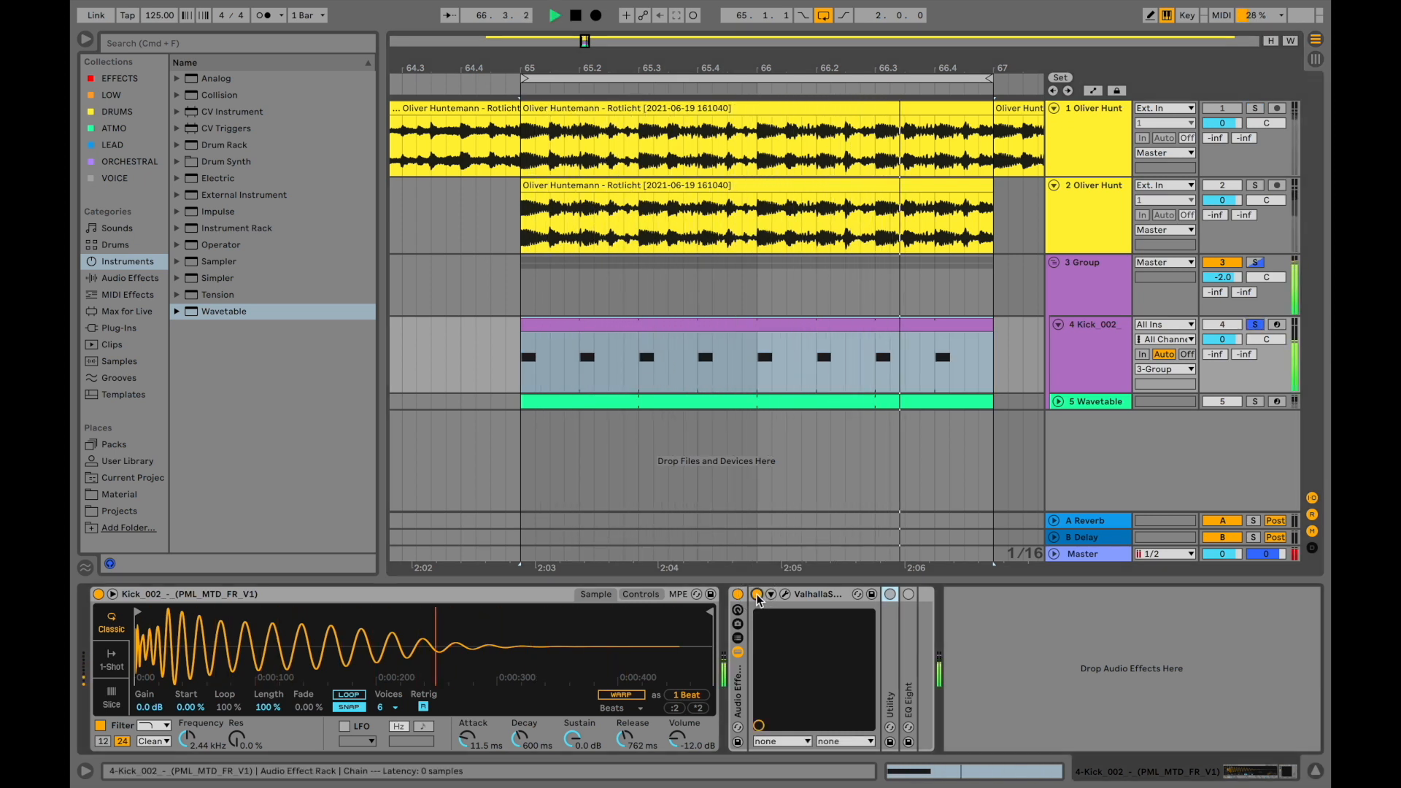
key("space")
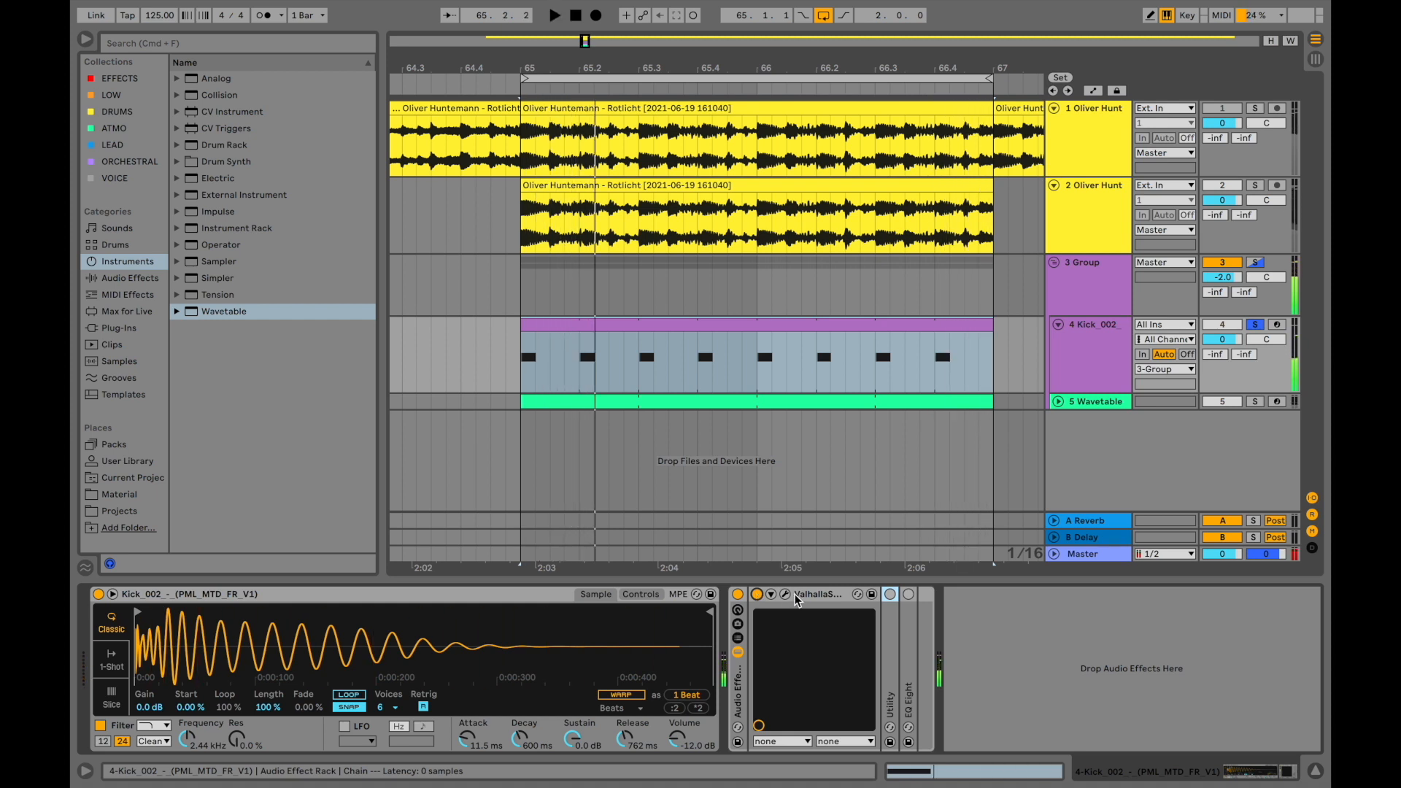
Open the ValhallaSupermassive window, move it over the arrangement and play the kick through the reverb.
left_click(786, 595)
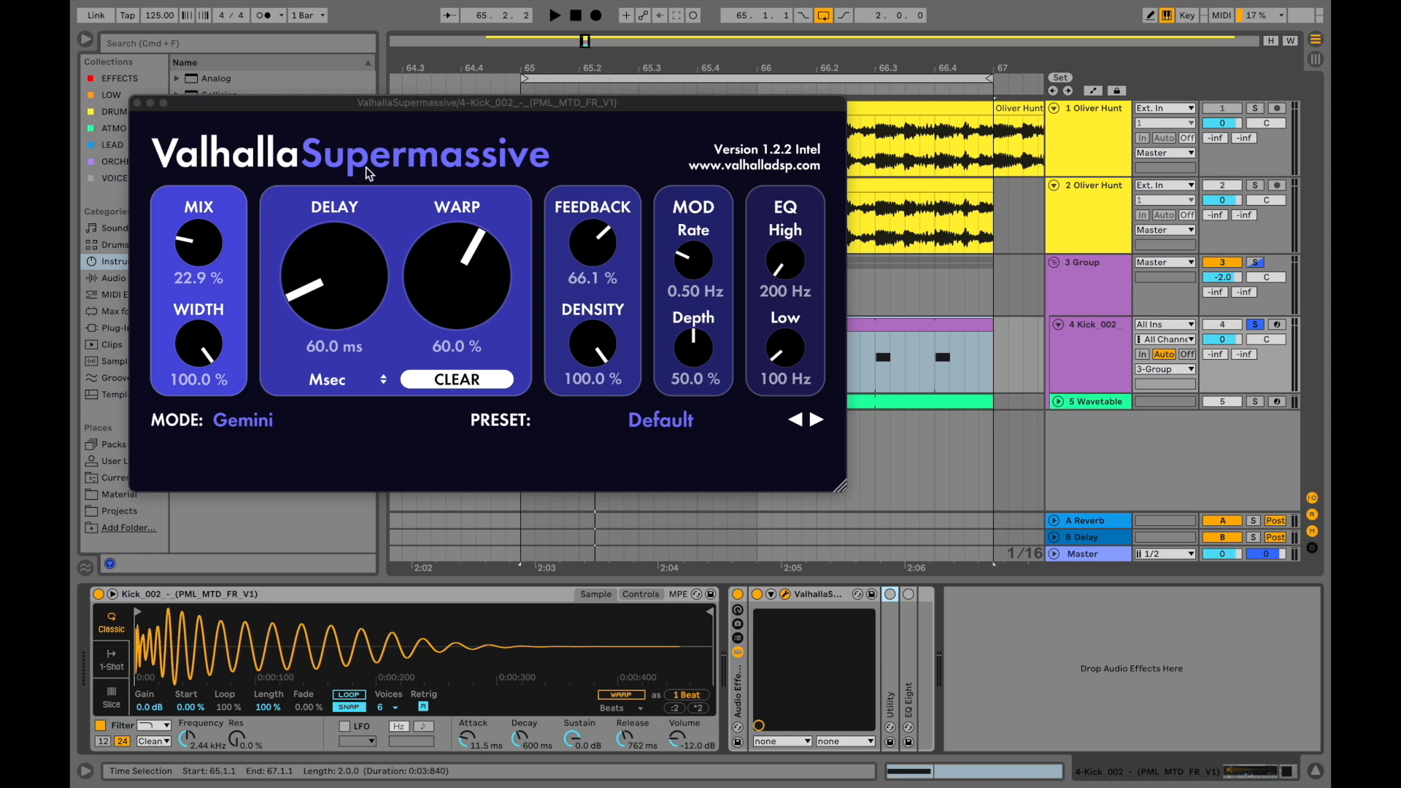
left_click_drag(338, 109, 520, 109)
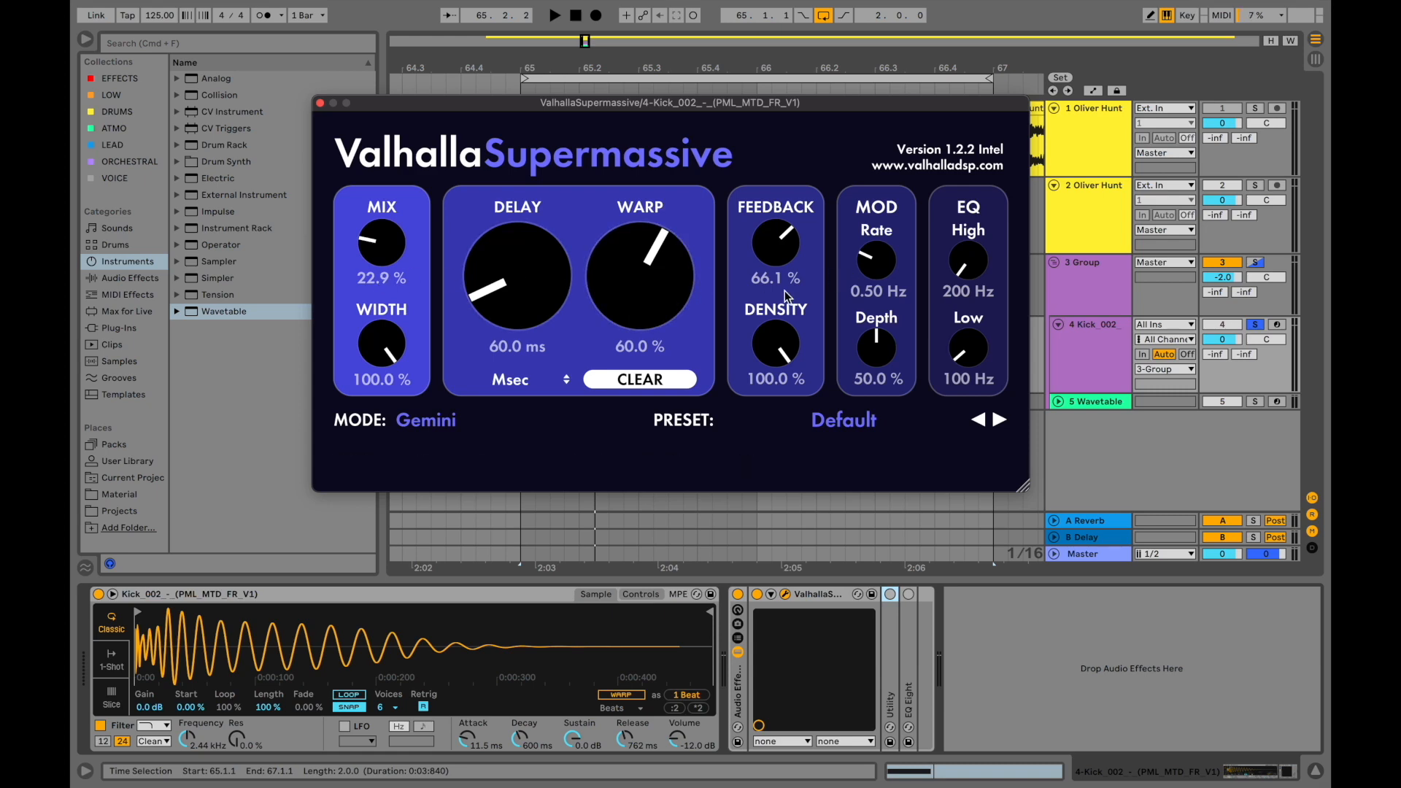
left_click_drag(570, 105, 544, 137)
key("space")
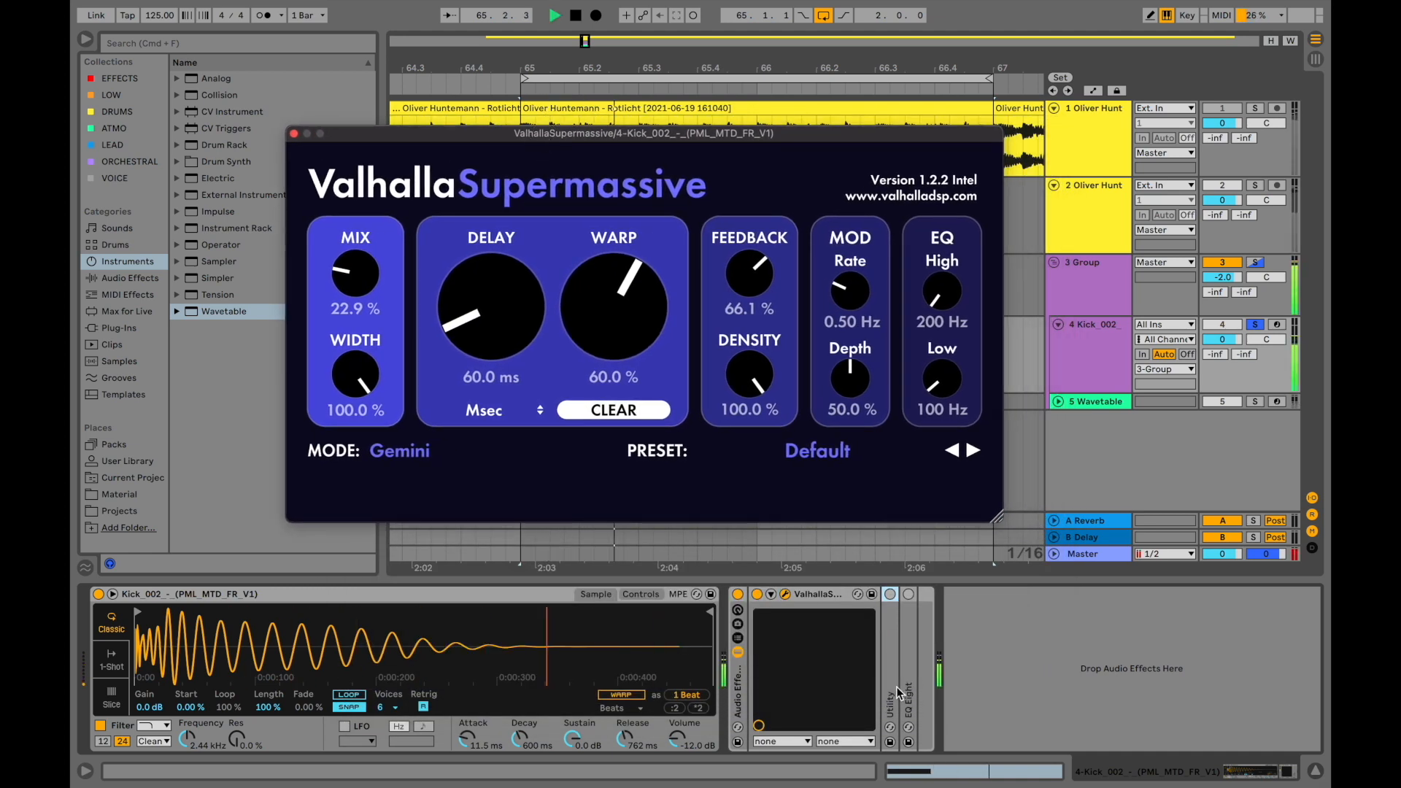
key("space")
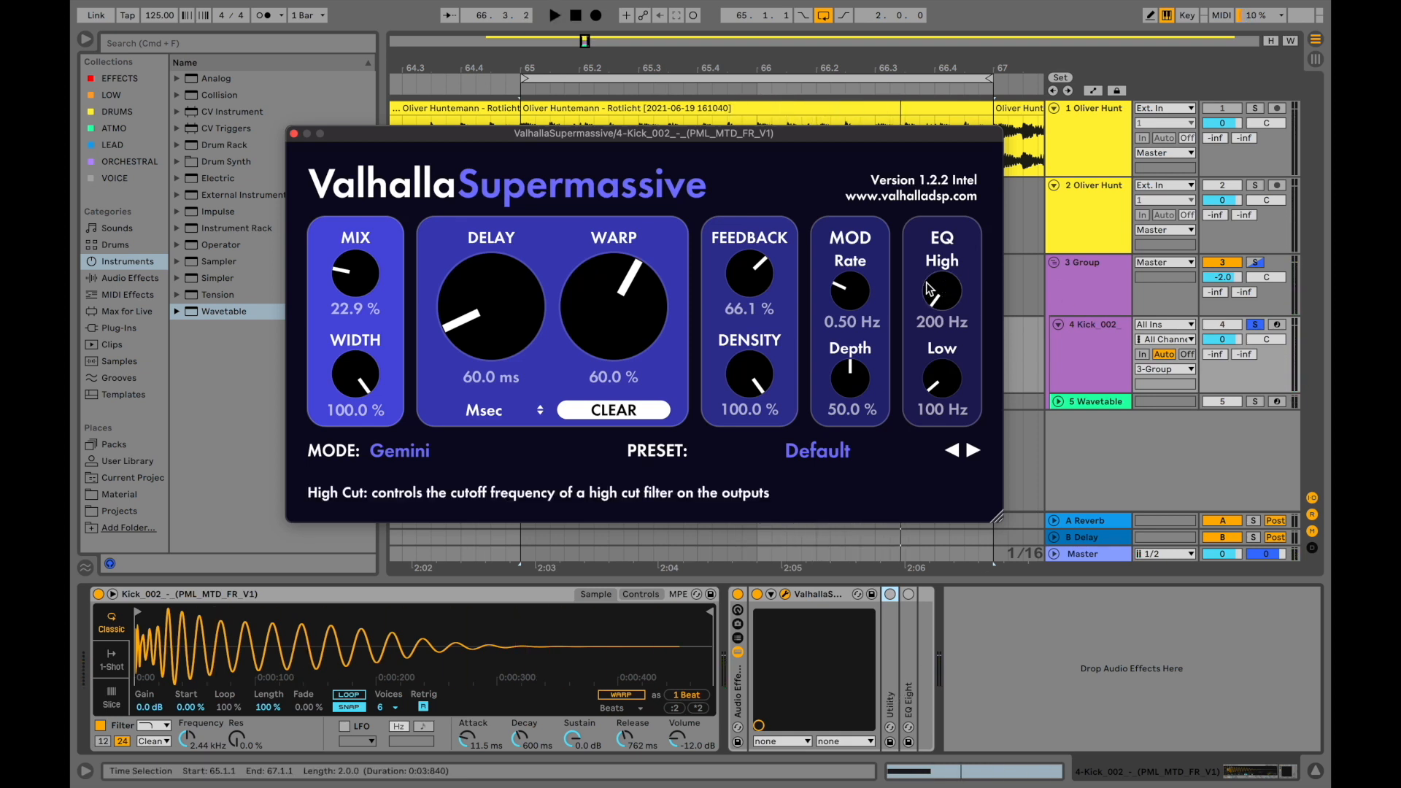
Try raising the reverb's EQ High cutoff to 9510 Hz while the kick plays, and undo the change.
key("space")
left_click_drag(942, 306, 933, 199)
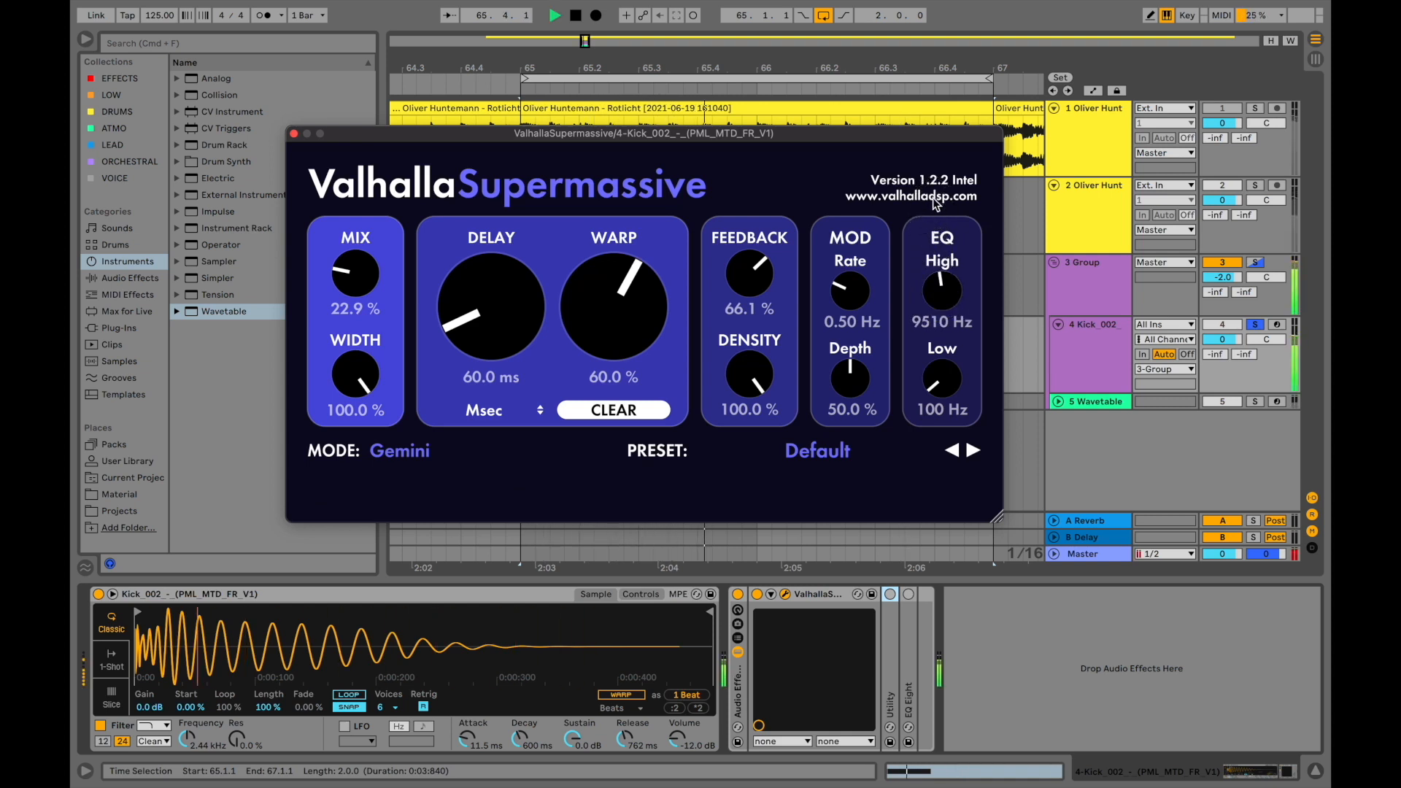
key("super+z")
key("space")
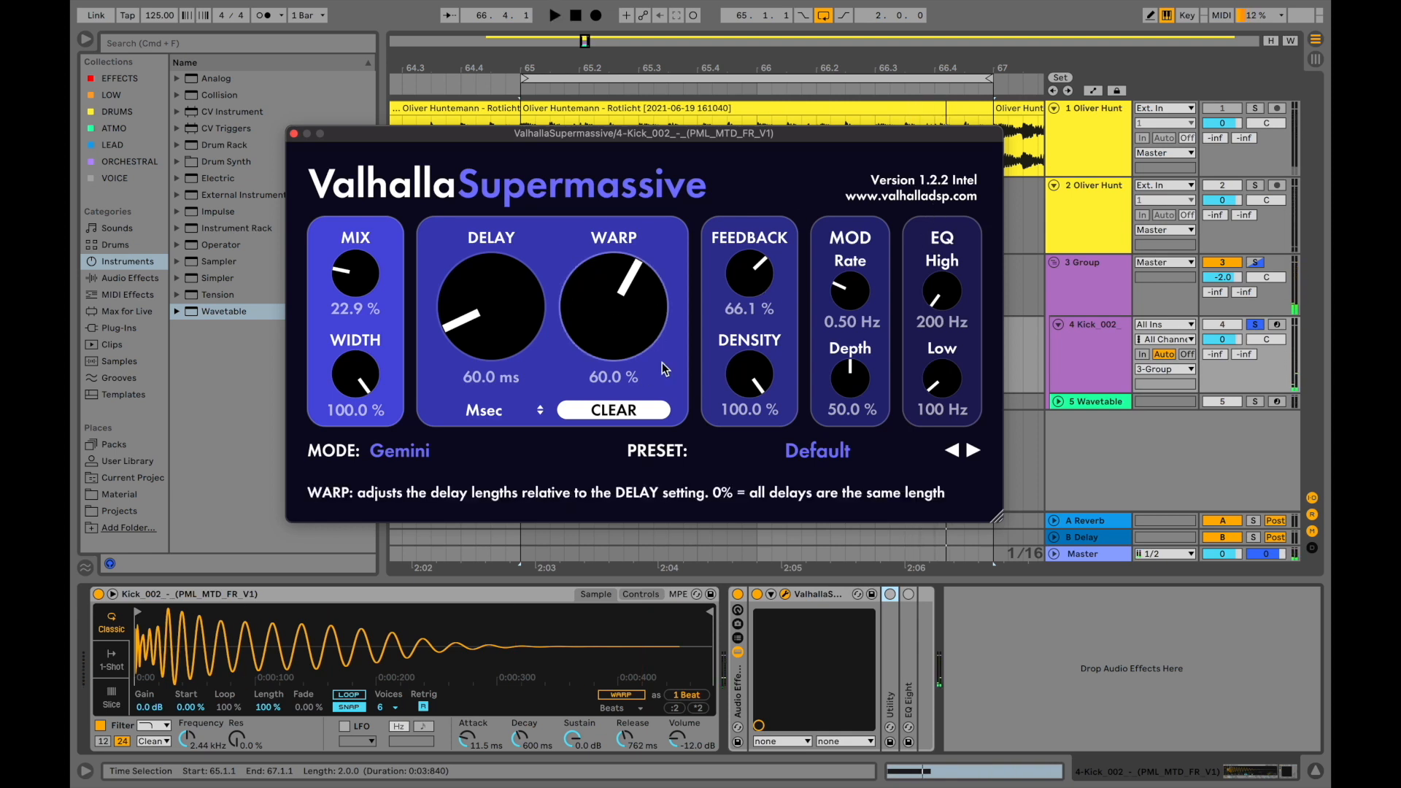
Unfold and switch on the kick's Utility with Bass Mono at 120 Hz, and listen to the kick.
double_click(888, 645)
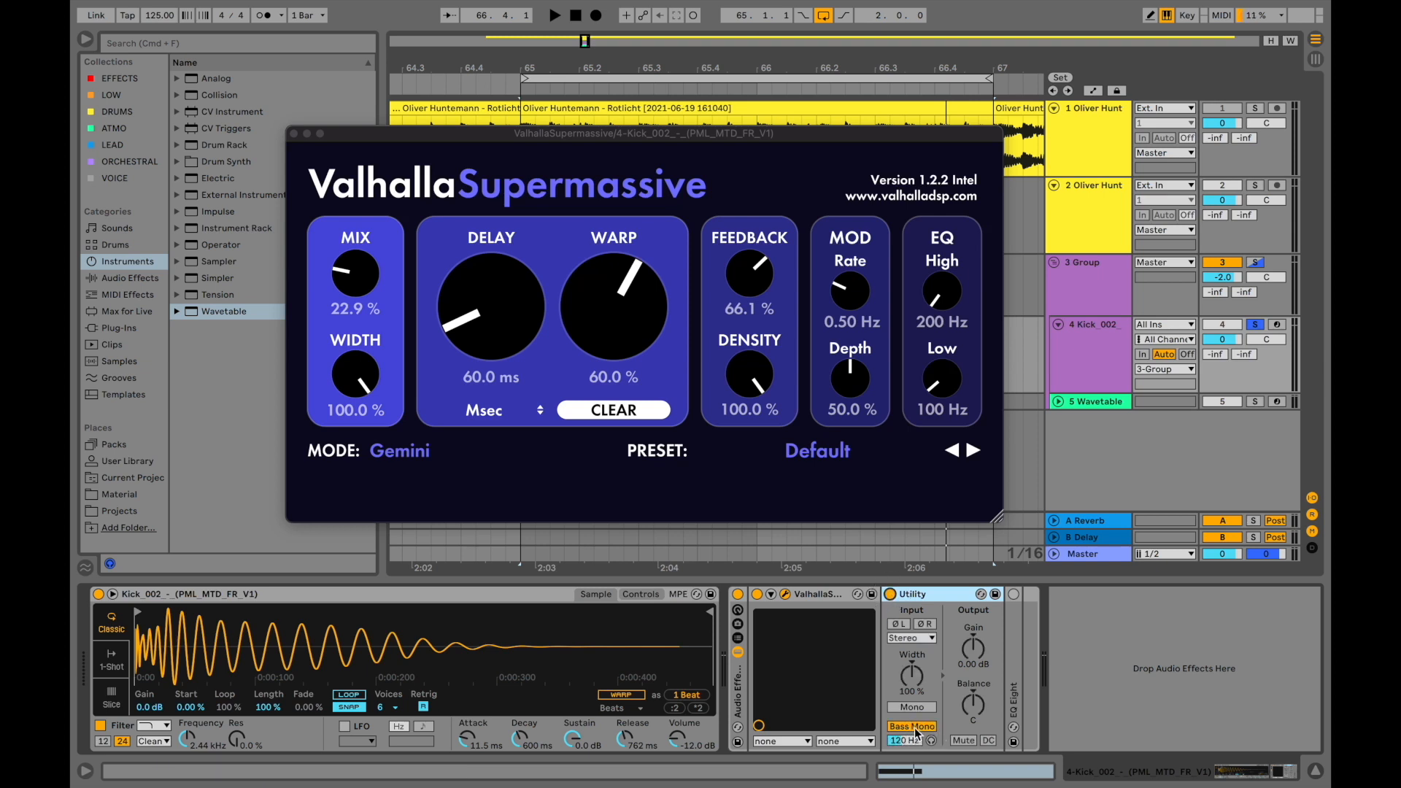
key("space")
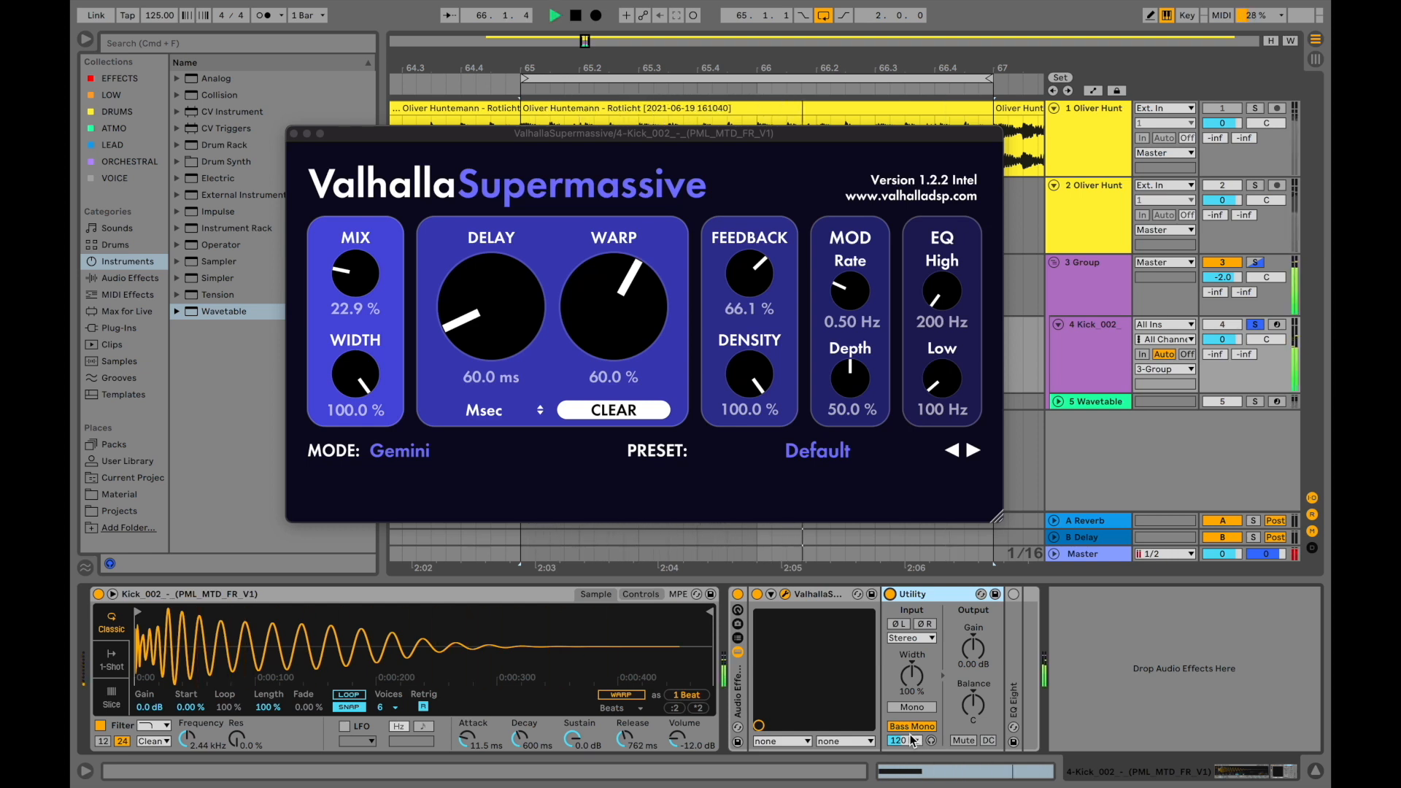
key("space")
Unfold the kick's EQ Eight and compare the soloed first reference track with the soloed kick during playback.
double_click(1014, 702)
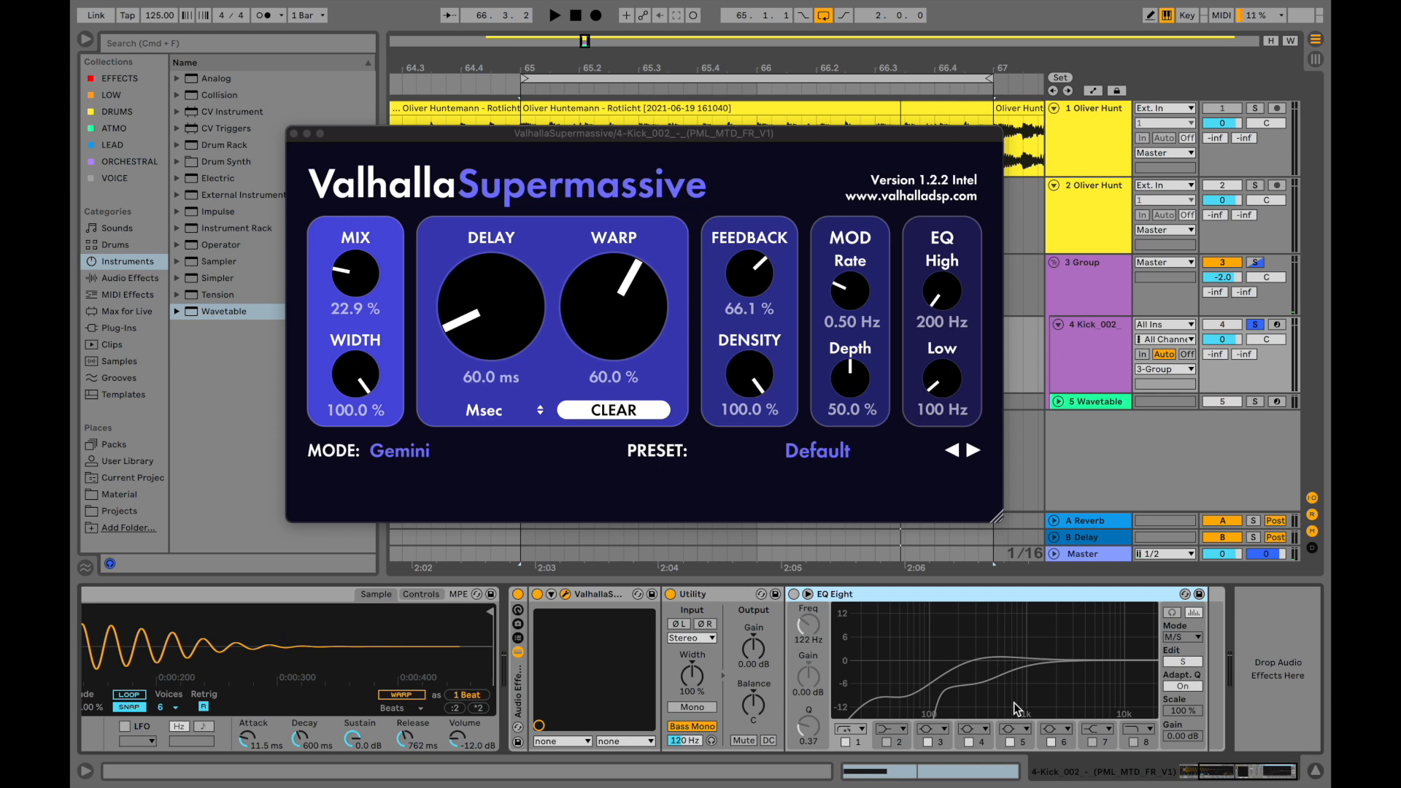
key("space")
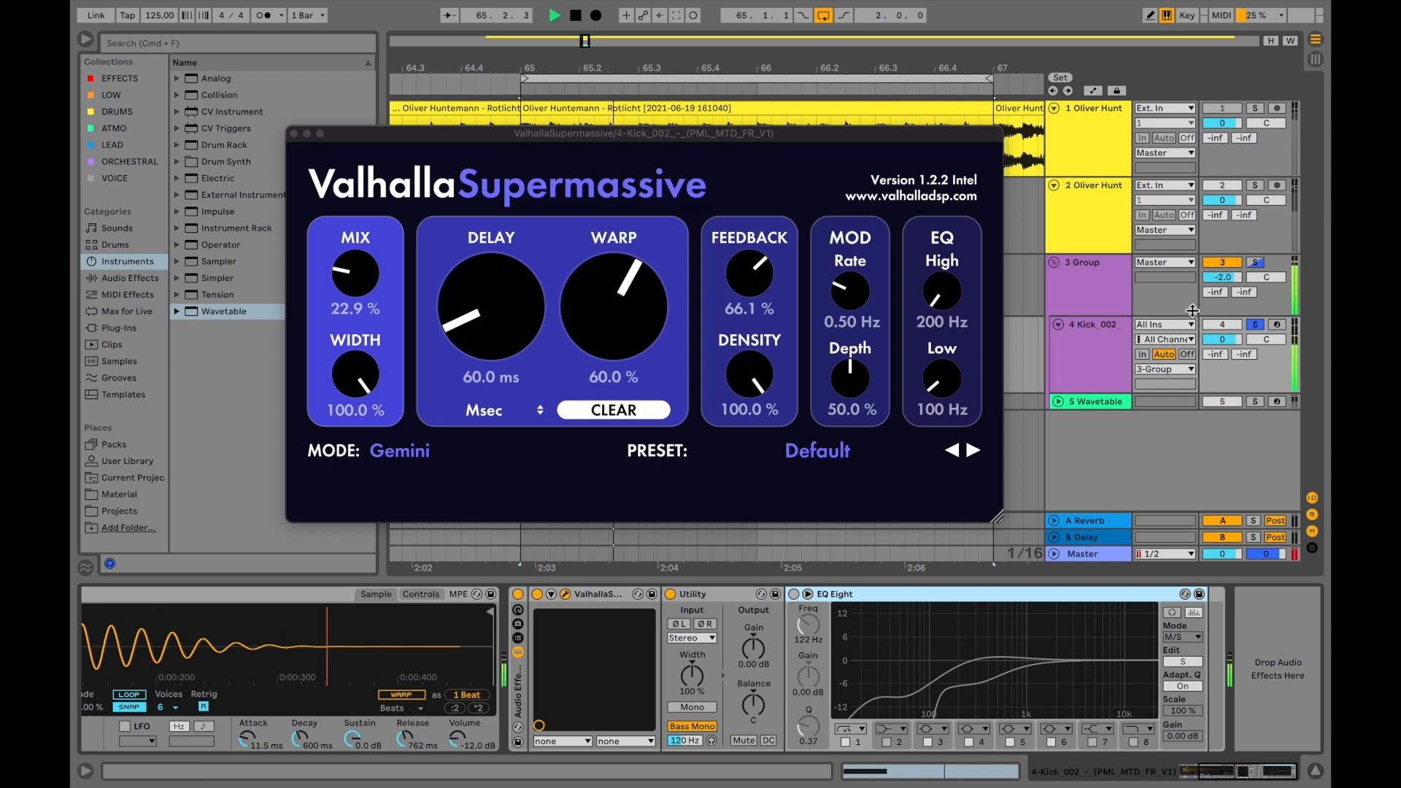
left_click(1256, 109)
left_click(1255, 325)
key("space")
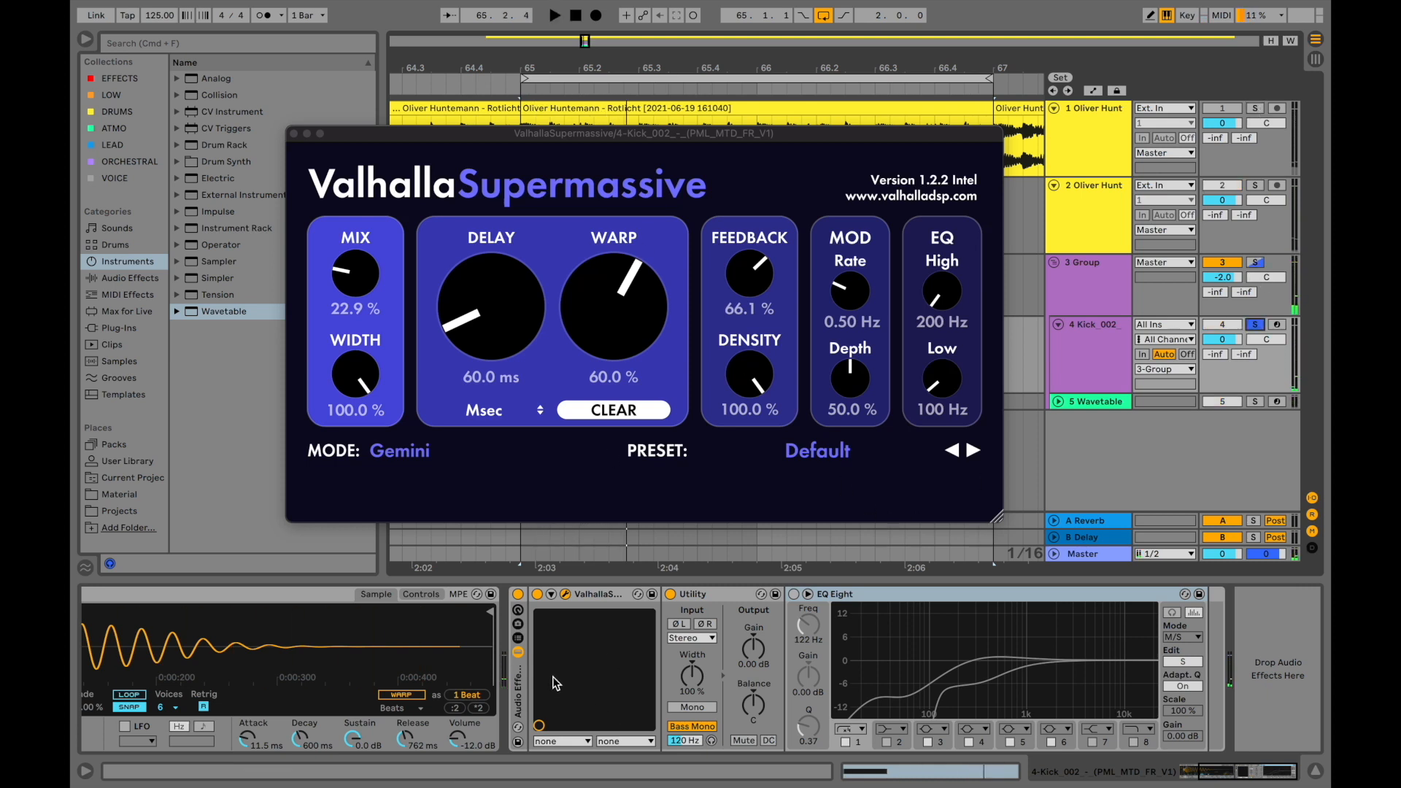
Switch on the kick's EQ Eight, comparing it with bypass during playback, and set its Edit mode to M.
scroll(553, 682, "left", 5)
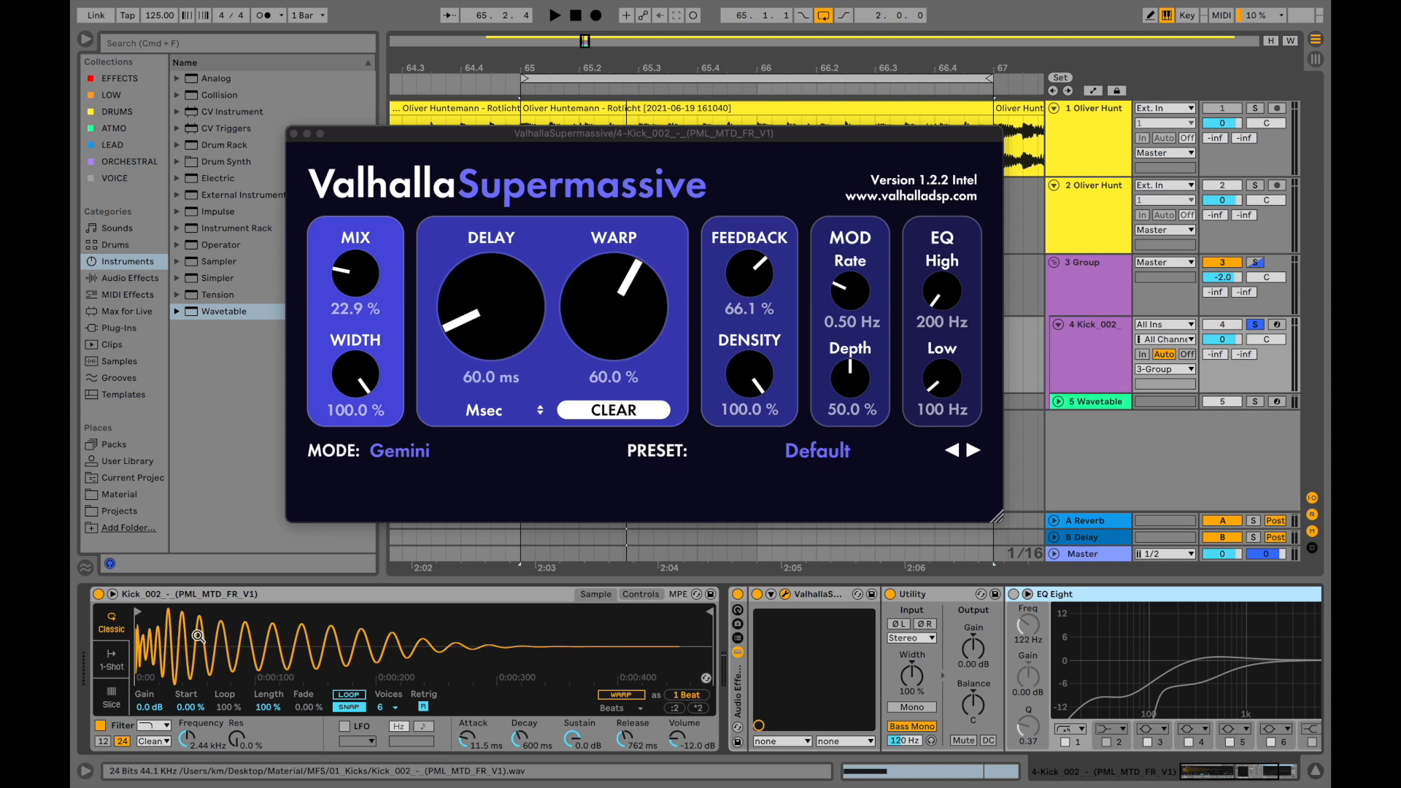
scroll(584, 620, "right", 5)
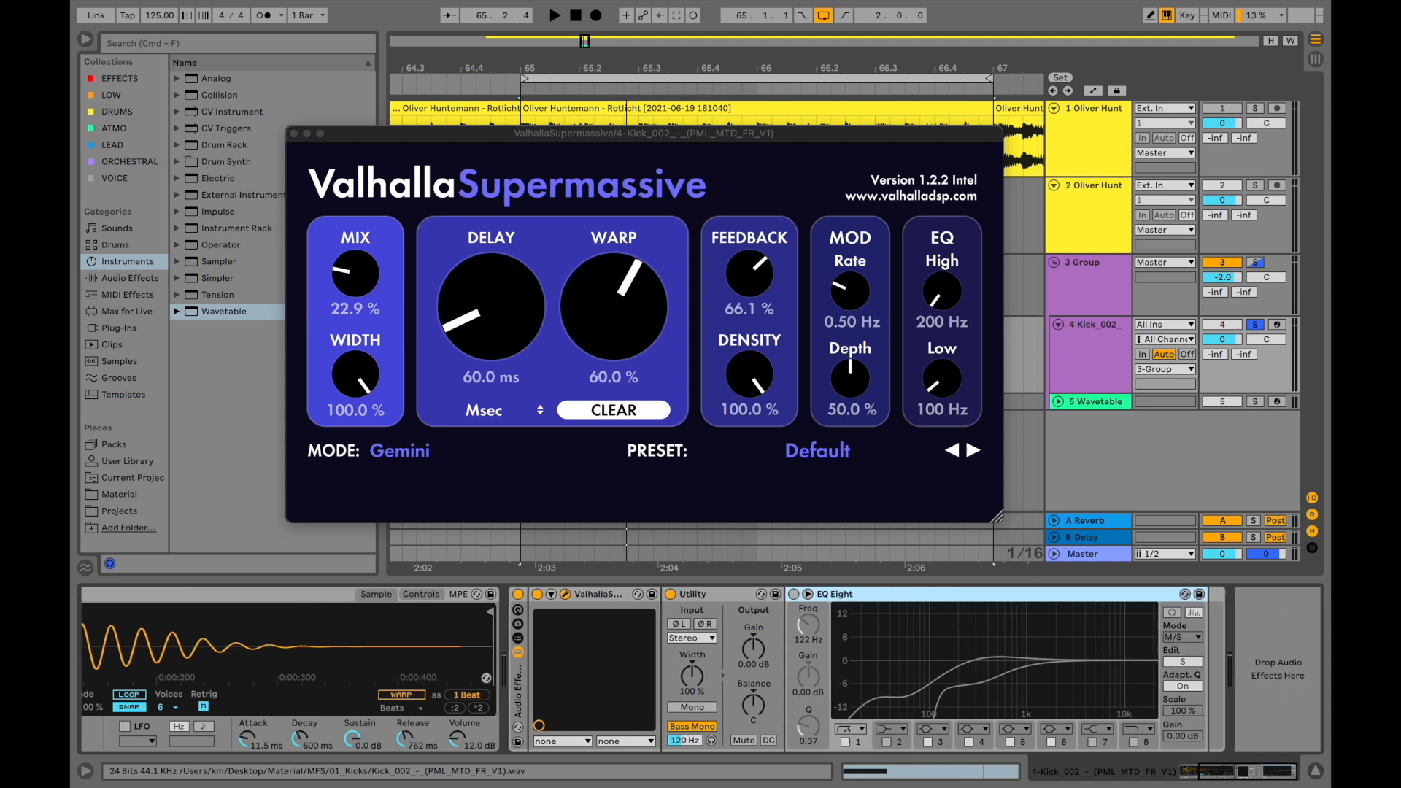
left_click(795, 594)
key("space")
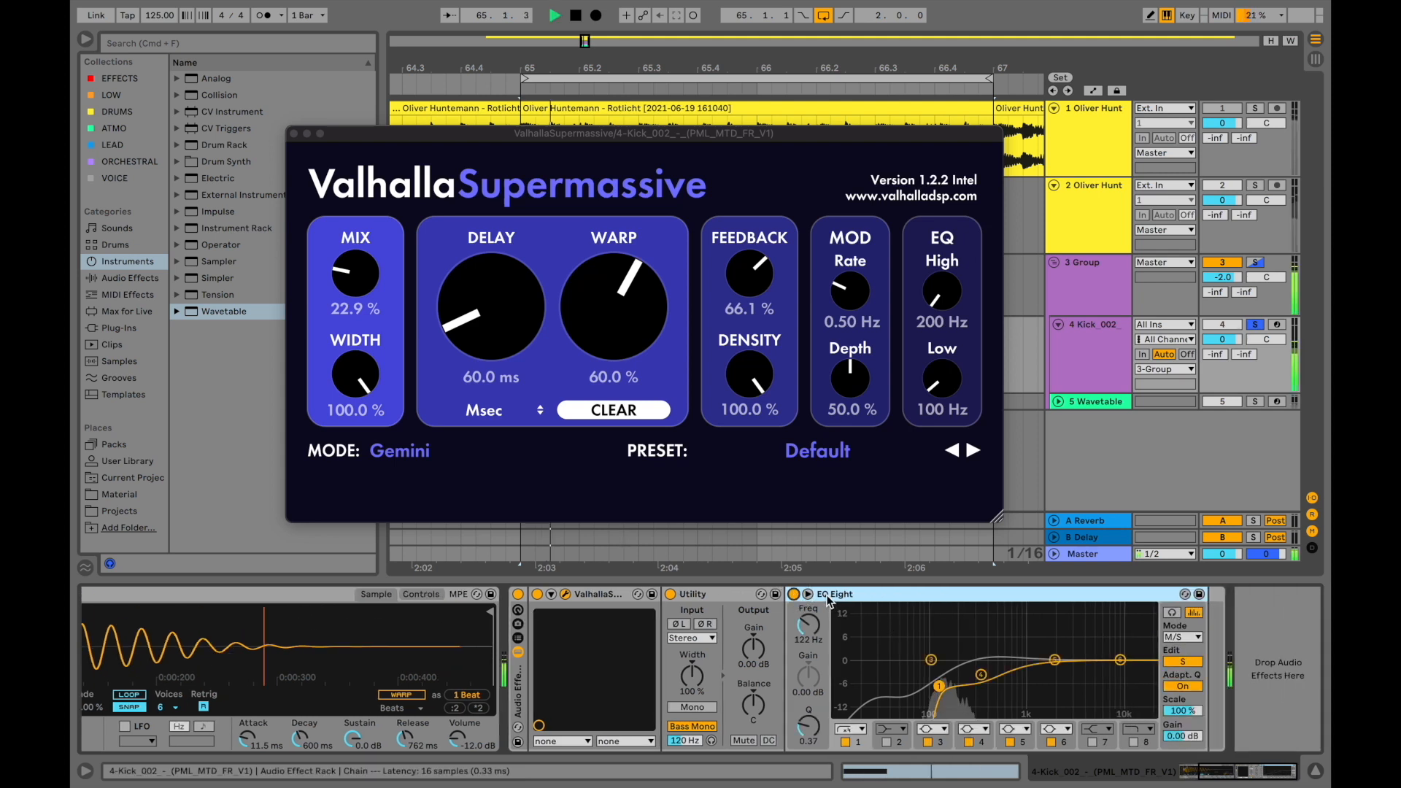
left_click(794, 594)
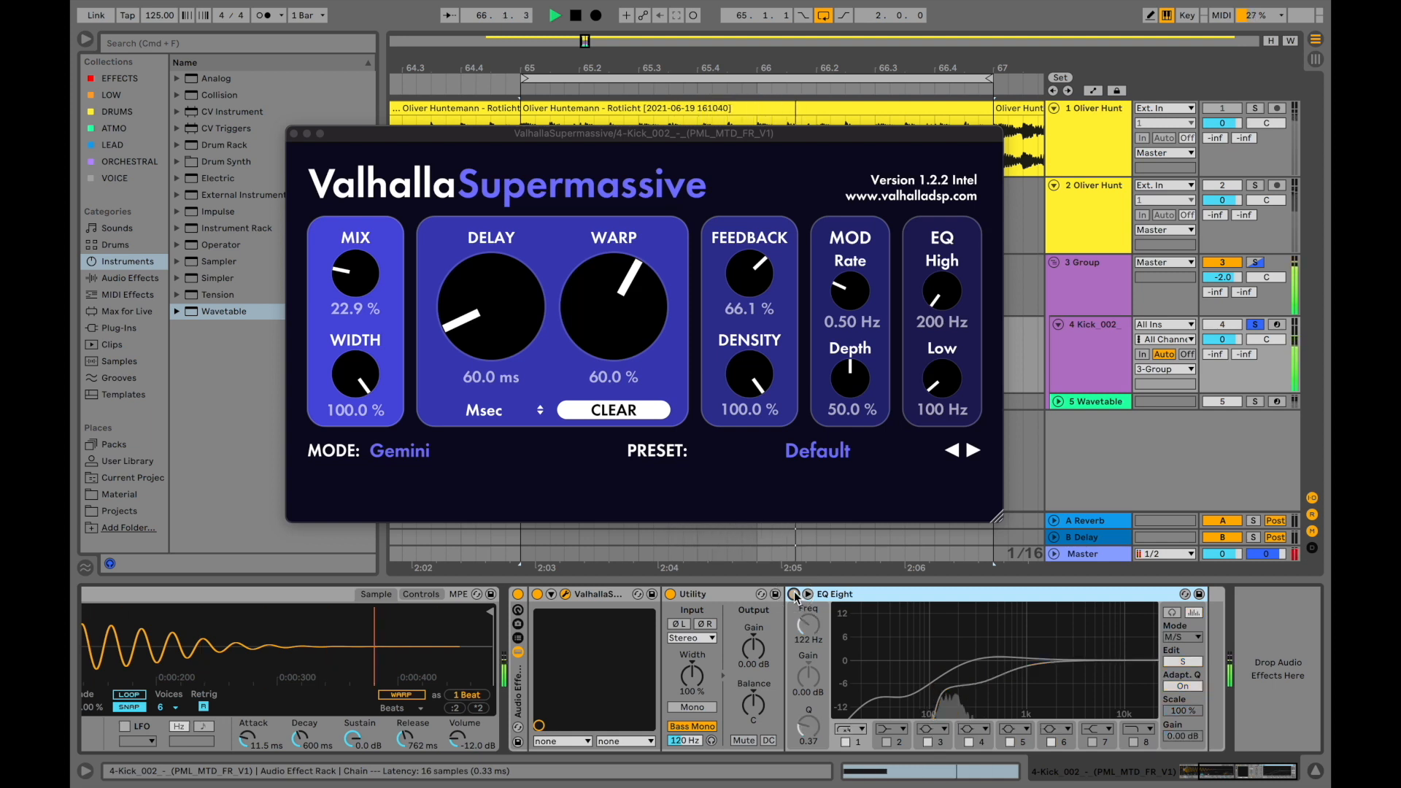
left_click(795, 594)
key("space")
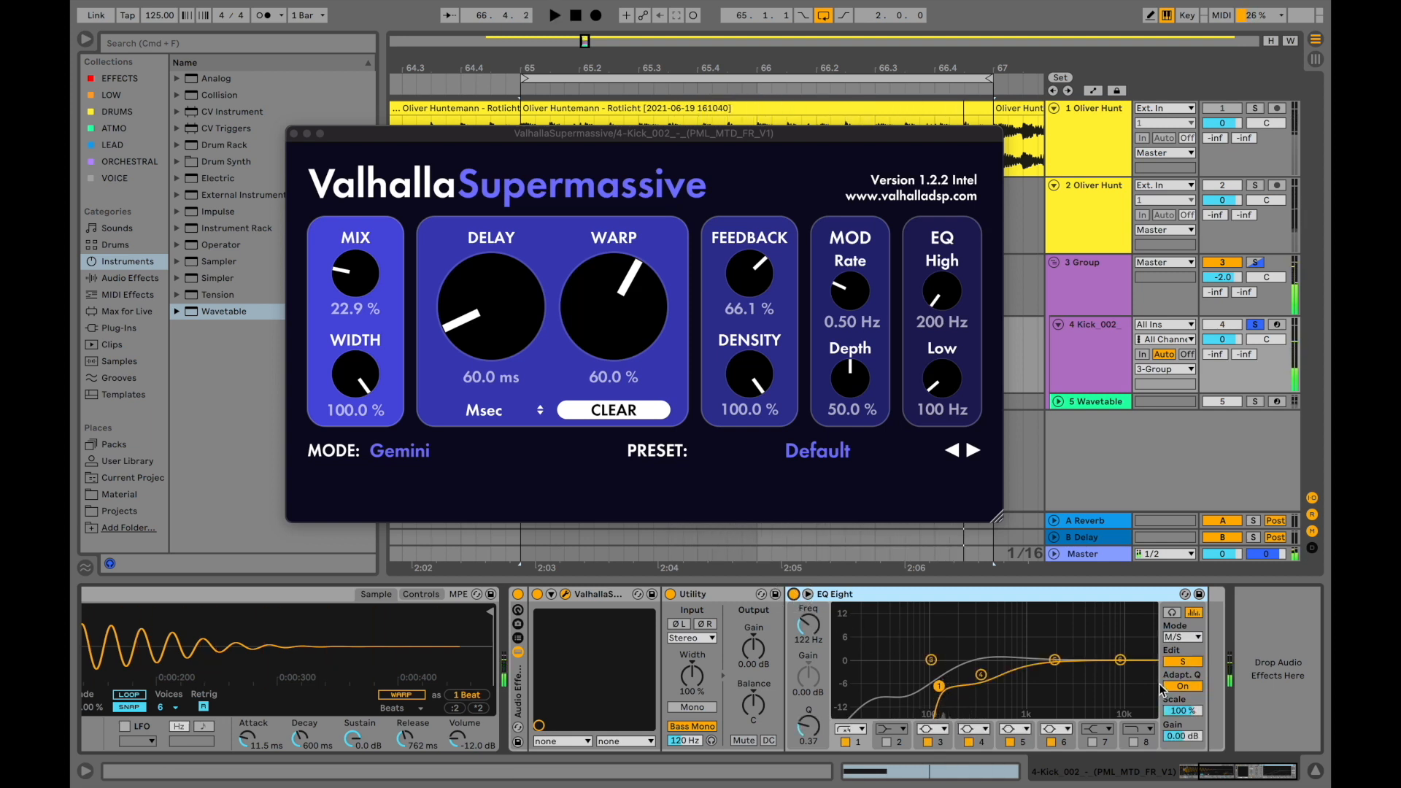
left_click(1183, 661)
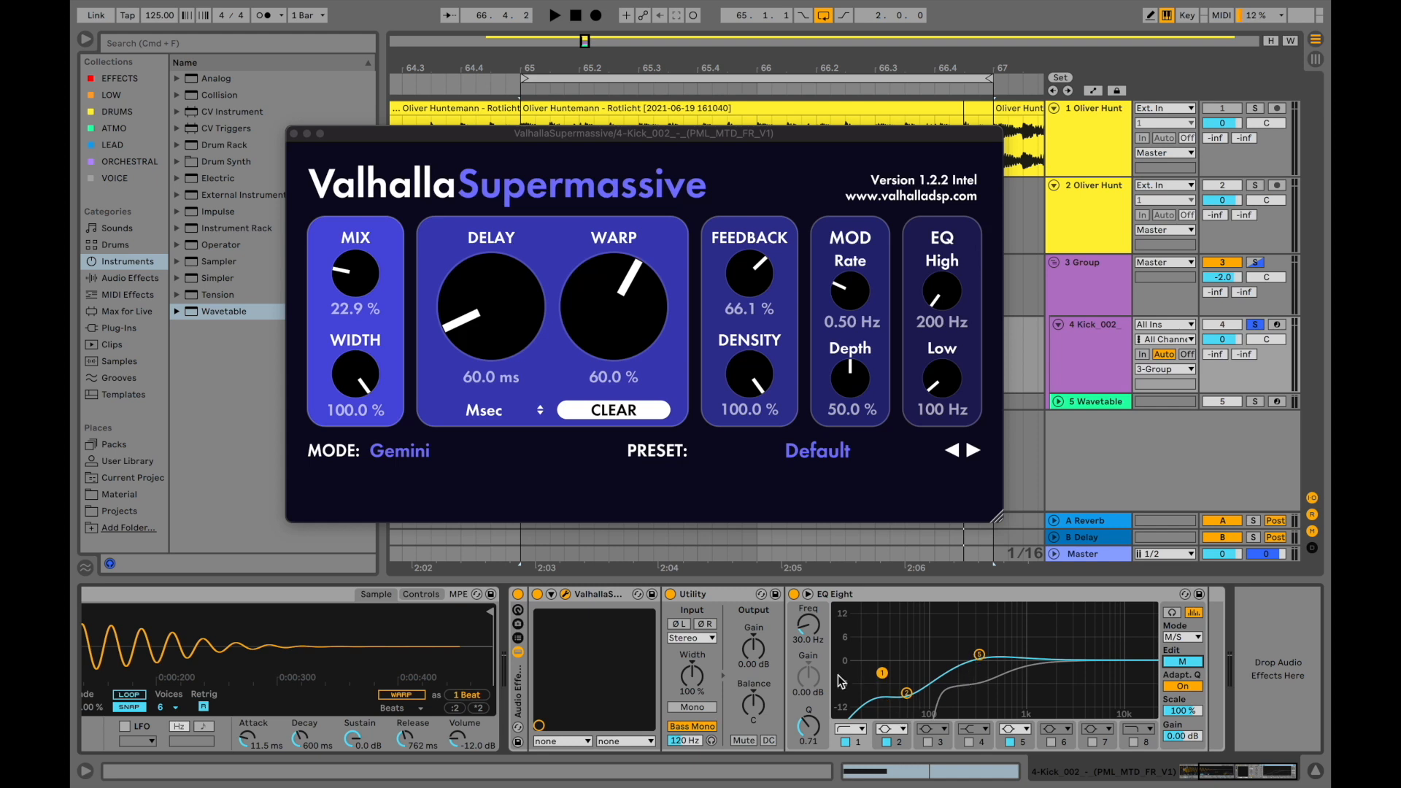
Examine bands 2 and 5 of the mid curve in the kick's EQ Eight.
scroll(226, 662, "left", 5)
scroll(431, 708, "right", 3)
left_click(903, 743)
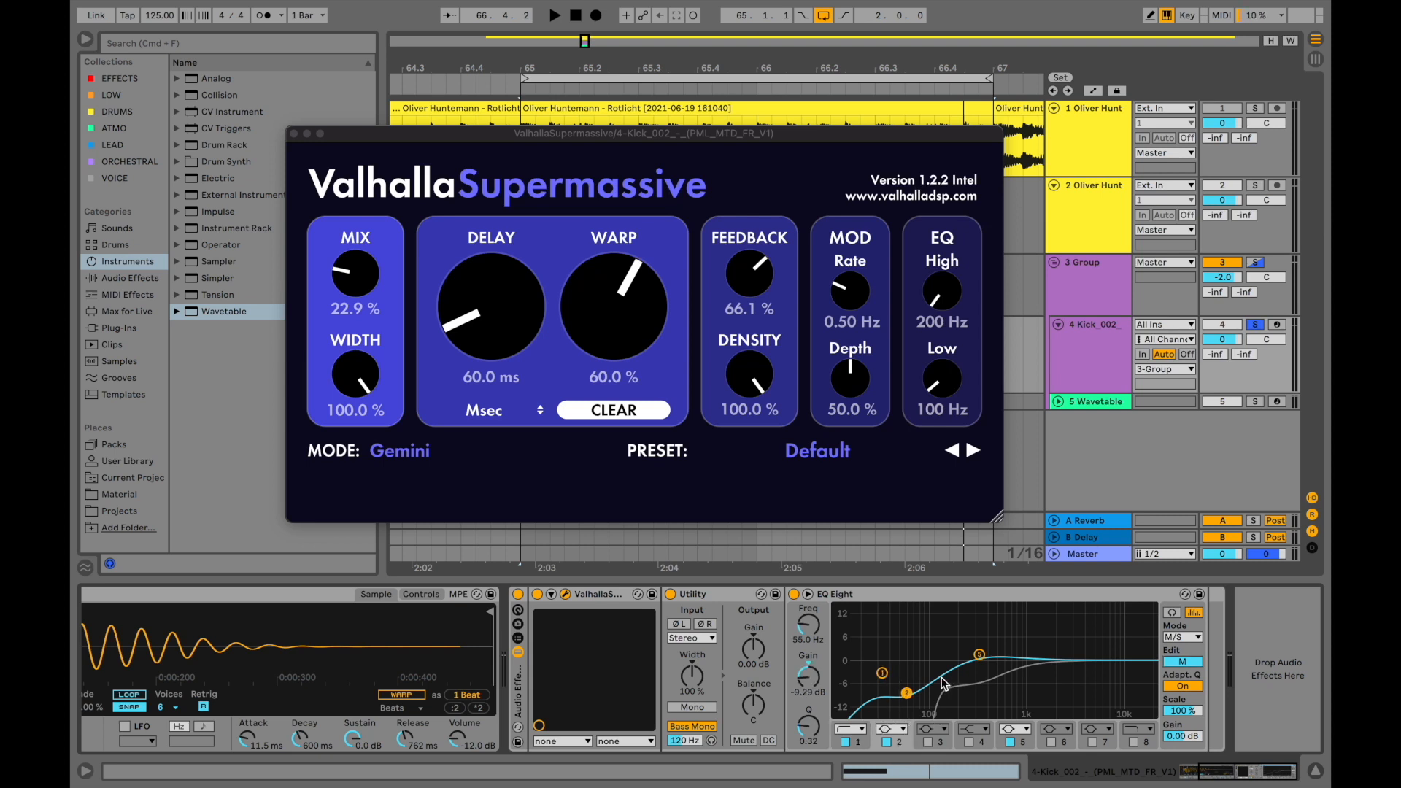
left_click(1020, 742)
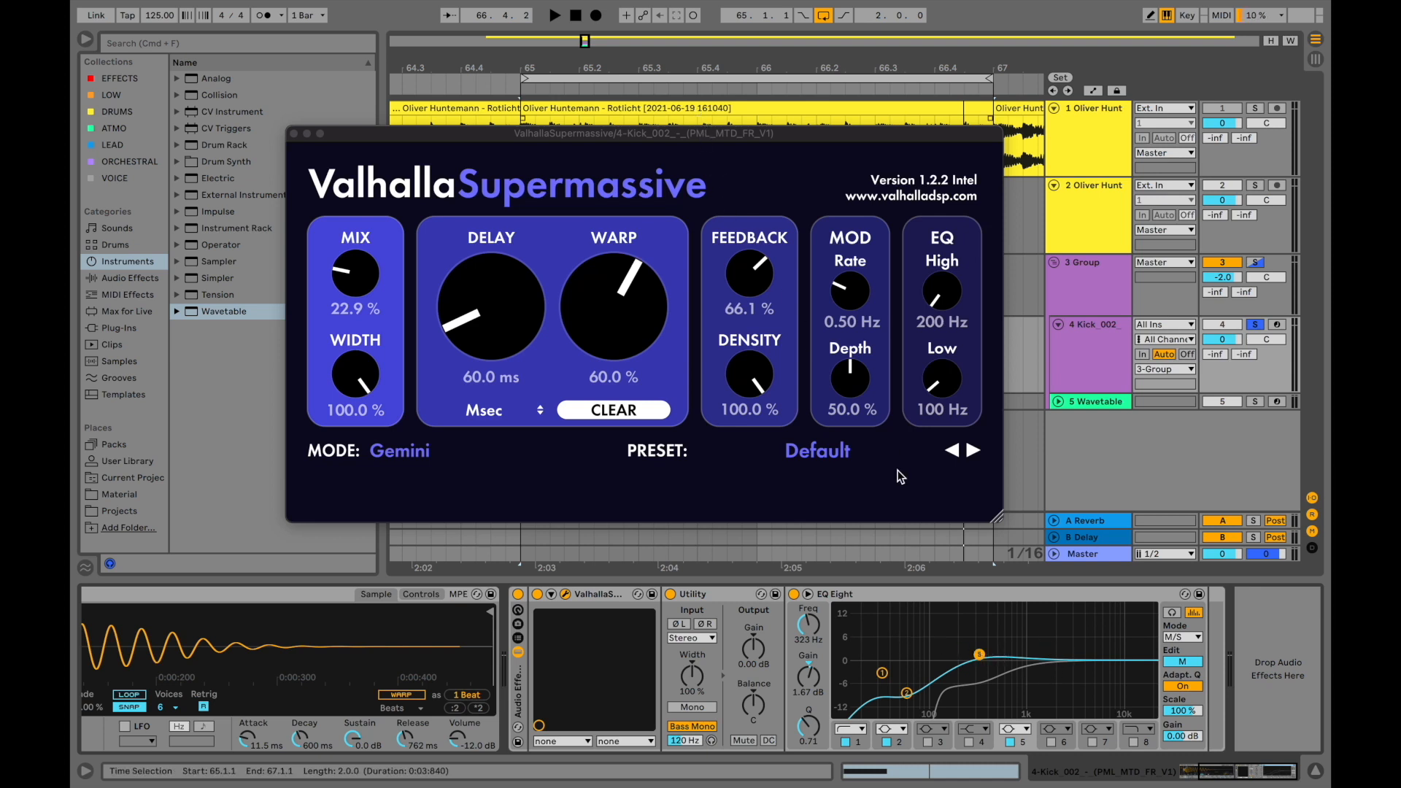
Set the EQ Eight's Edit mode to S and examine bands 1 and 4 of the side curve.
left_click(1183, 660)
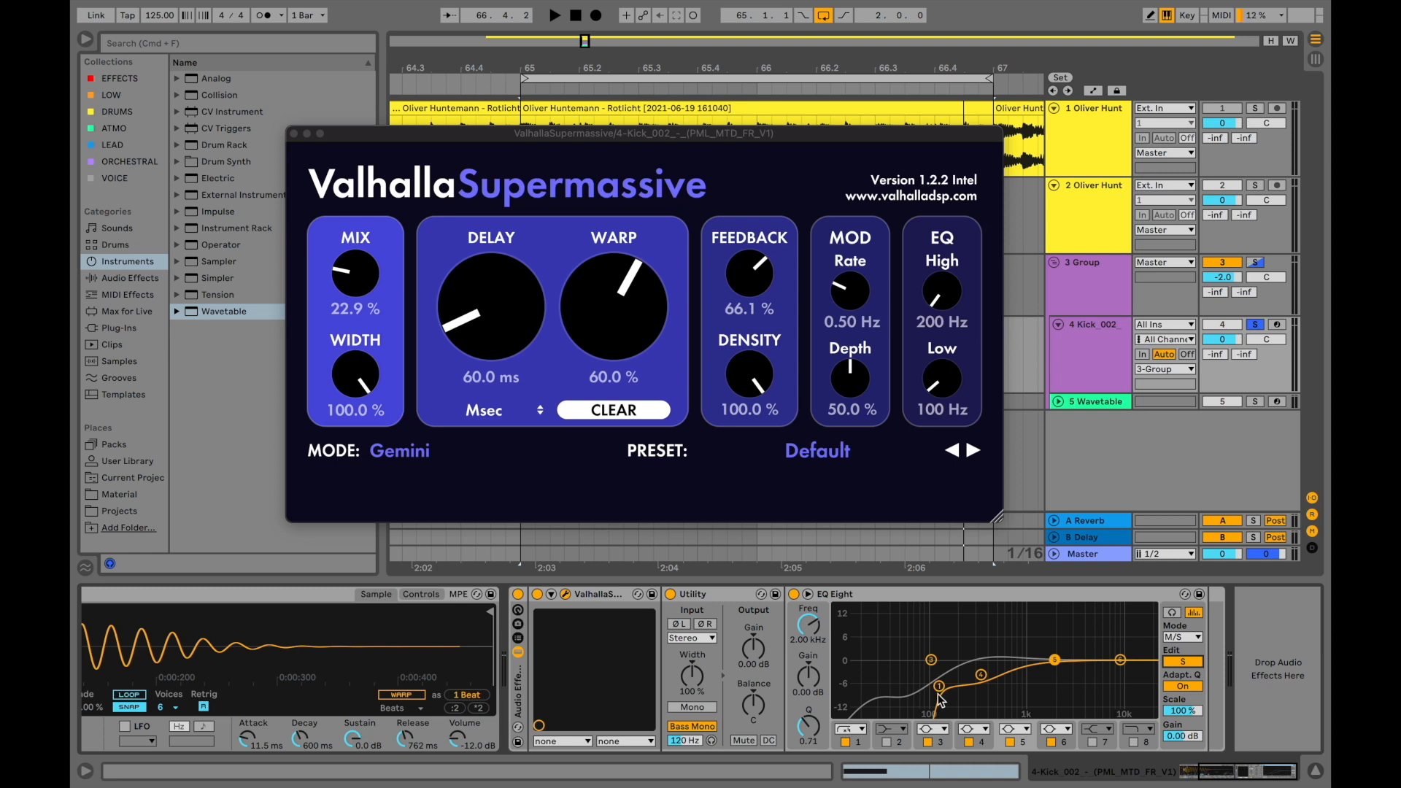
left_click(864, 740)
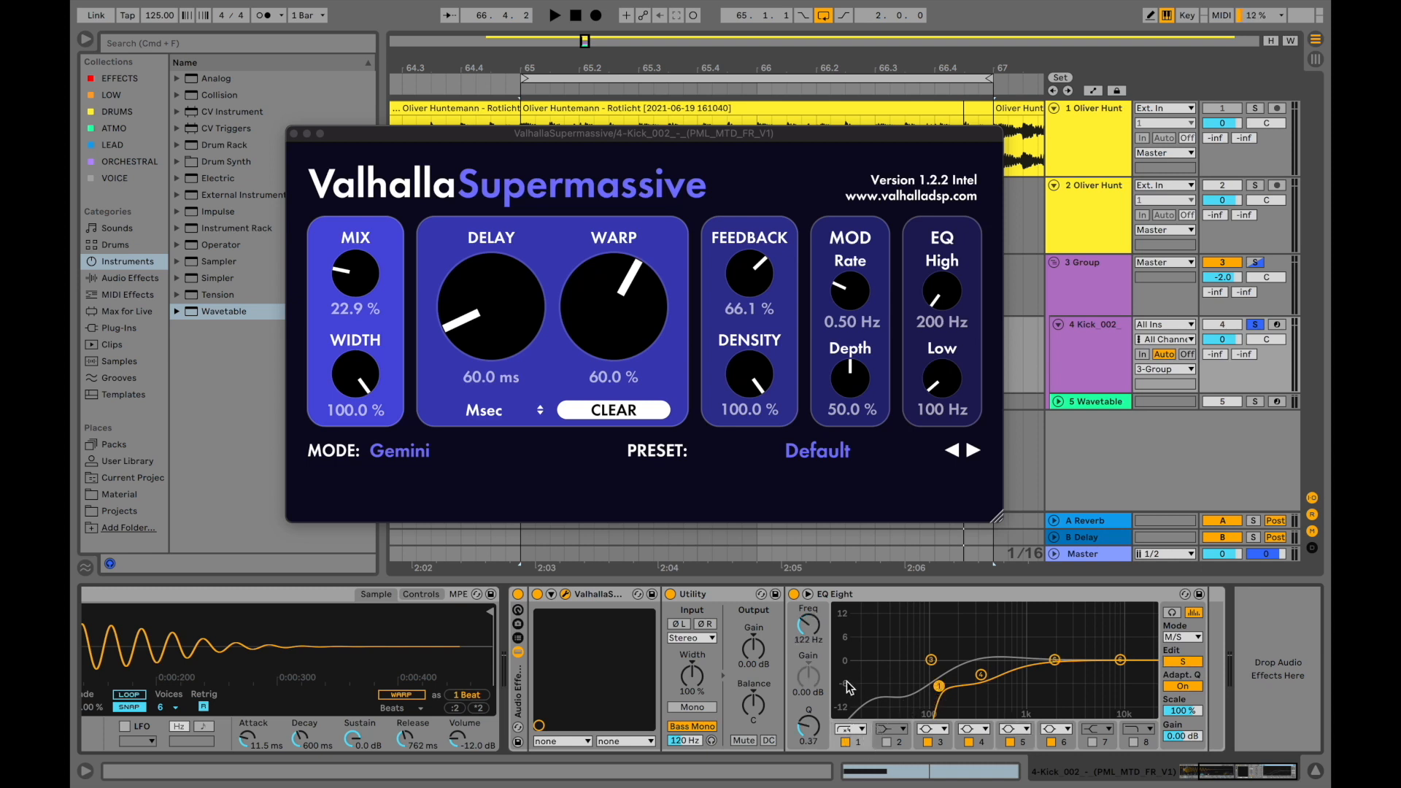
left_click(984, 742)
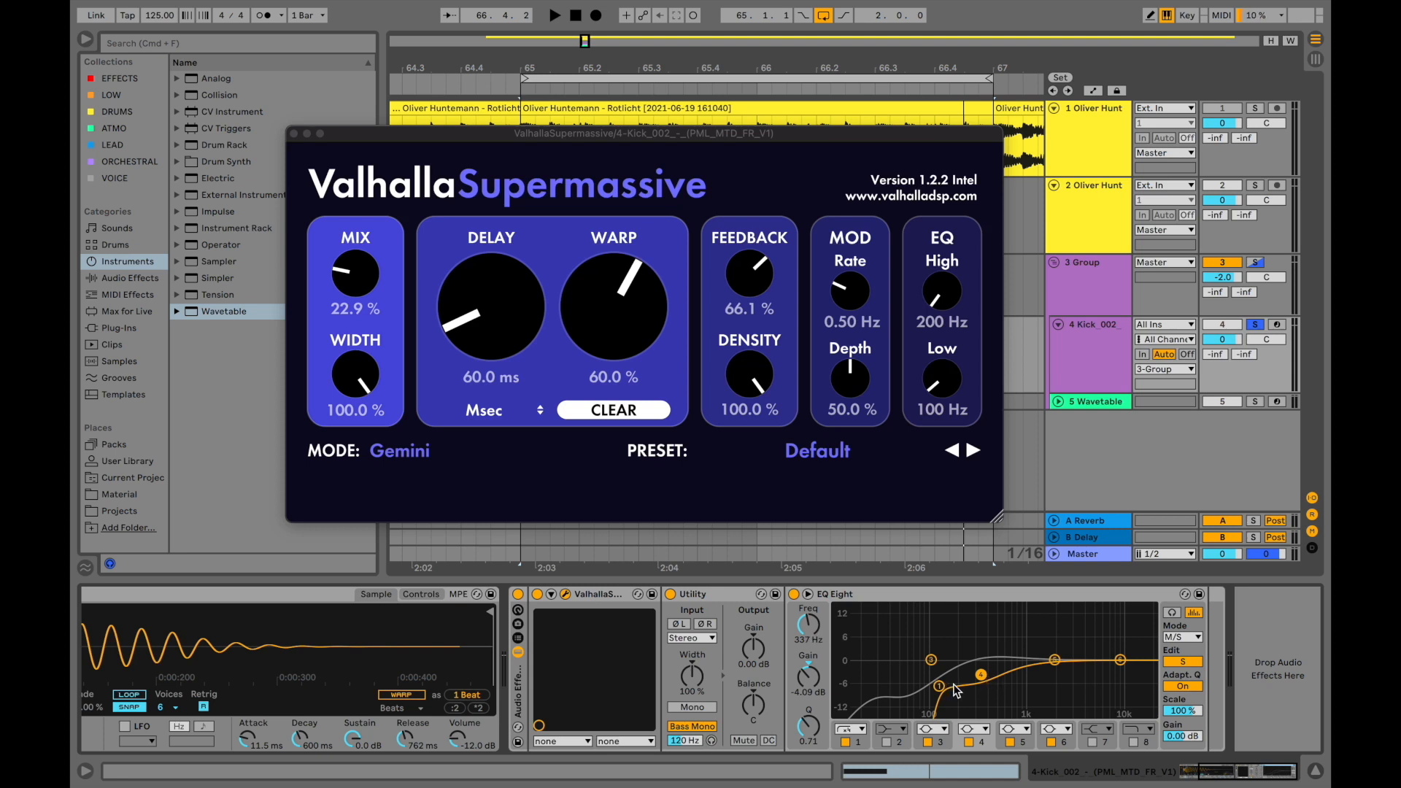
Play the kick and compare its sound with EQ Eight bypassed and switched back on.
key("space")
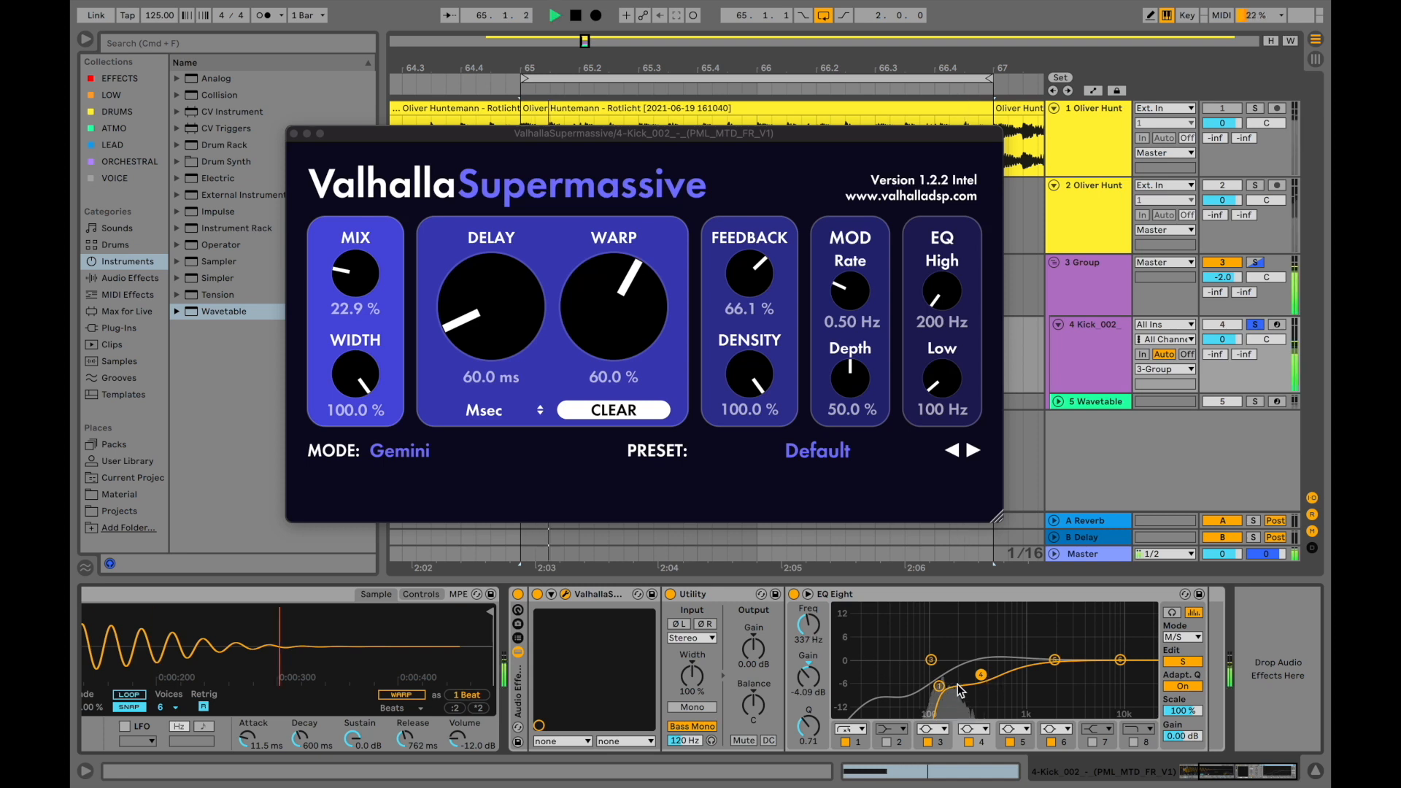
left_click(794, 595)
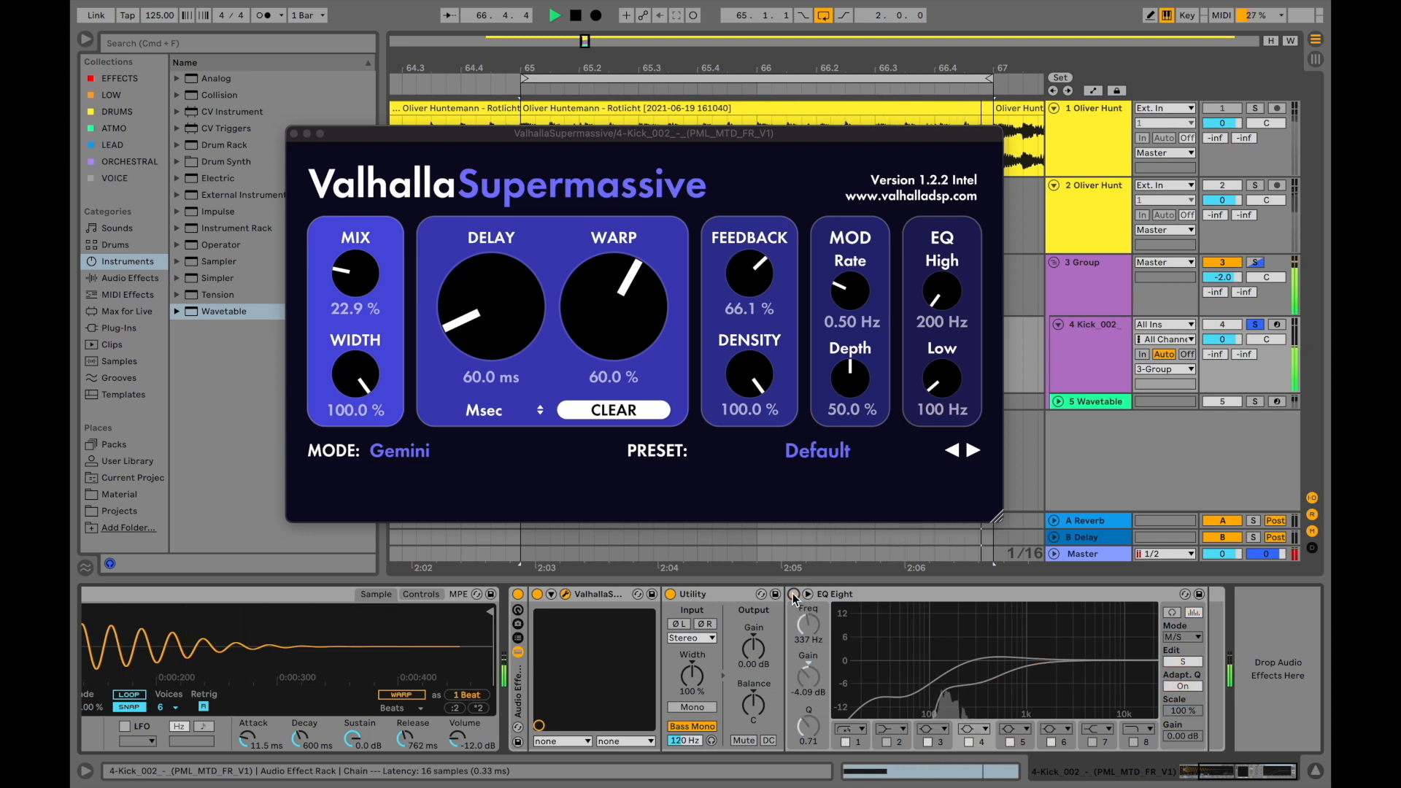
left_click(794, 595)
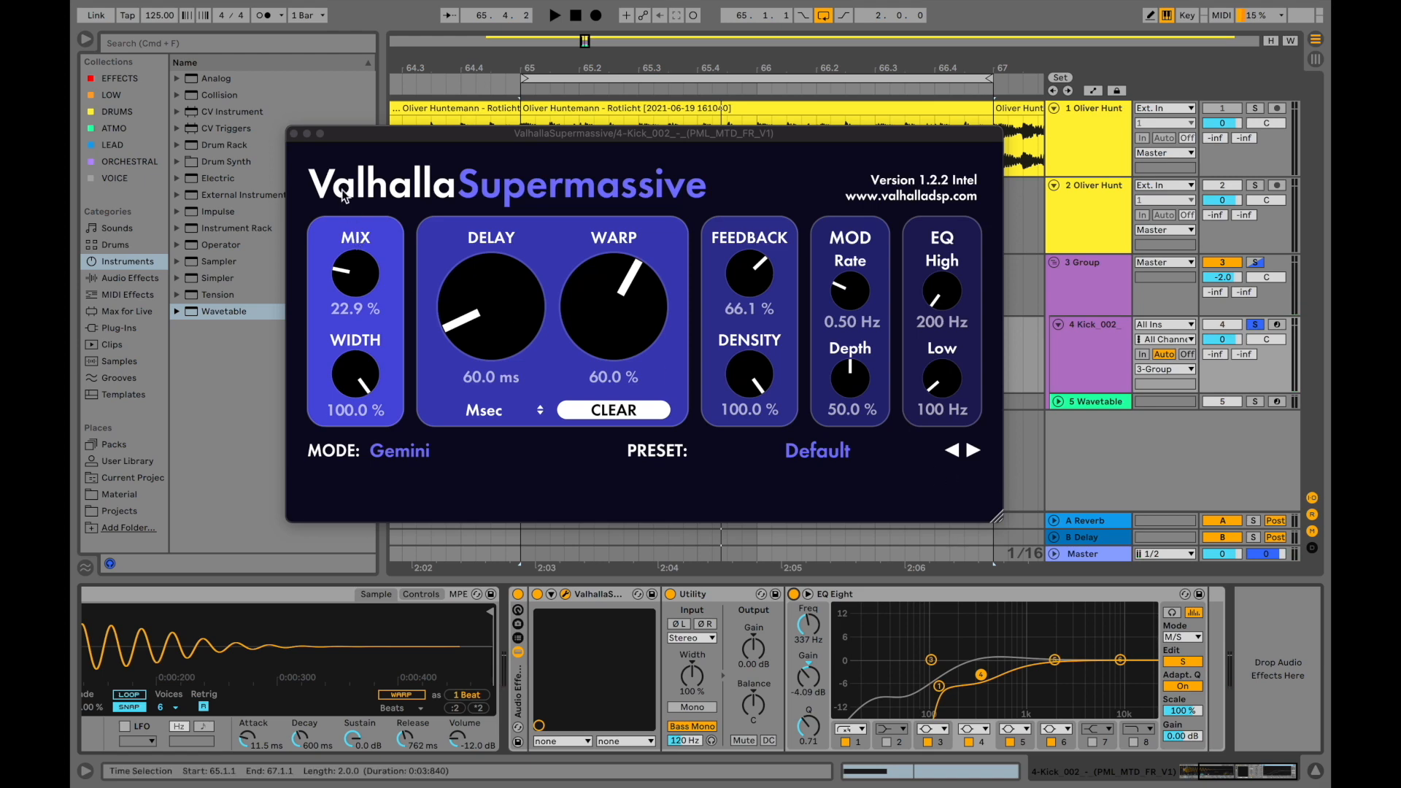
Close the ValhallaSupermassive window, unfold the 5 Wavetable track and open its MIDI clip for note viewing.
left_click(294, 134)
left_click(1093, 397)
left_click(1059, 401)
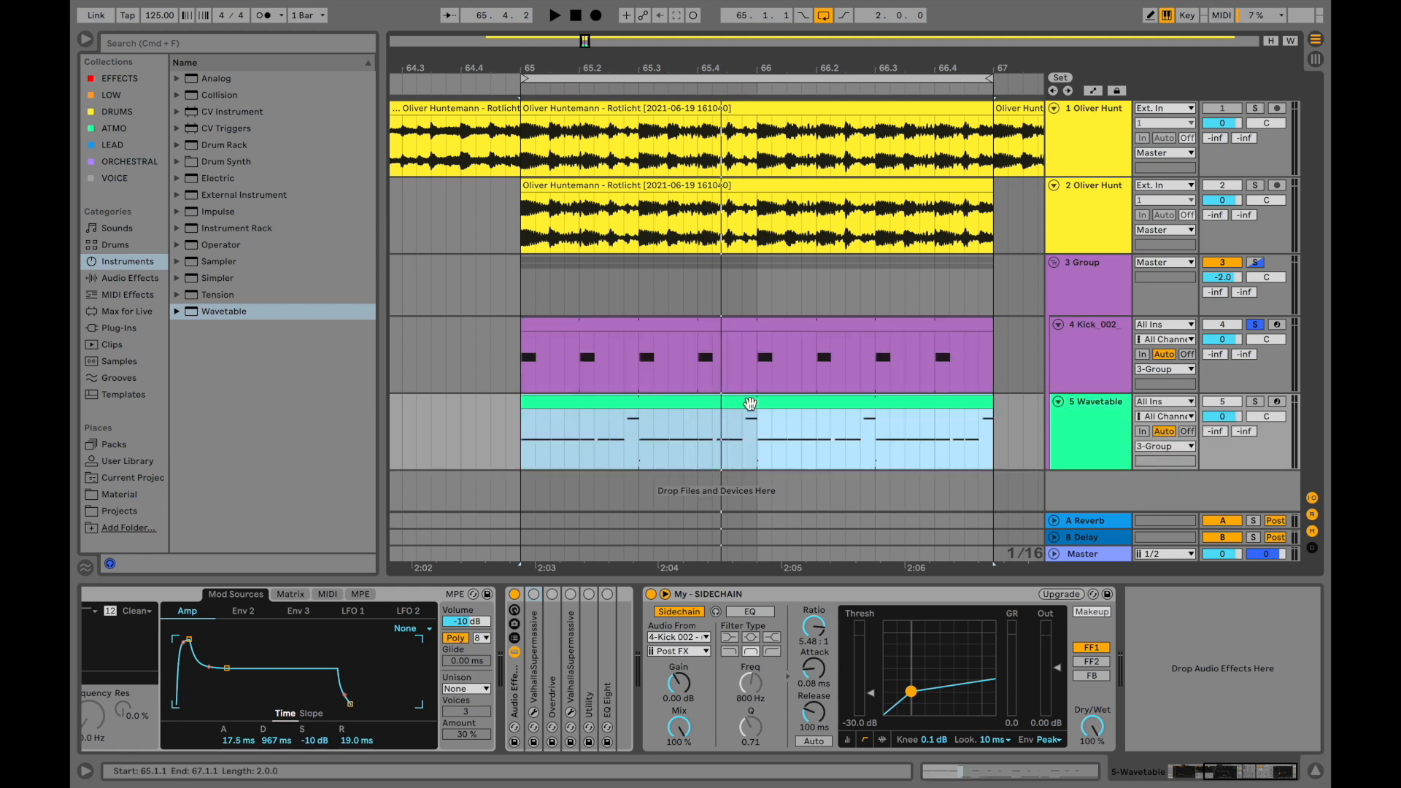
left_click(929, 770)
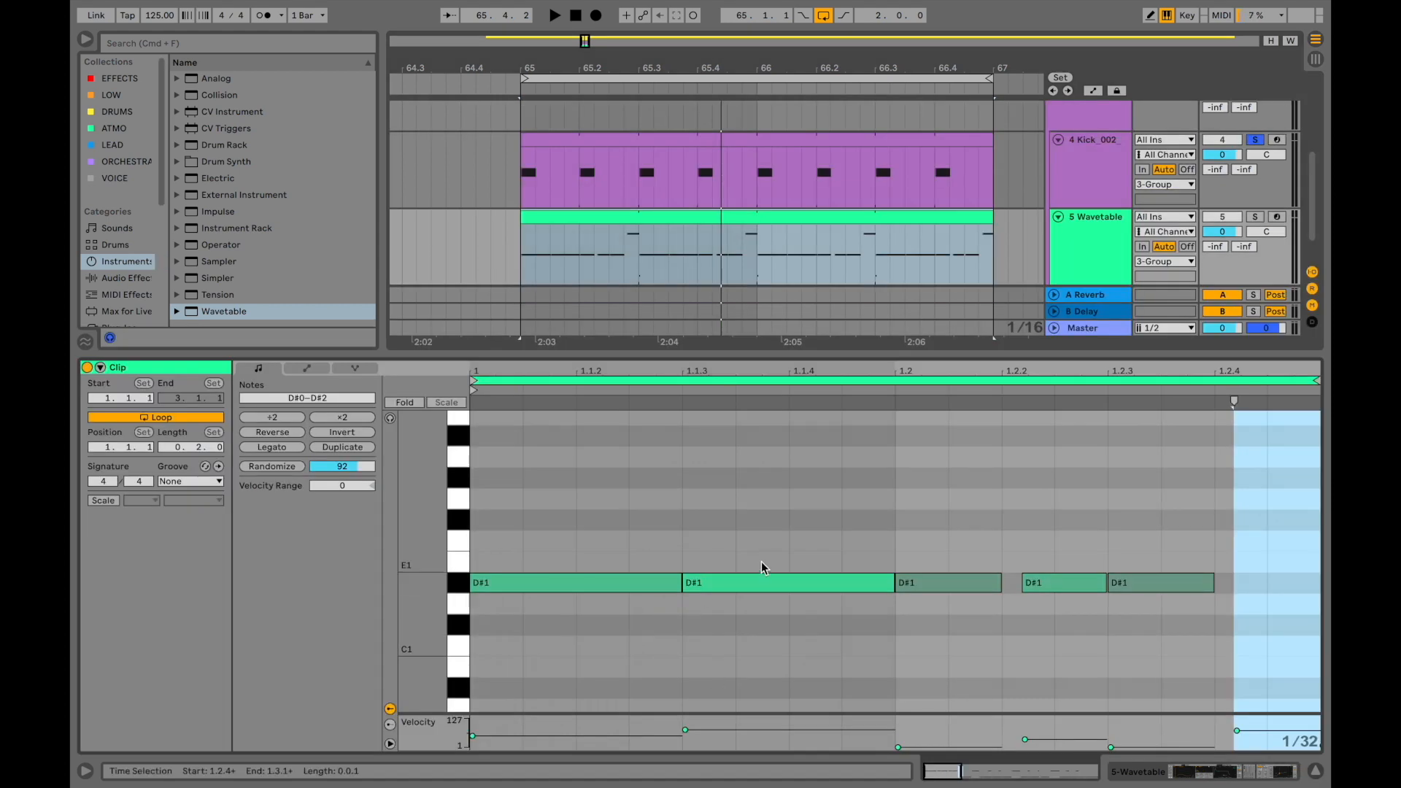
Examine the D#1 and D#2 notes in the Wavetable clip, selecting the first two D#1 notes in turn.
scroll(737, 600, "down", 2)
scroll(735, 598, "up", 2)
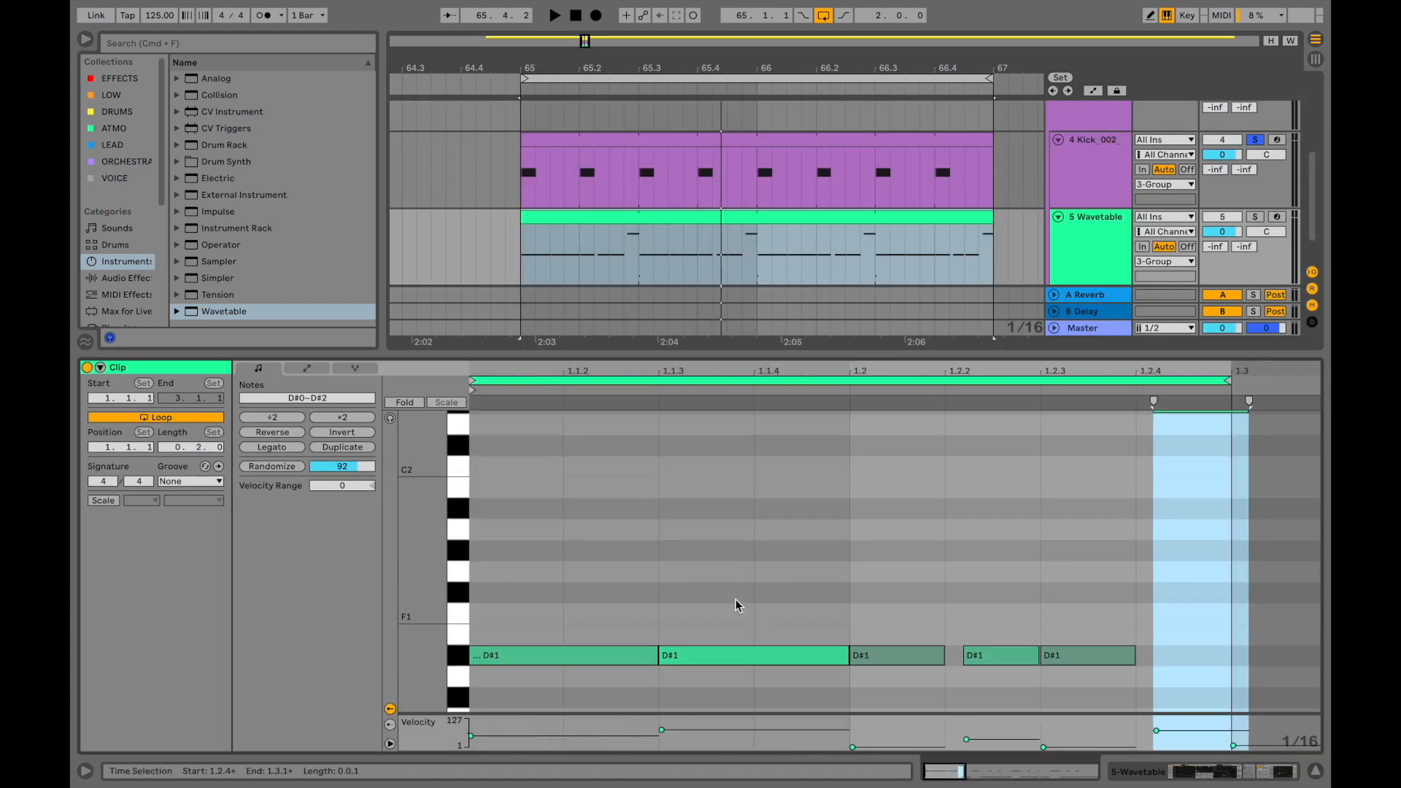
scroll(736, 601, "down", 1)
left_click_drag(424, 532, 424, 543)
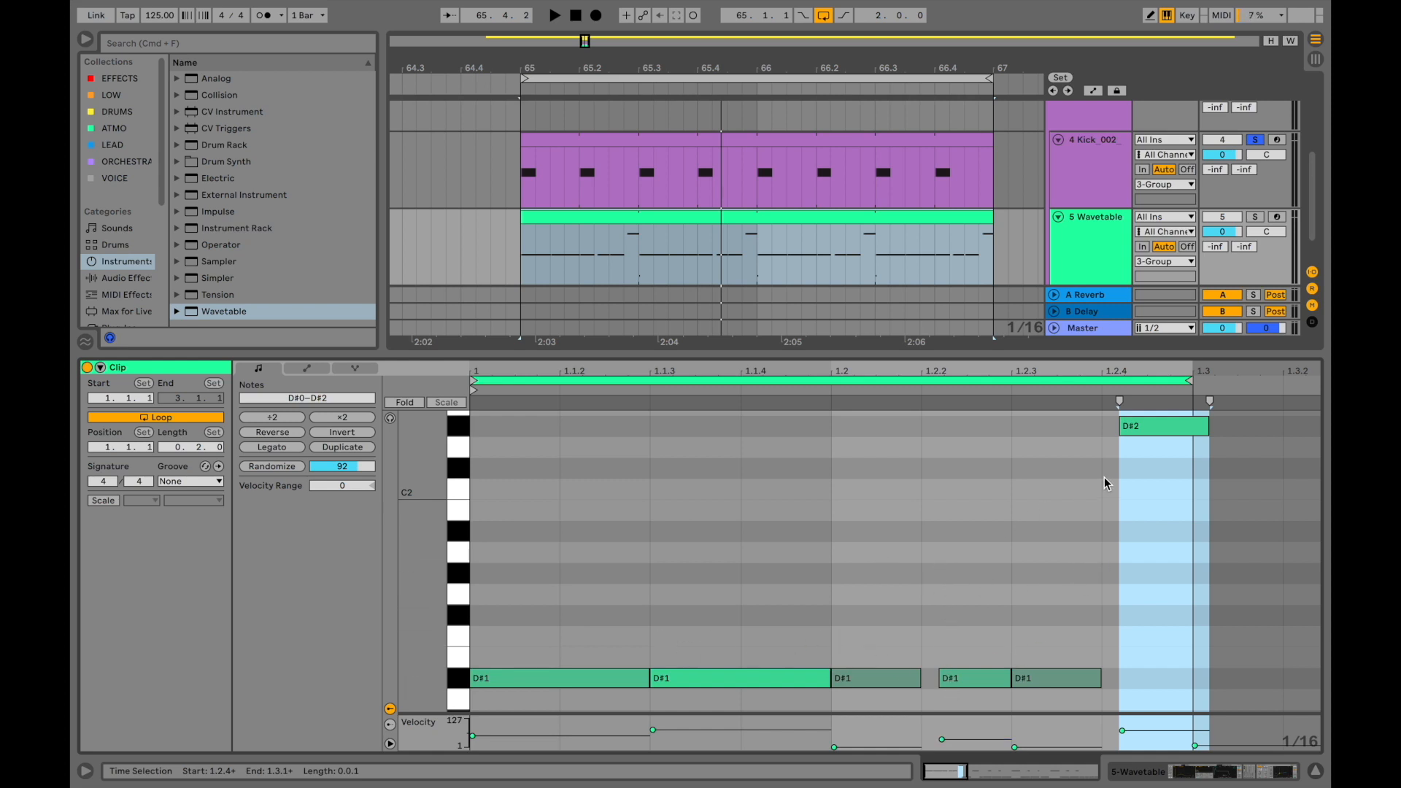
left_click(939, 661)
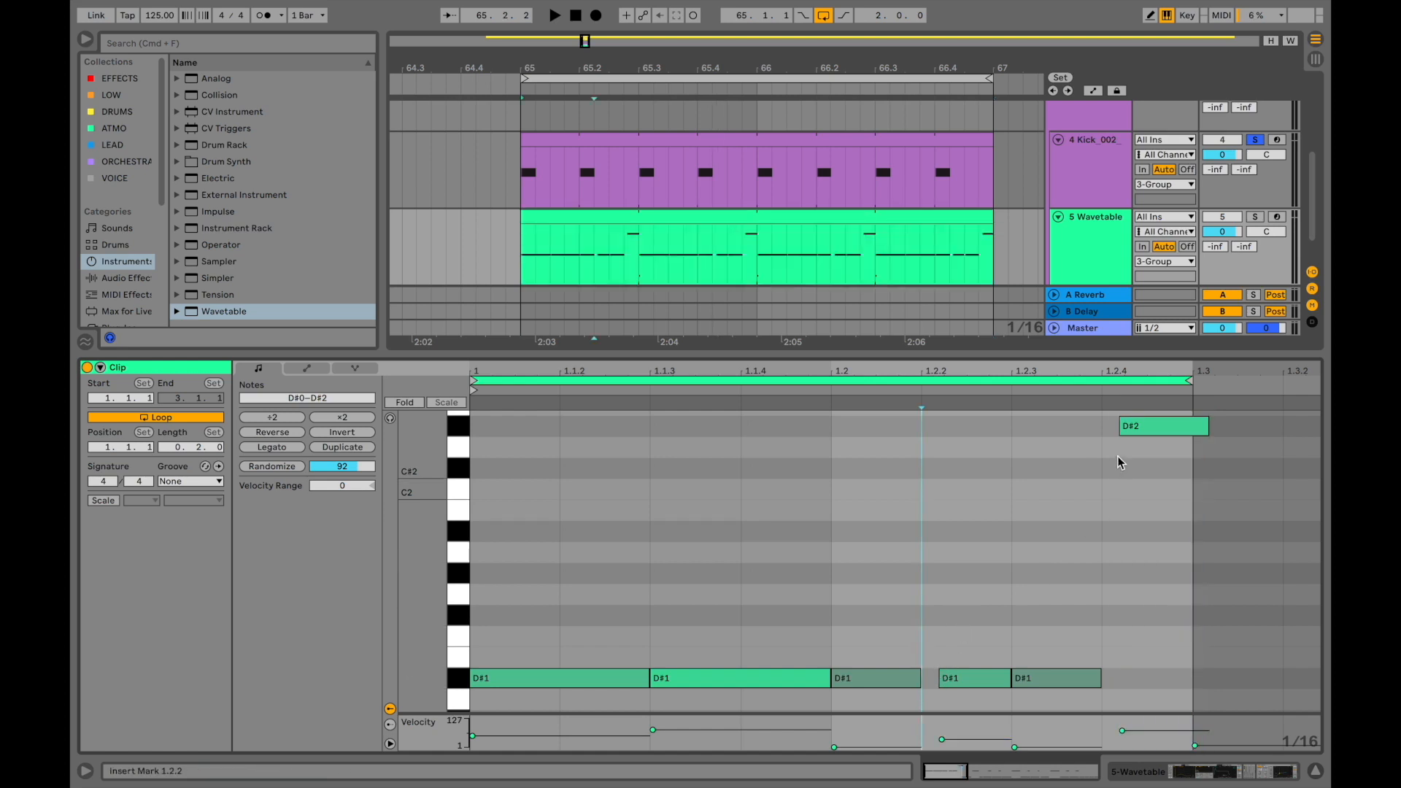
left_click(578, 678)
left_click(730, 678)
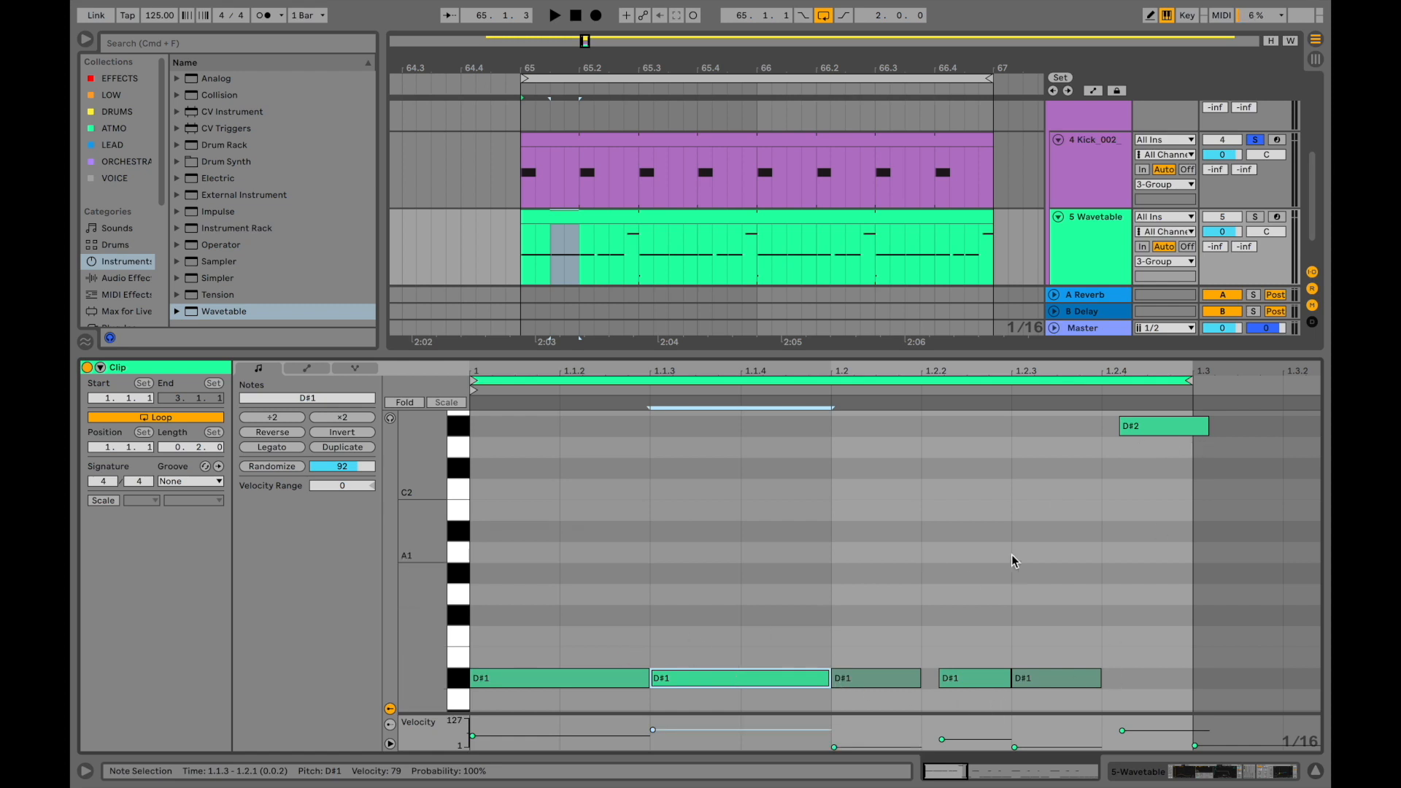
Solo the Wavetable track and listen to its bassline.
left_click(1256, 217)
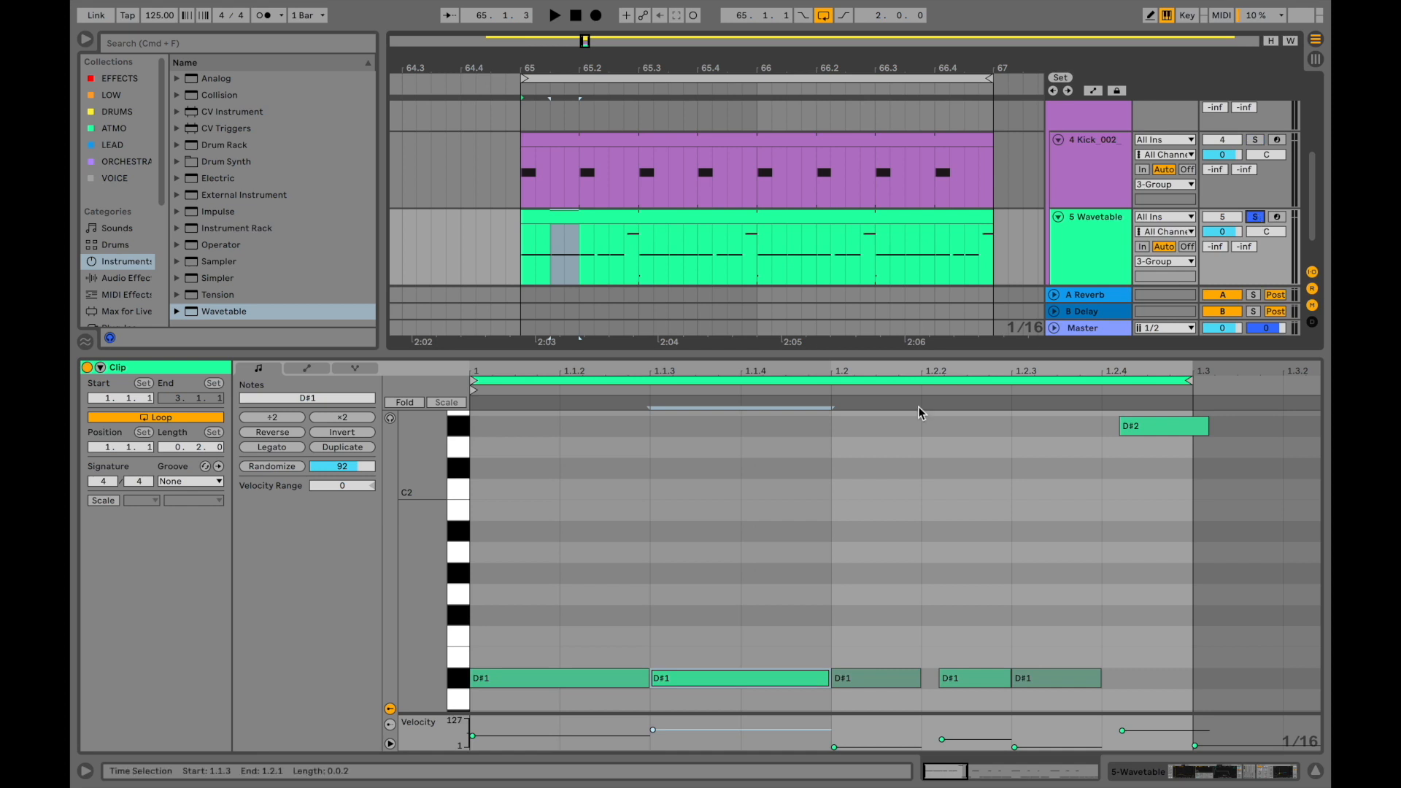
key("space")
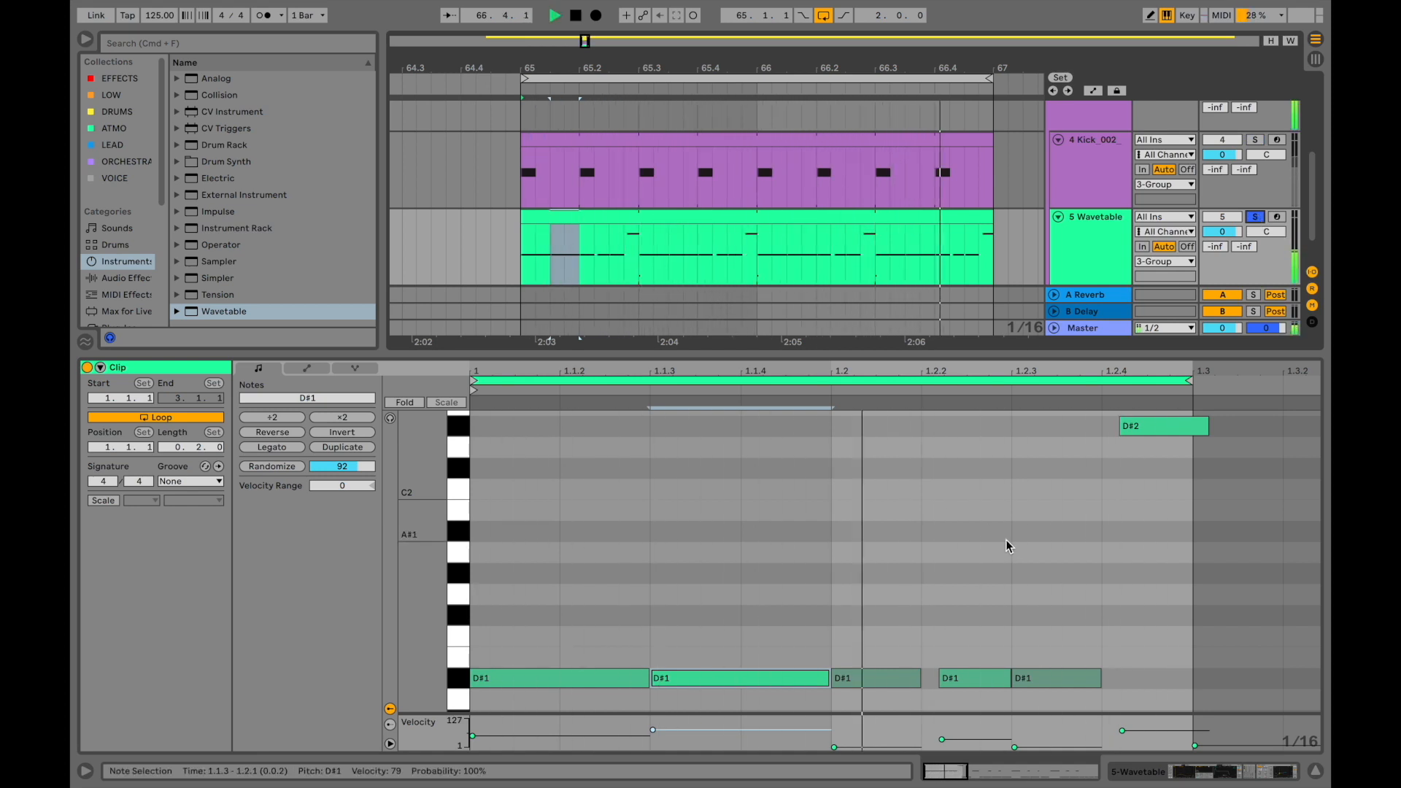
key("space")
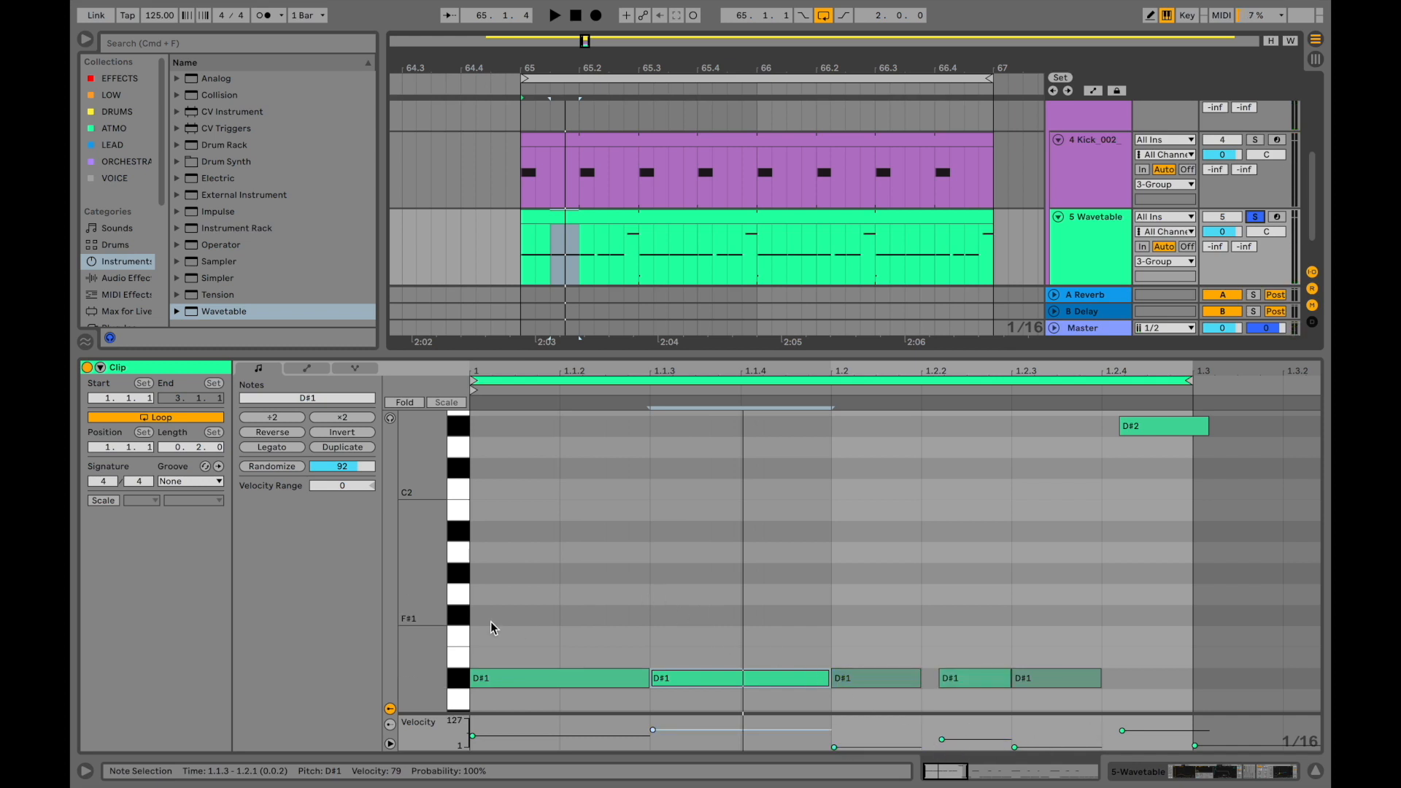
key("space")
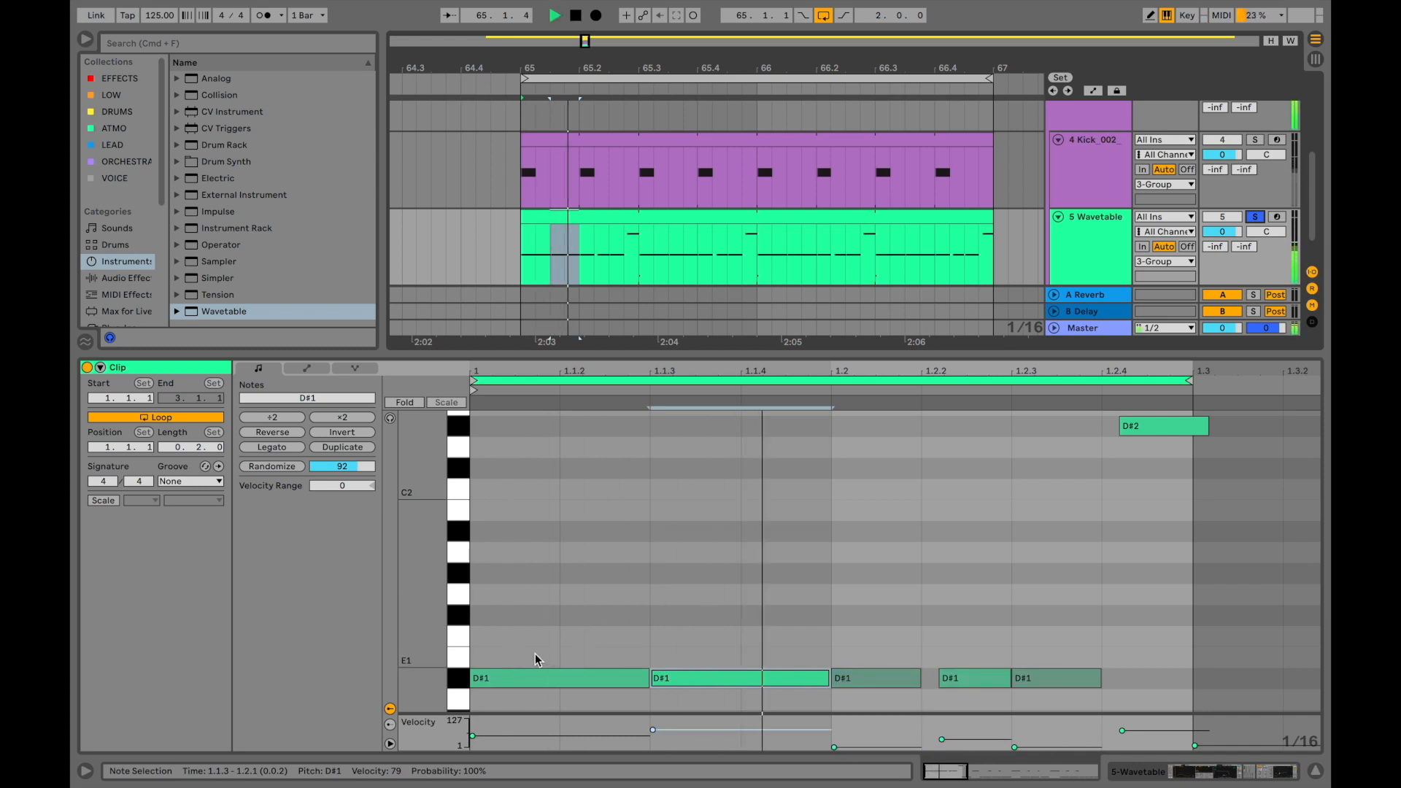
key("space")
Examine the note spacing and velocities of the Wavetable clip's bassline.
left_click(1133, 678)
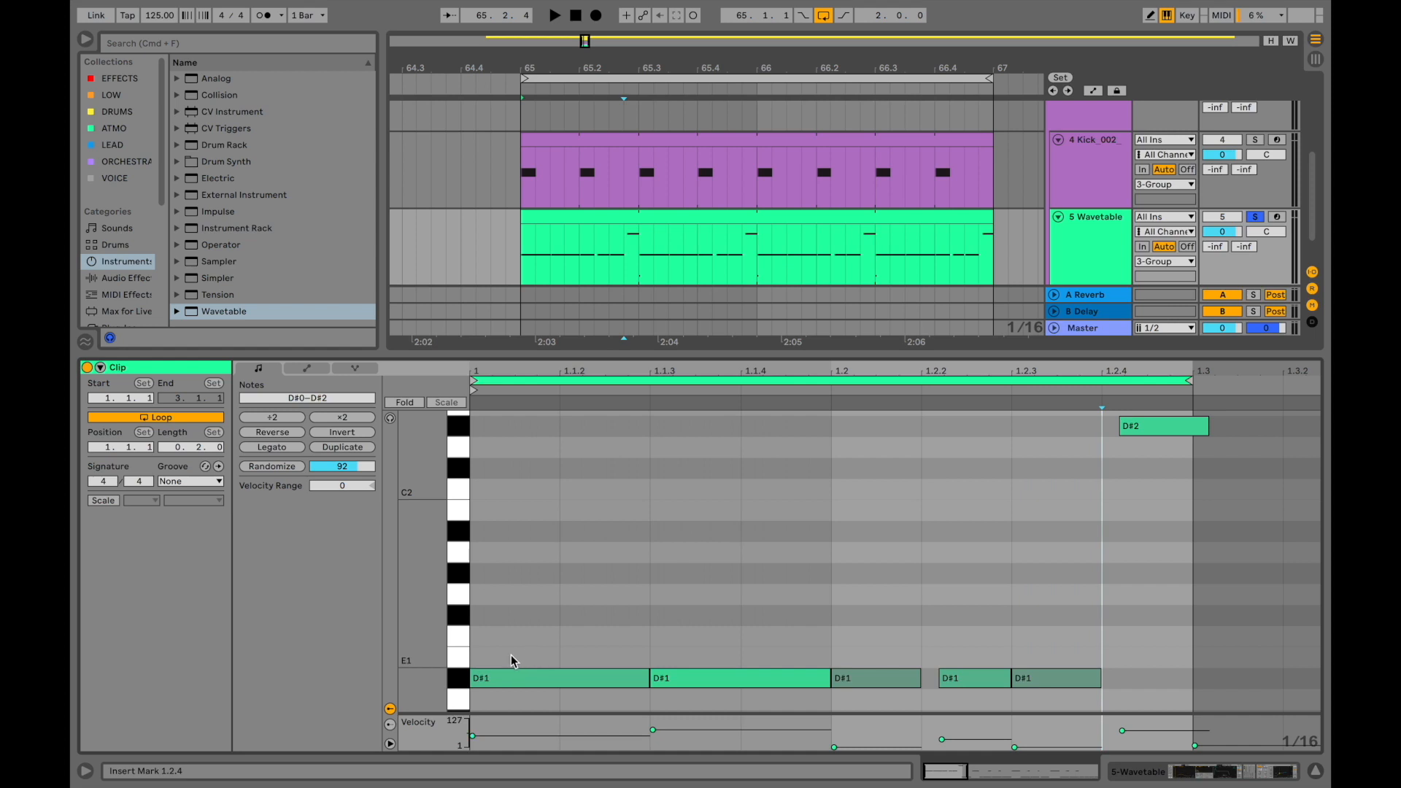
scroll(541, 666, "down", 2)
scroll(540, 664, "up", 2)
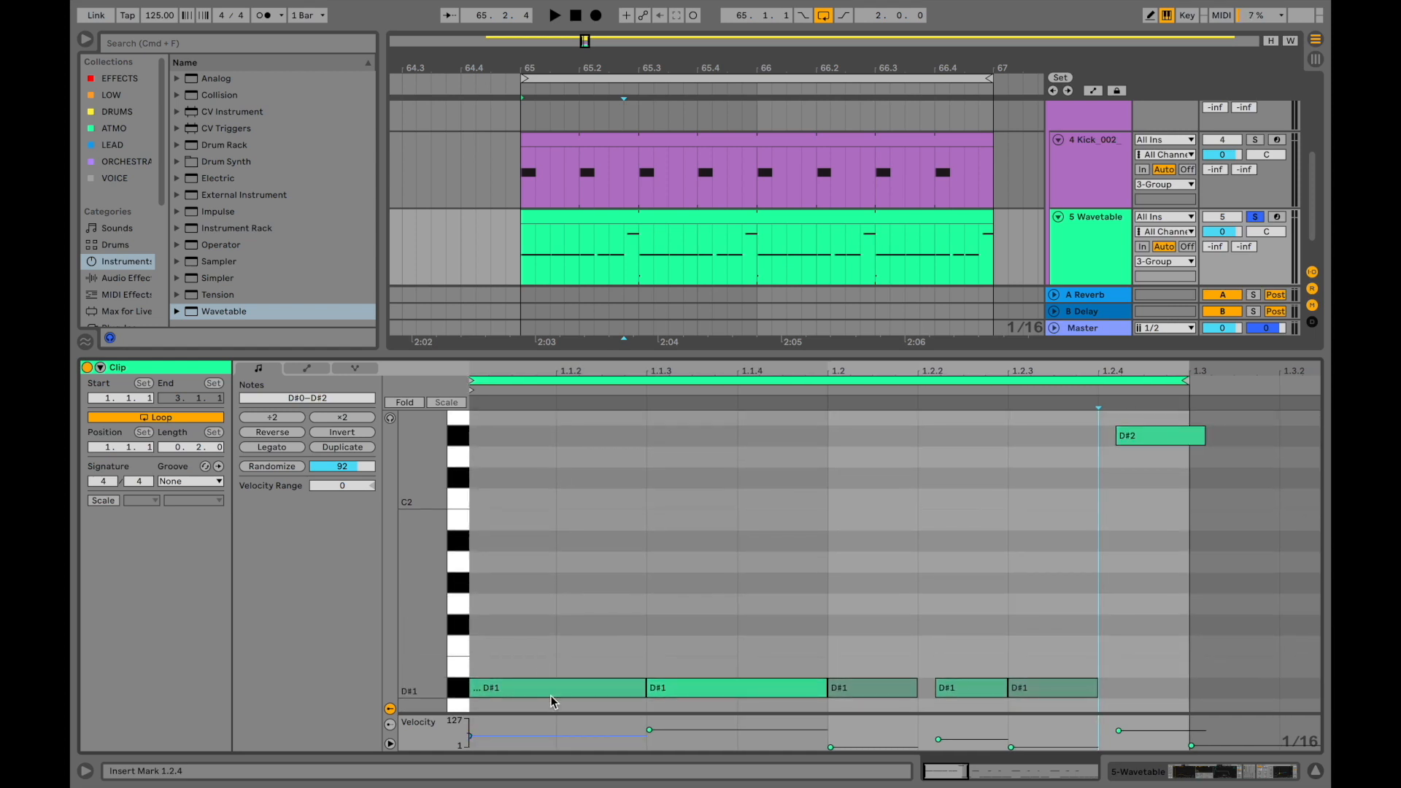
scroll(547, 686, "down", 2)
scroll(569, 678, "up", 3)
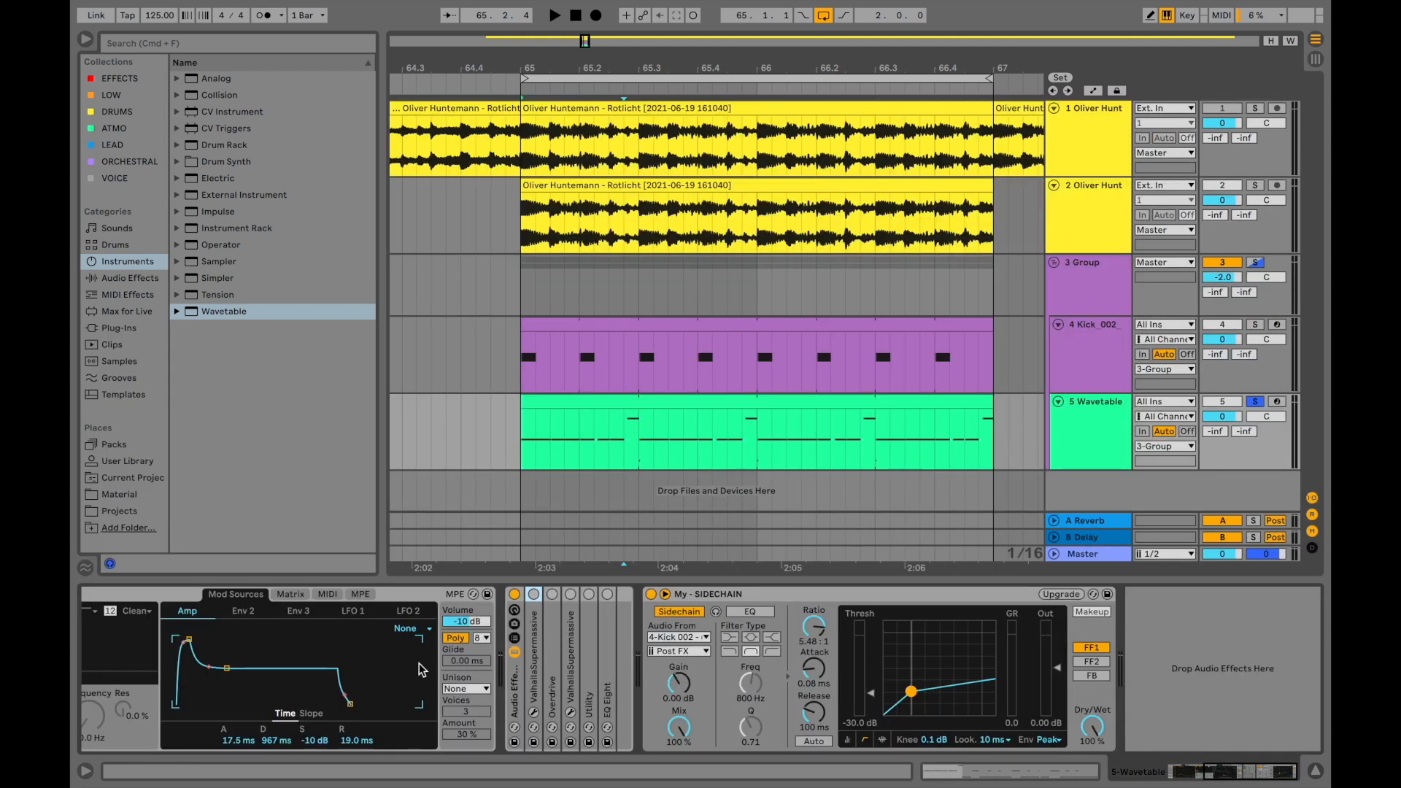
Show the Wavetable instrument and examine its oscillator, its Amp and Env 2 envelopes and its modulation matrix.
scroll(438, 668, "left", 5)
scroll(405, 667, "left", 3)
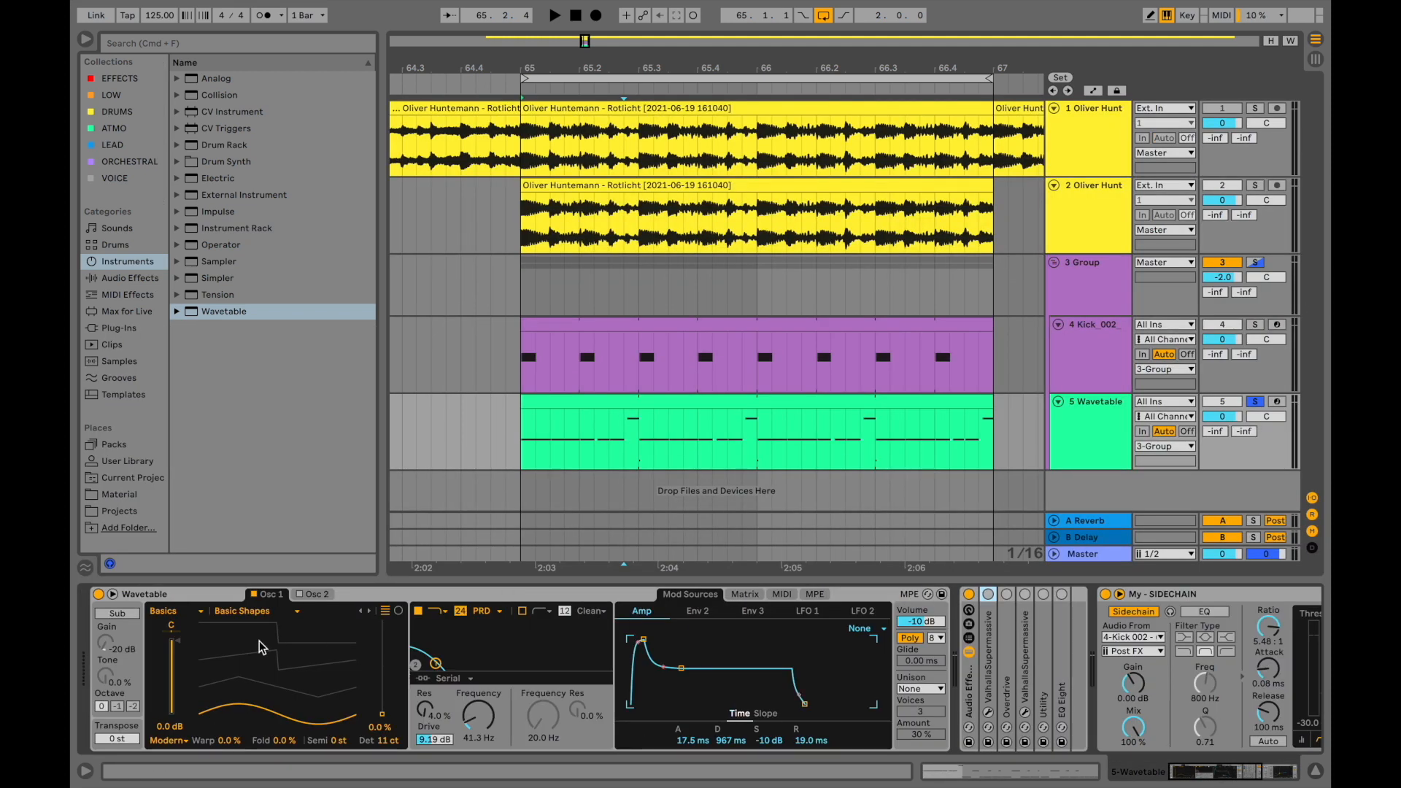
left_click(195, 595)
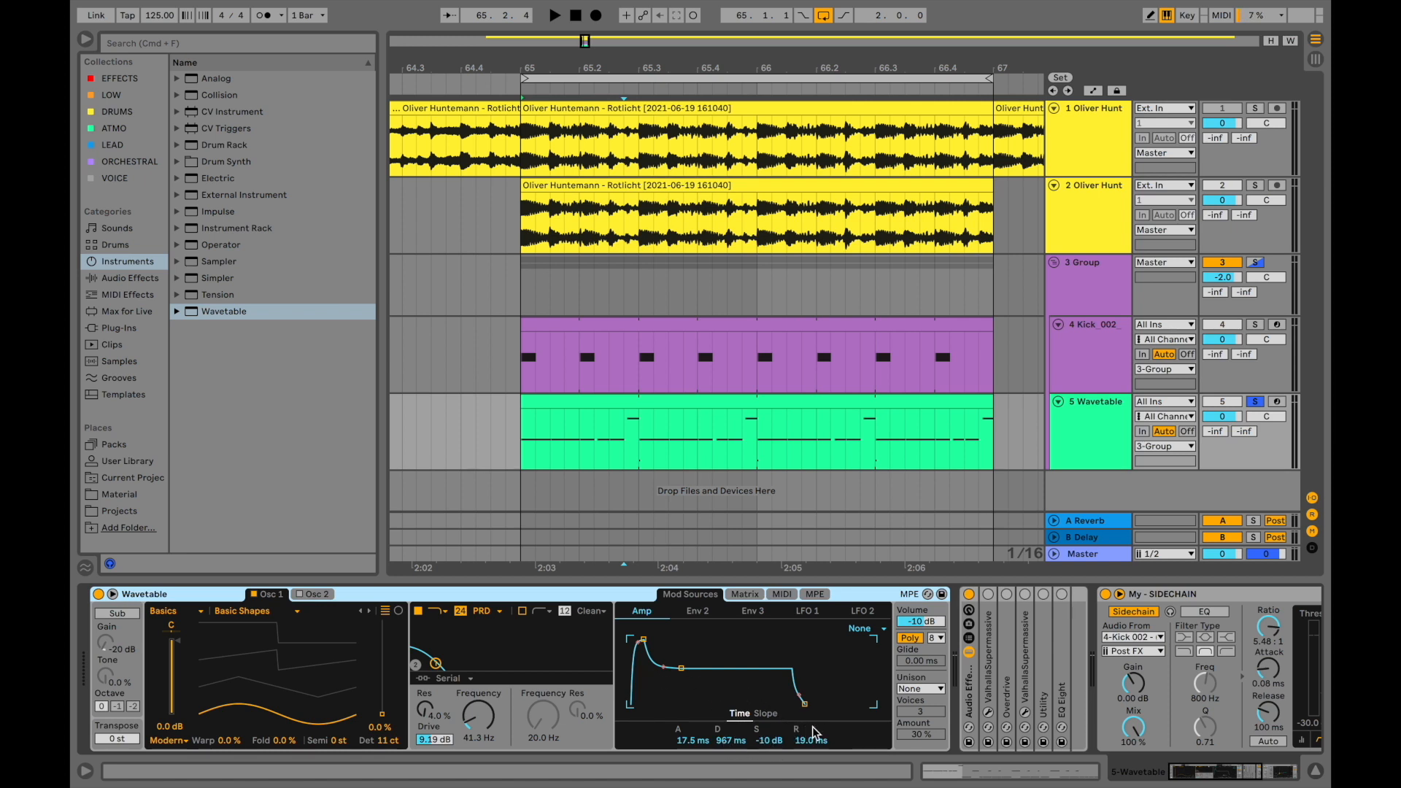
left_click(699, 613)
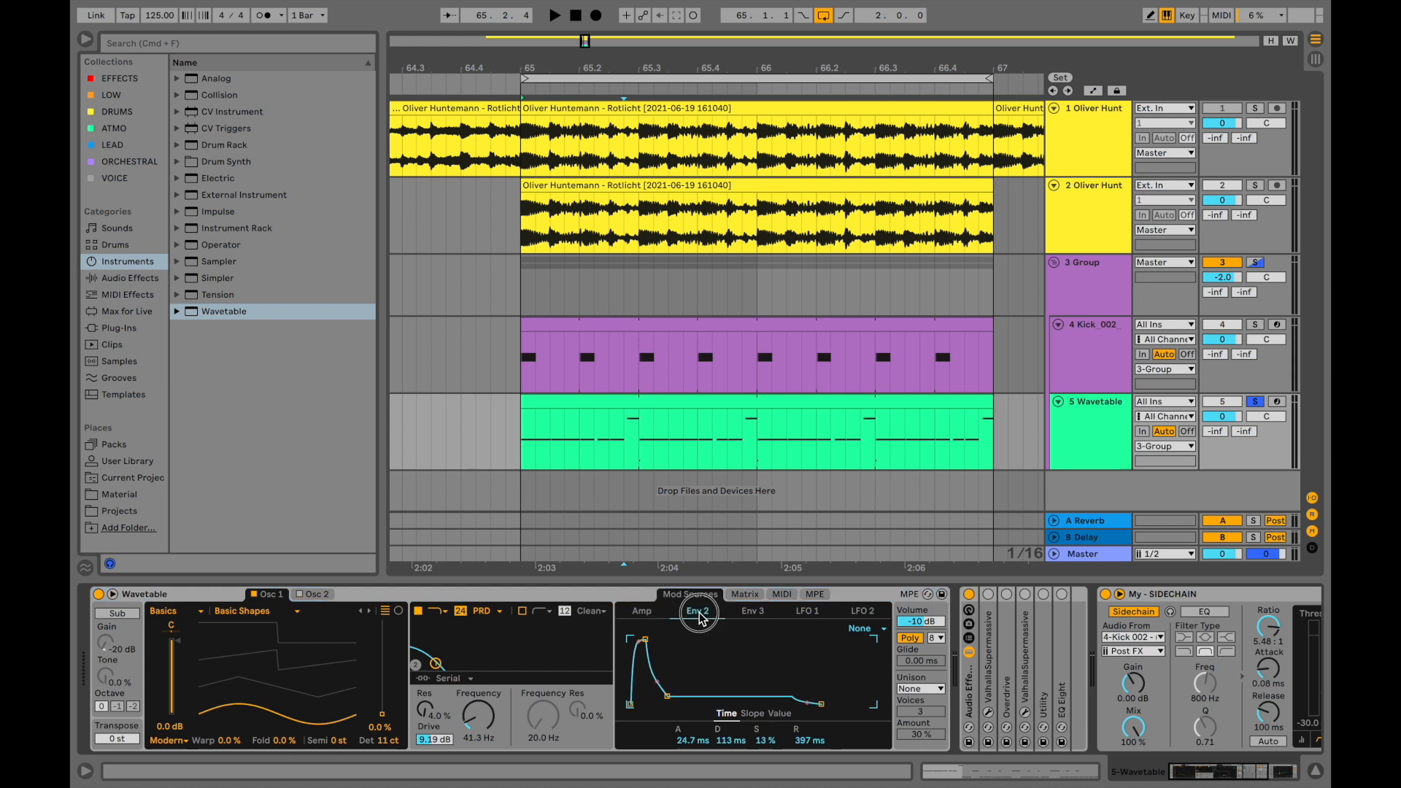
left_click(655, 612)
left_click(743, 594)
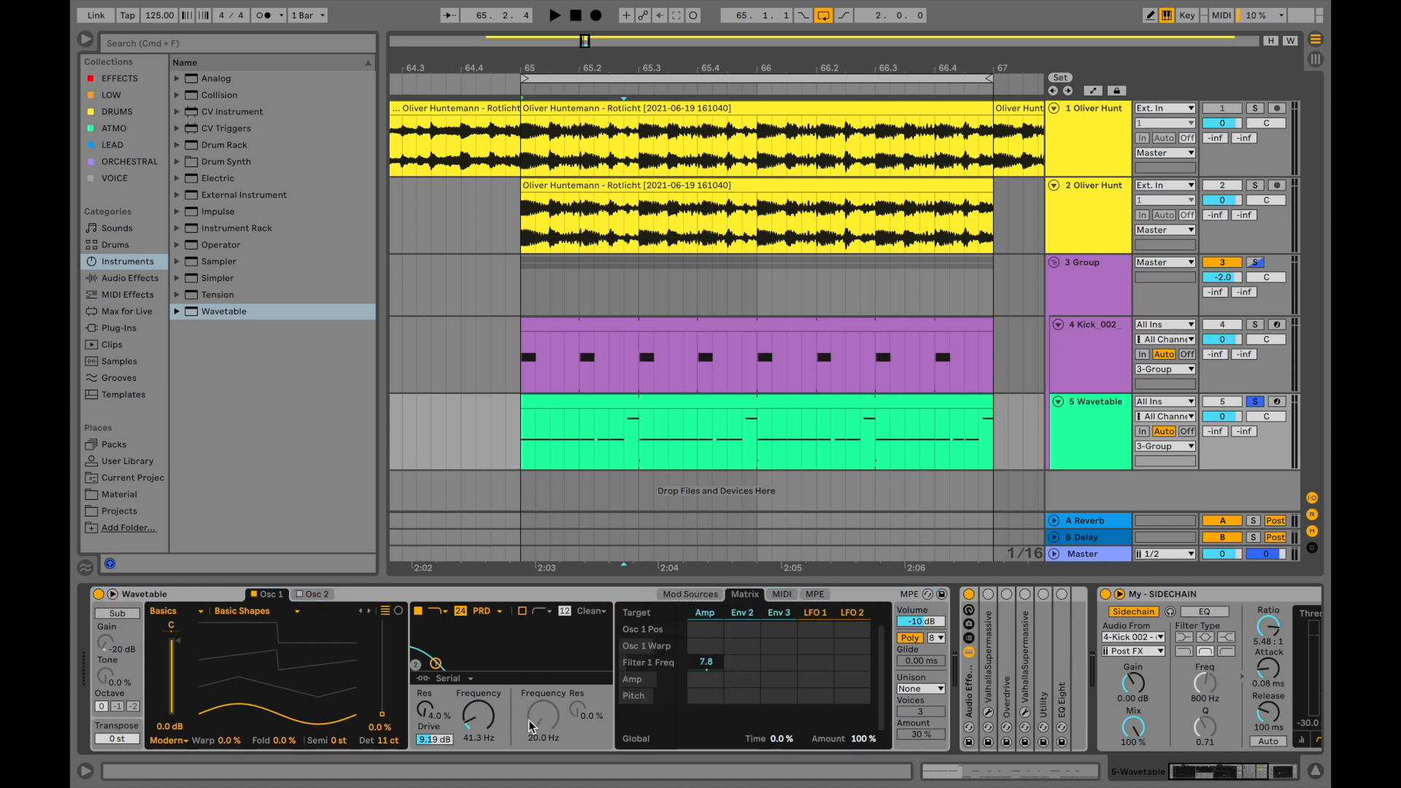
left_click(691, 594)
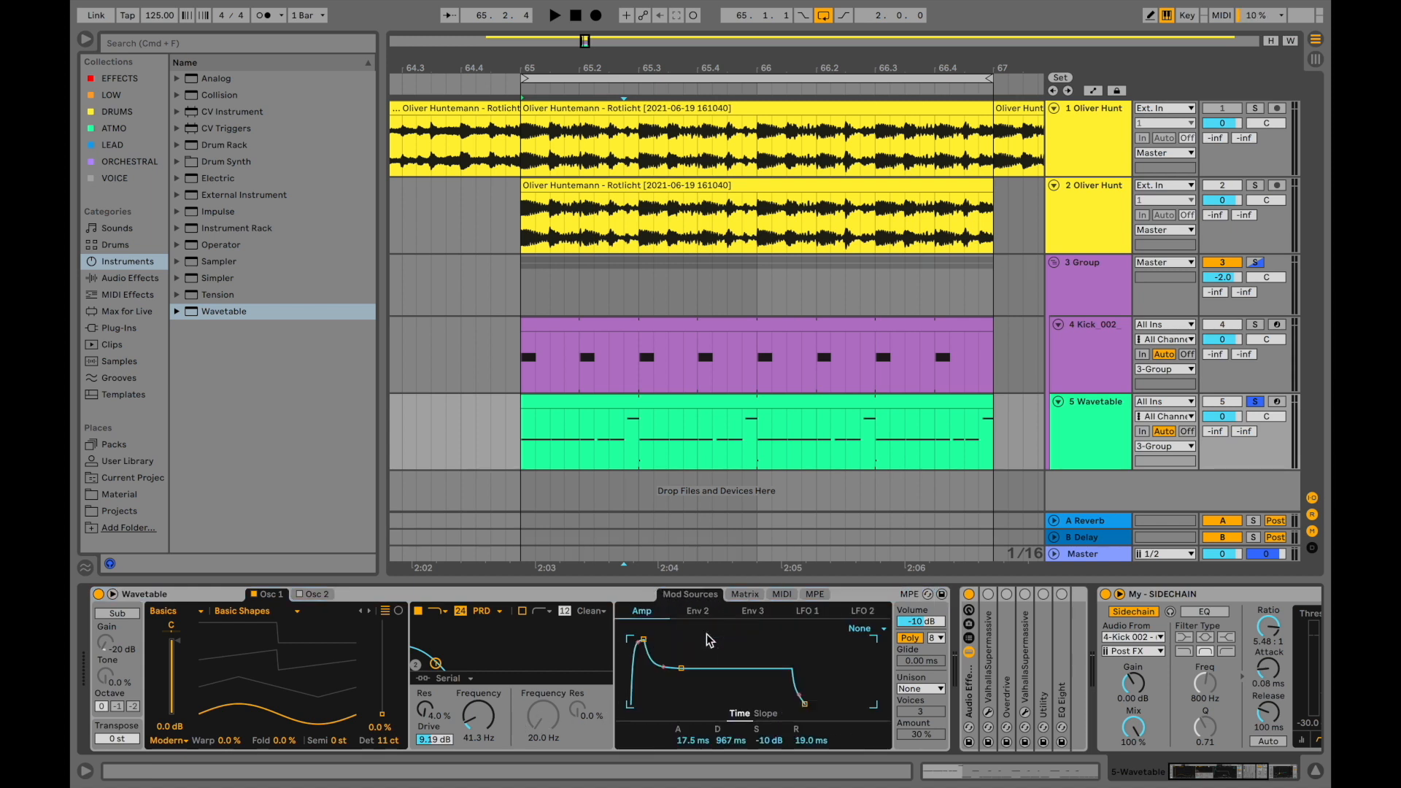
left_click(745, 594)
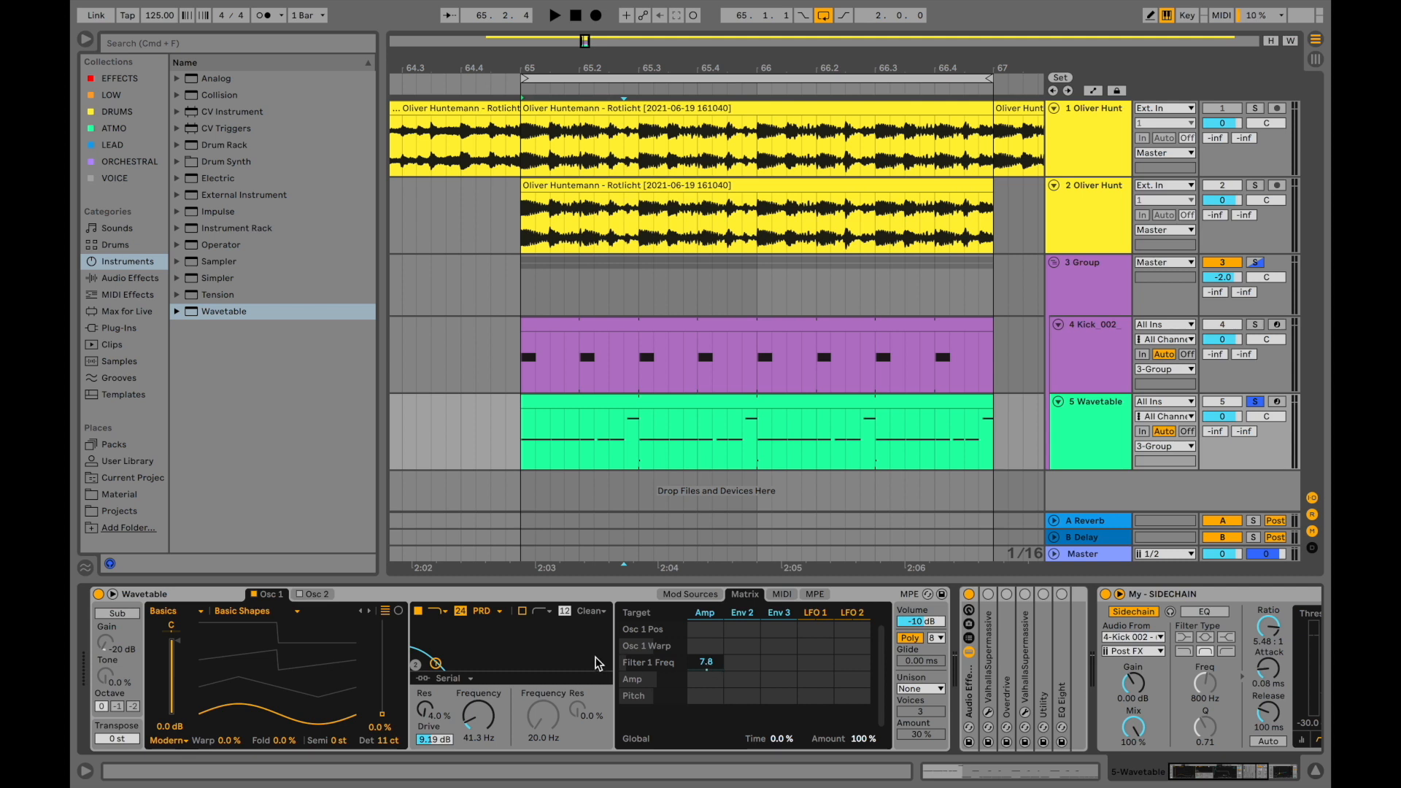
Try resetting Wavetable's filter Drive to 0.00 dB while the bass plays, and undo the change.
key("space")
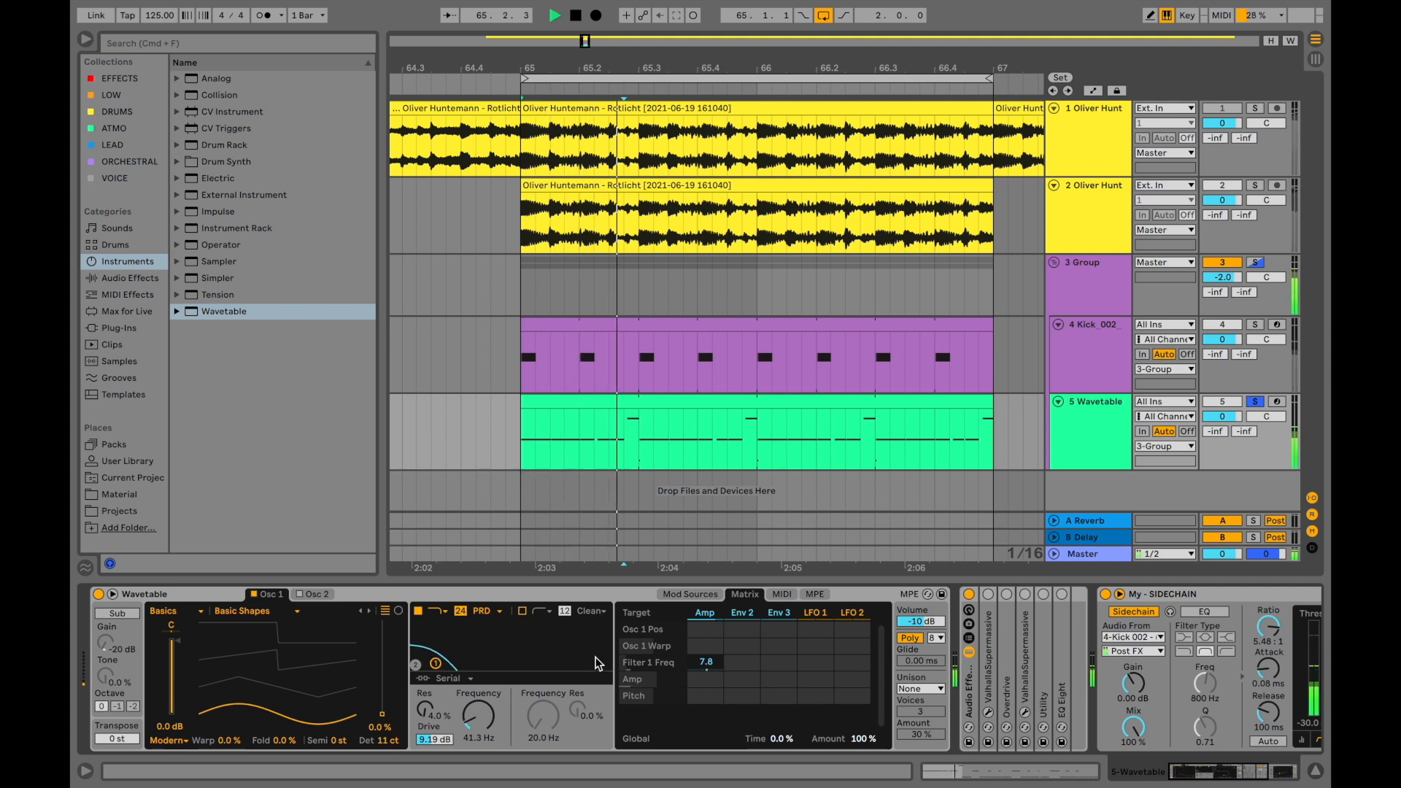
double_click(436, 740)
key("space")
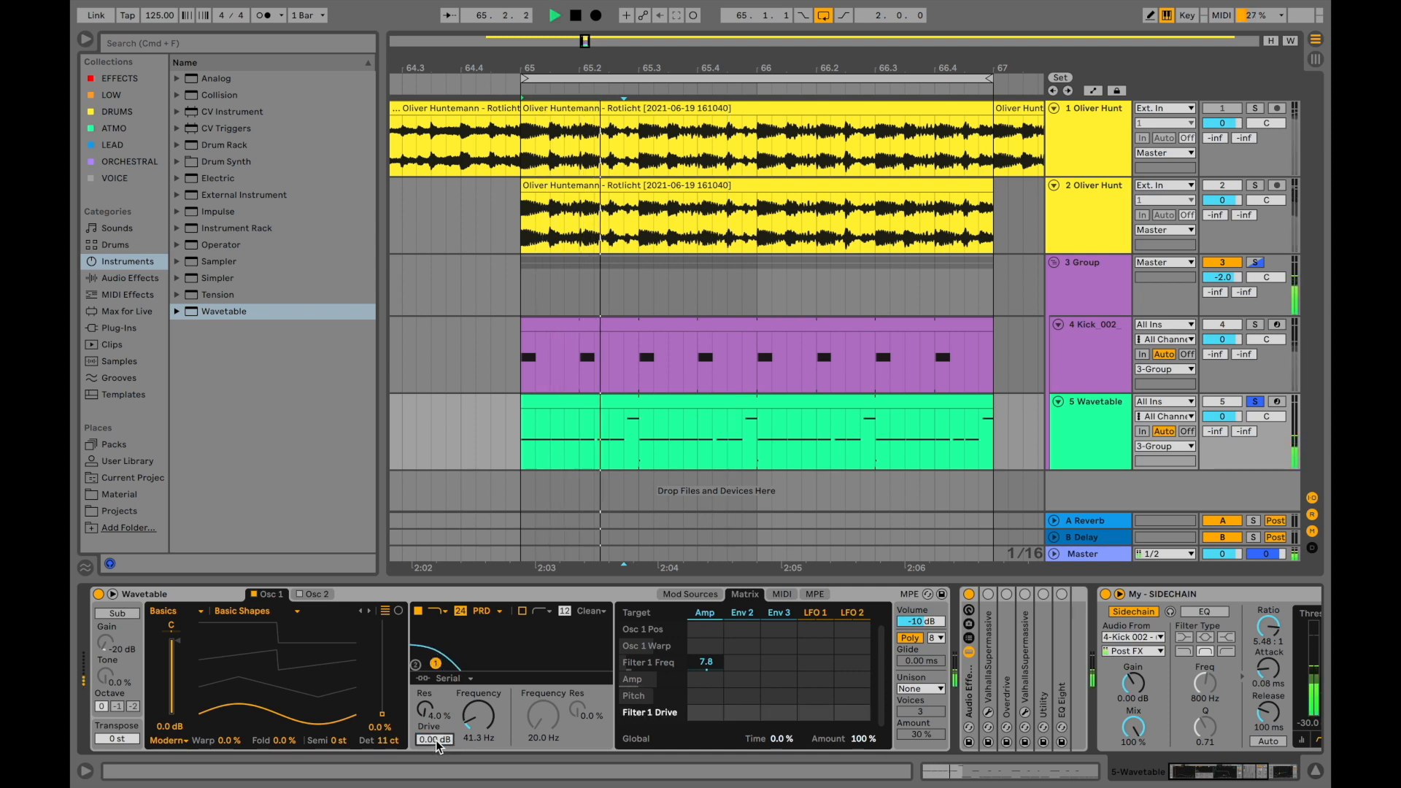
key("super+z")
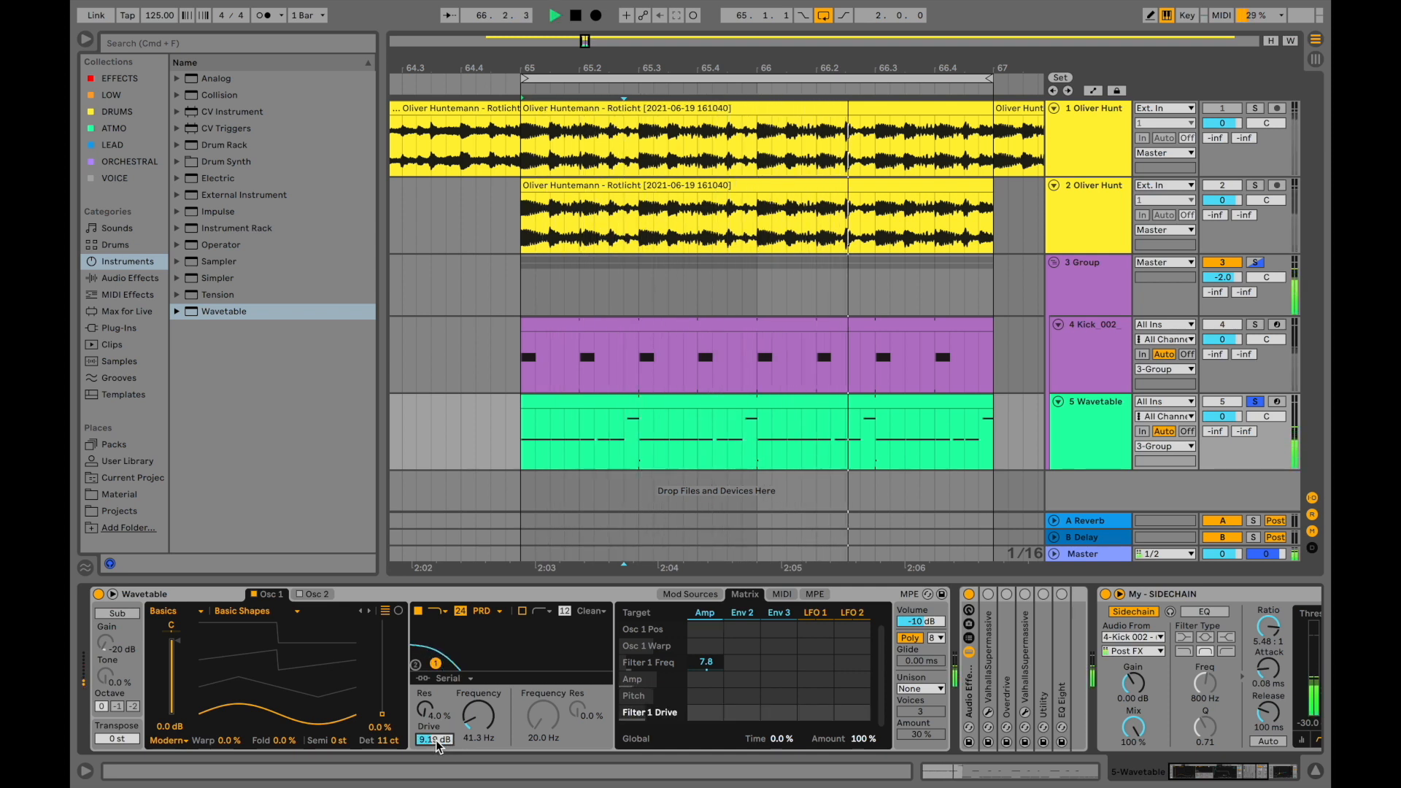
key("space")
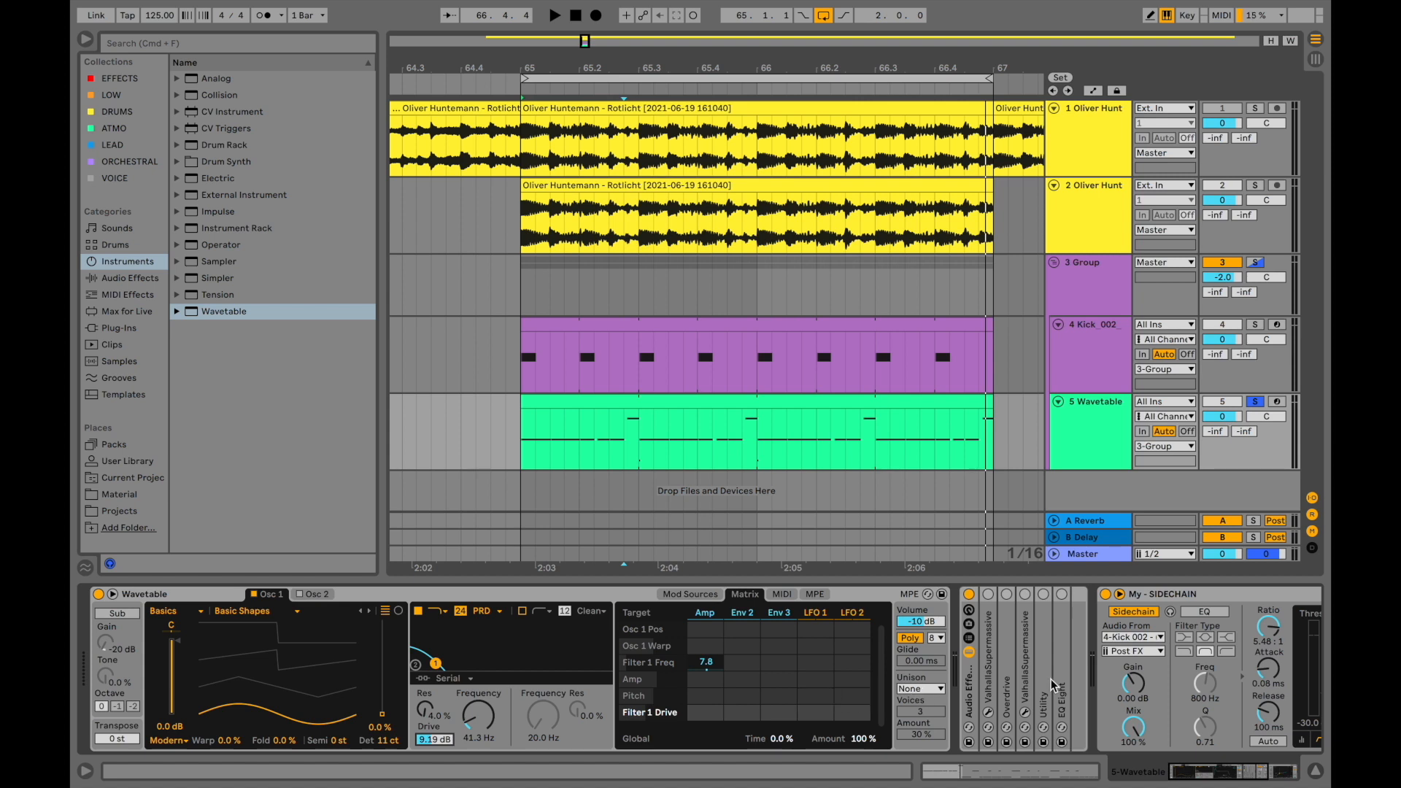
Switch off the kick's Audio Effect Rack and select the My - SIDECHAIN compressor on the Wavetable track.
left_click(1076, 367)
left_click(518, 600)
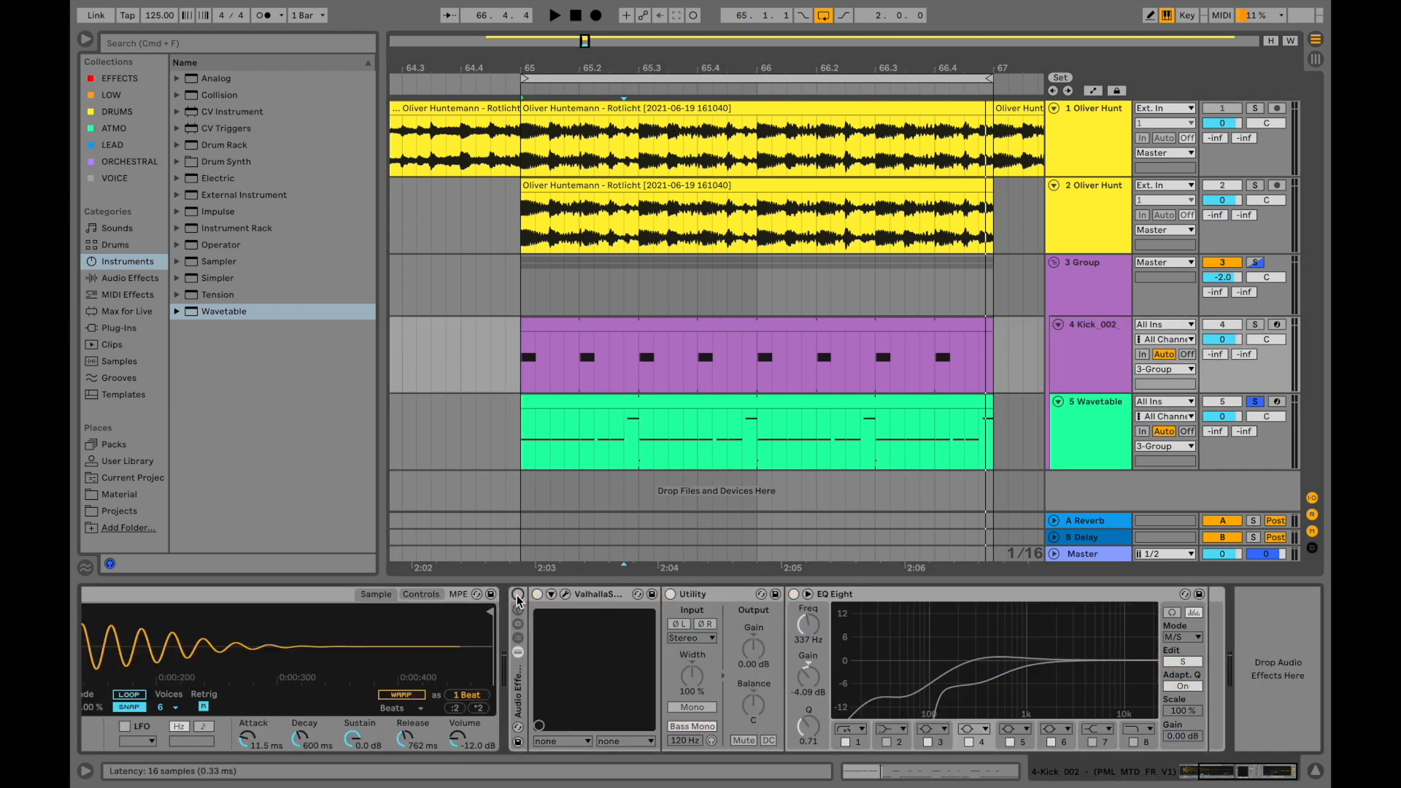
left_click(1083, 406)
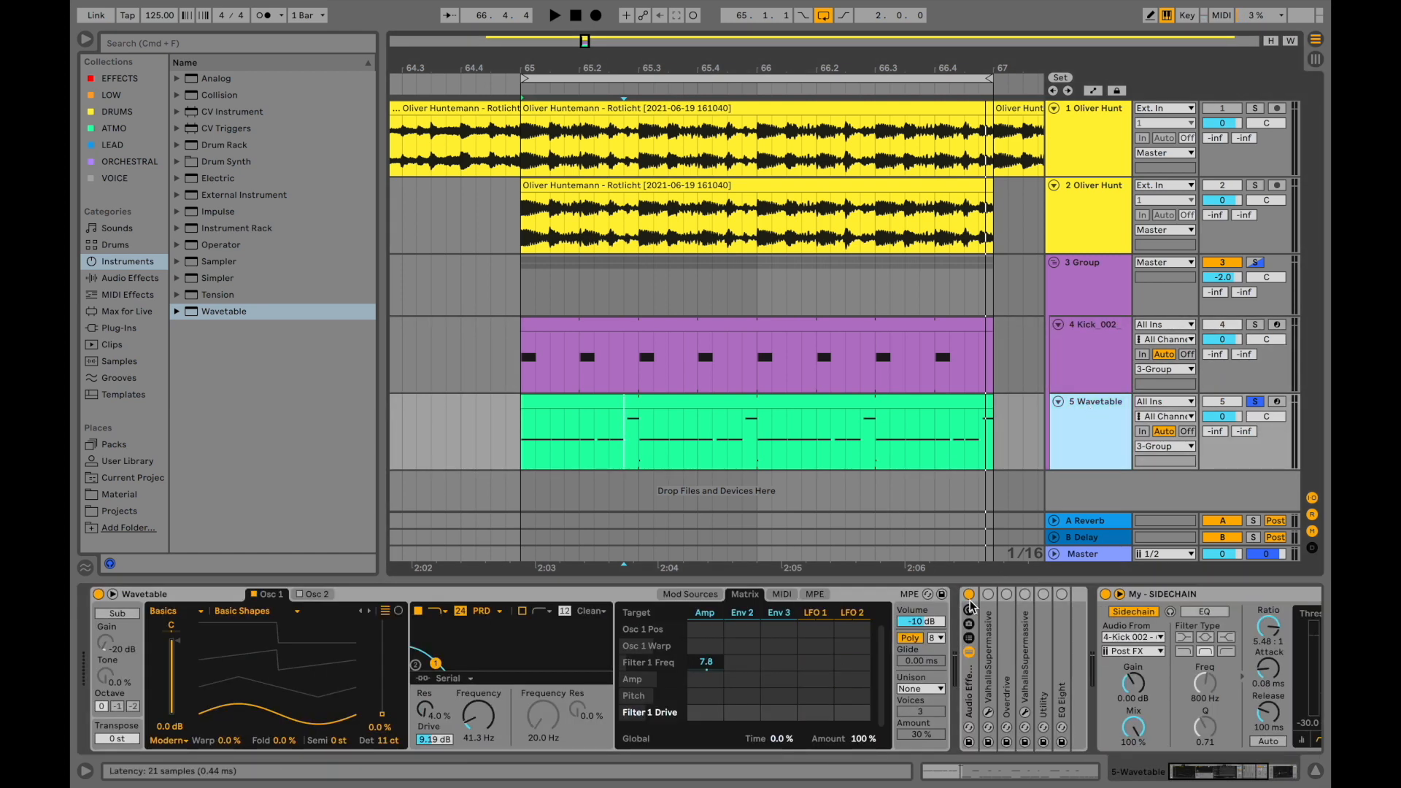
scroll(970, 609, "right", 5)
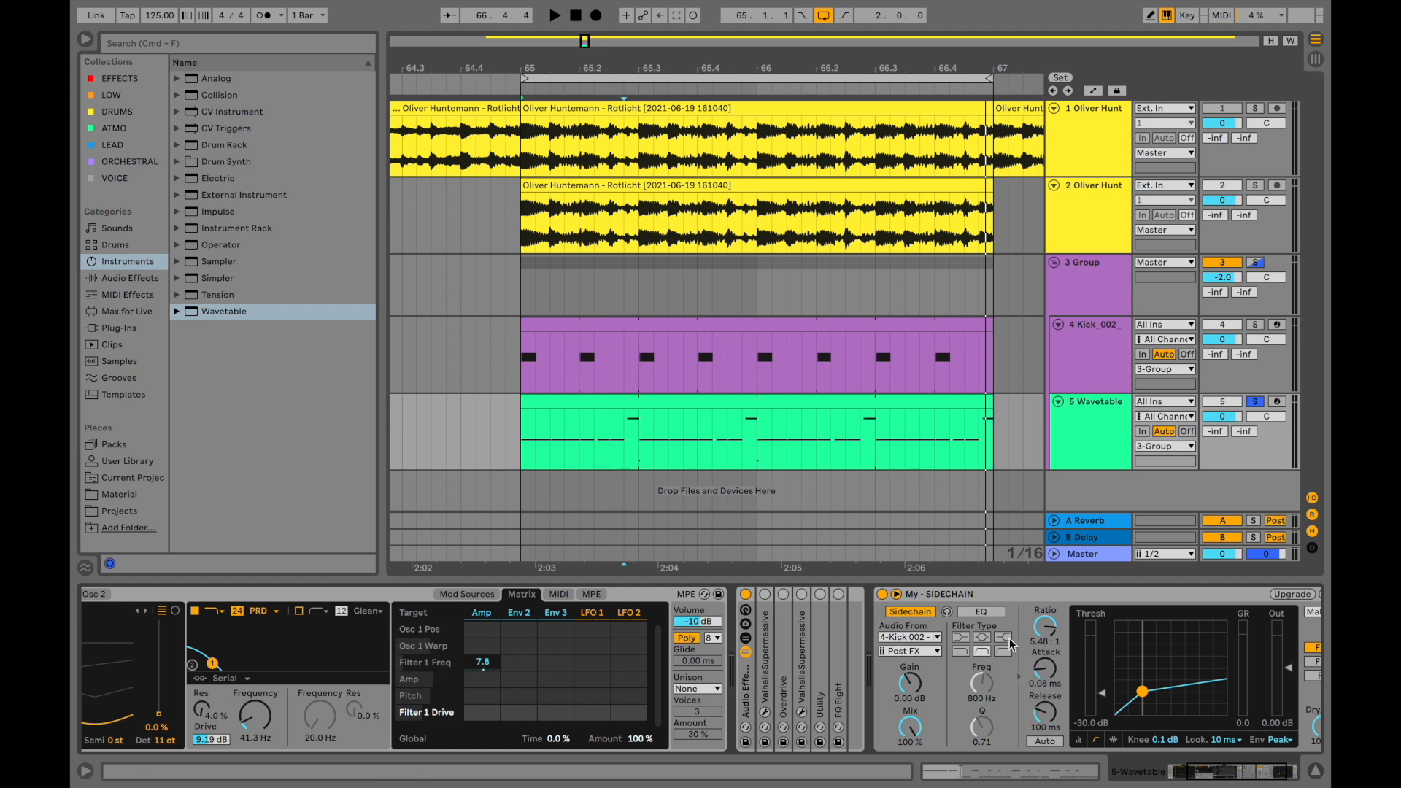
left_click(902, 628)
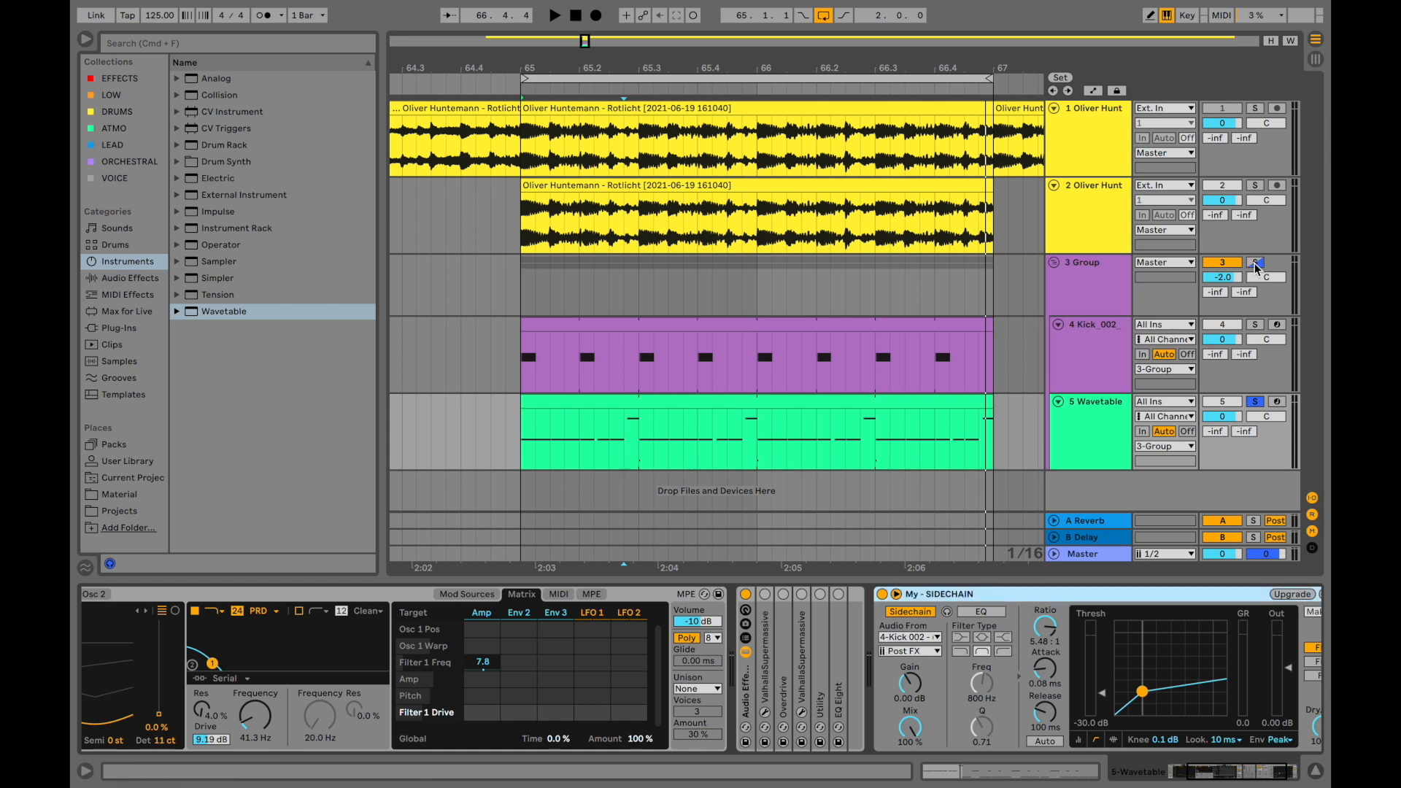
End the Wavetable solo and compare the full kick and bass mix with the soloed reference track.
left_click(1255, 402)
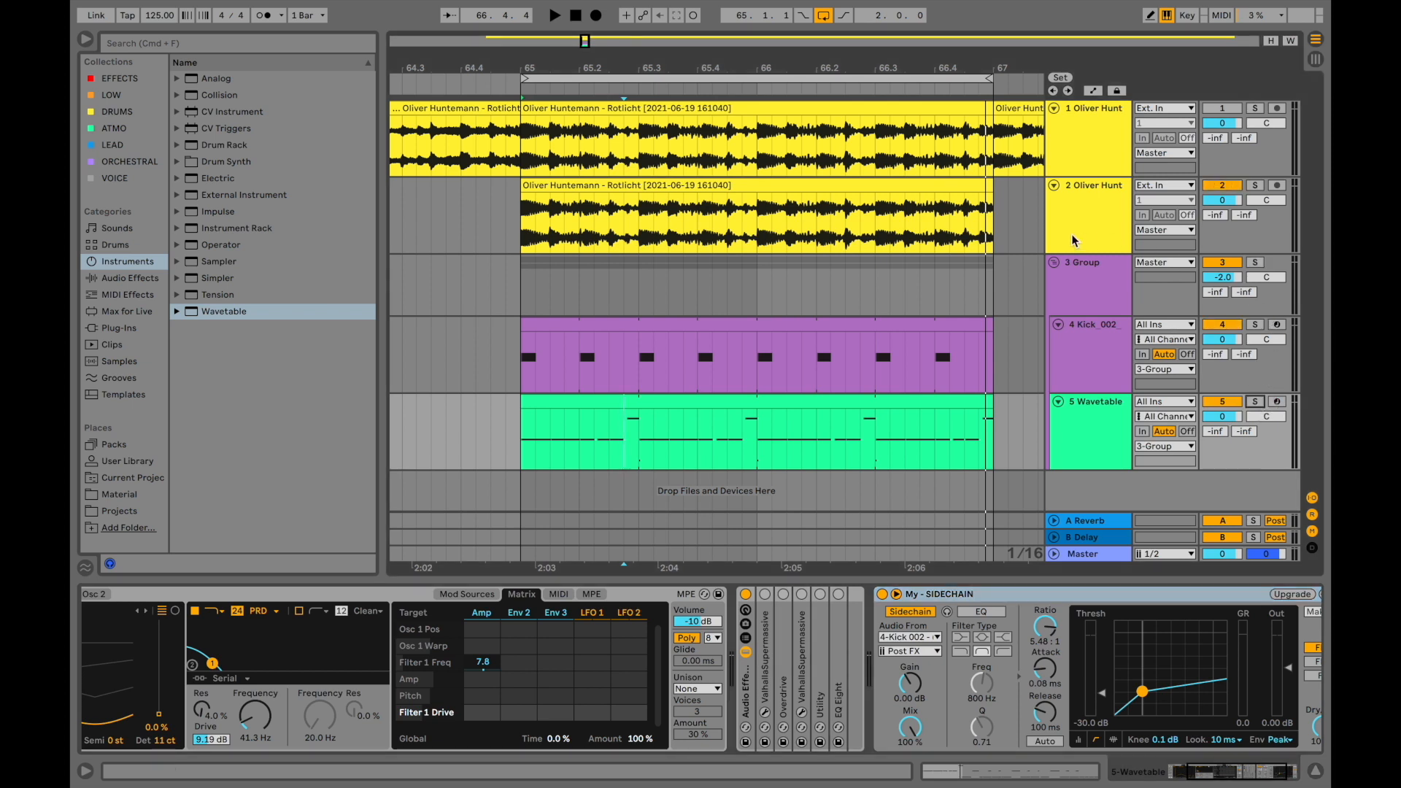
left_click(1255, 109)
key("space")
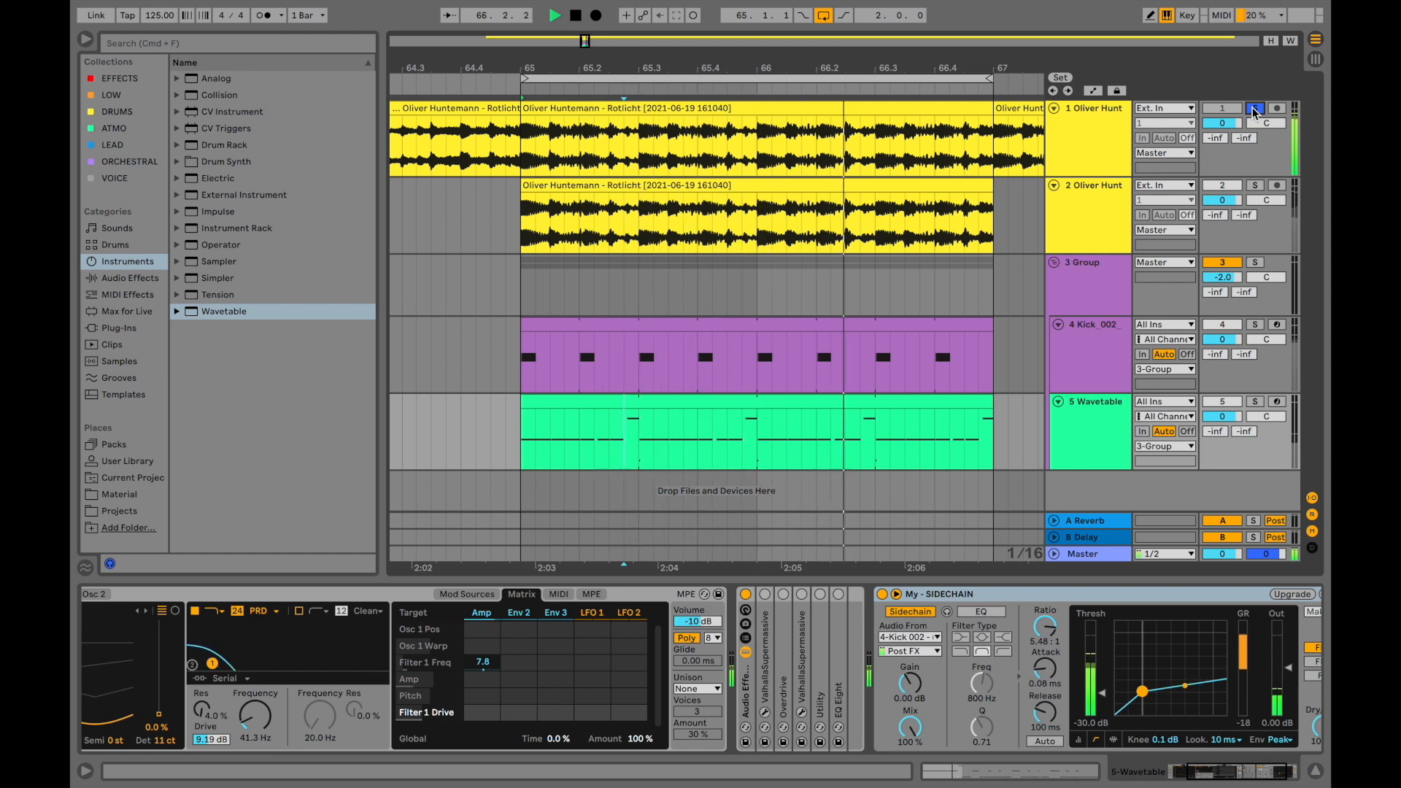
left_click(1255, 108)
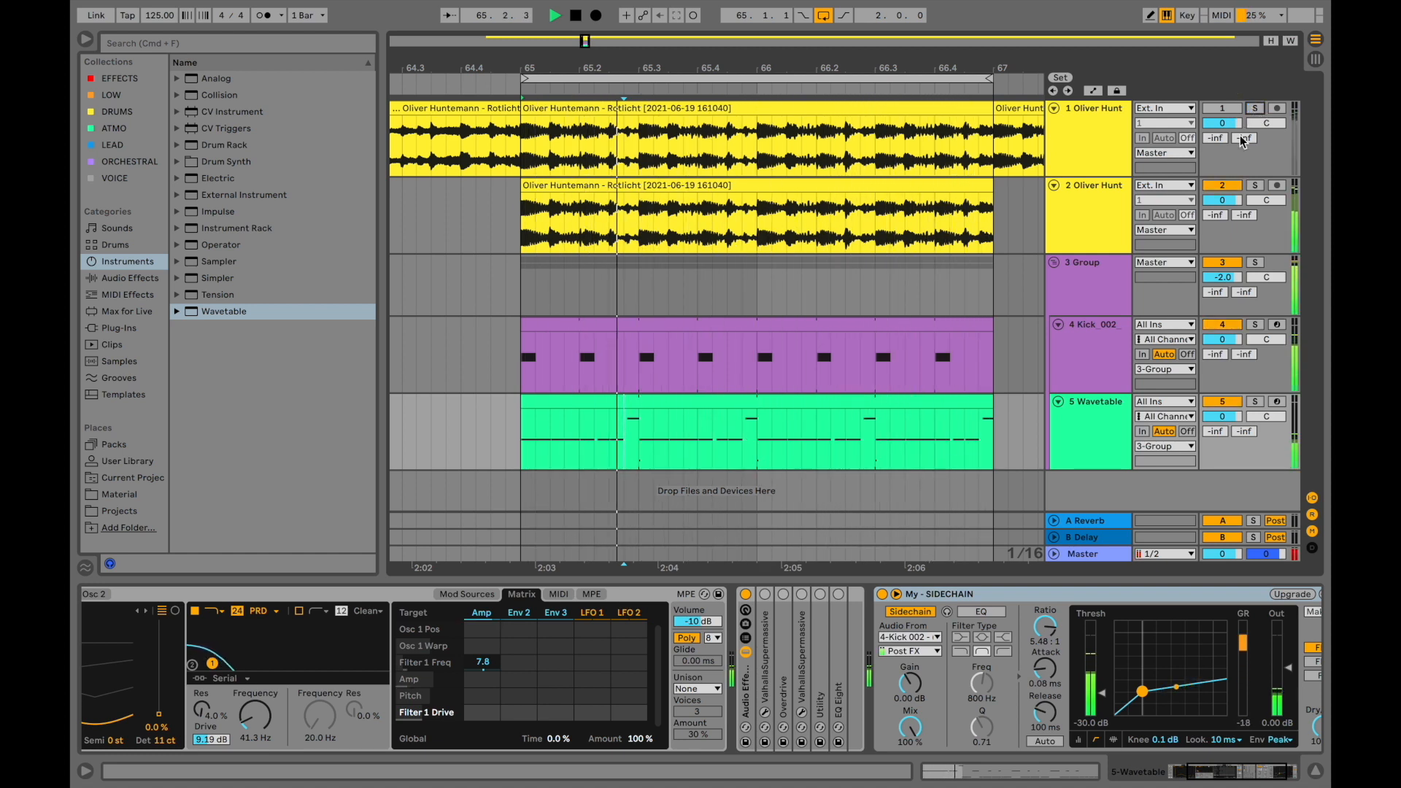
Switch the kick's Audio Effect Rack back on and compare the mix with the soloed reference again.
left_click(1091, 357)
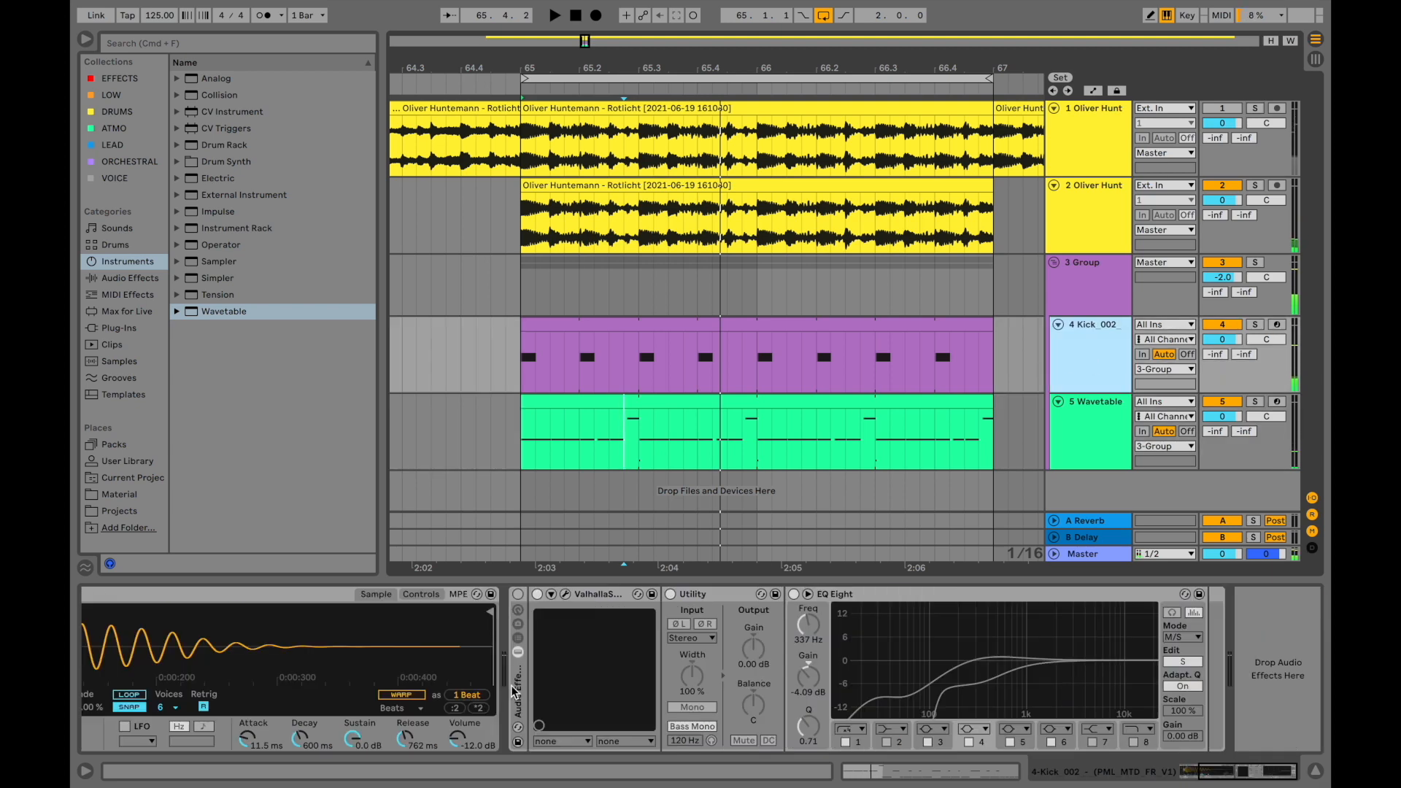
key("space")
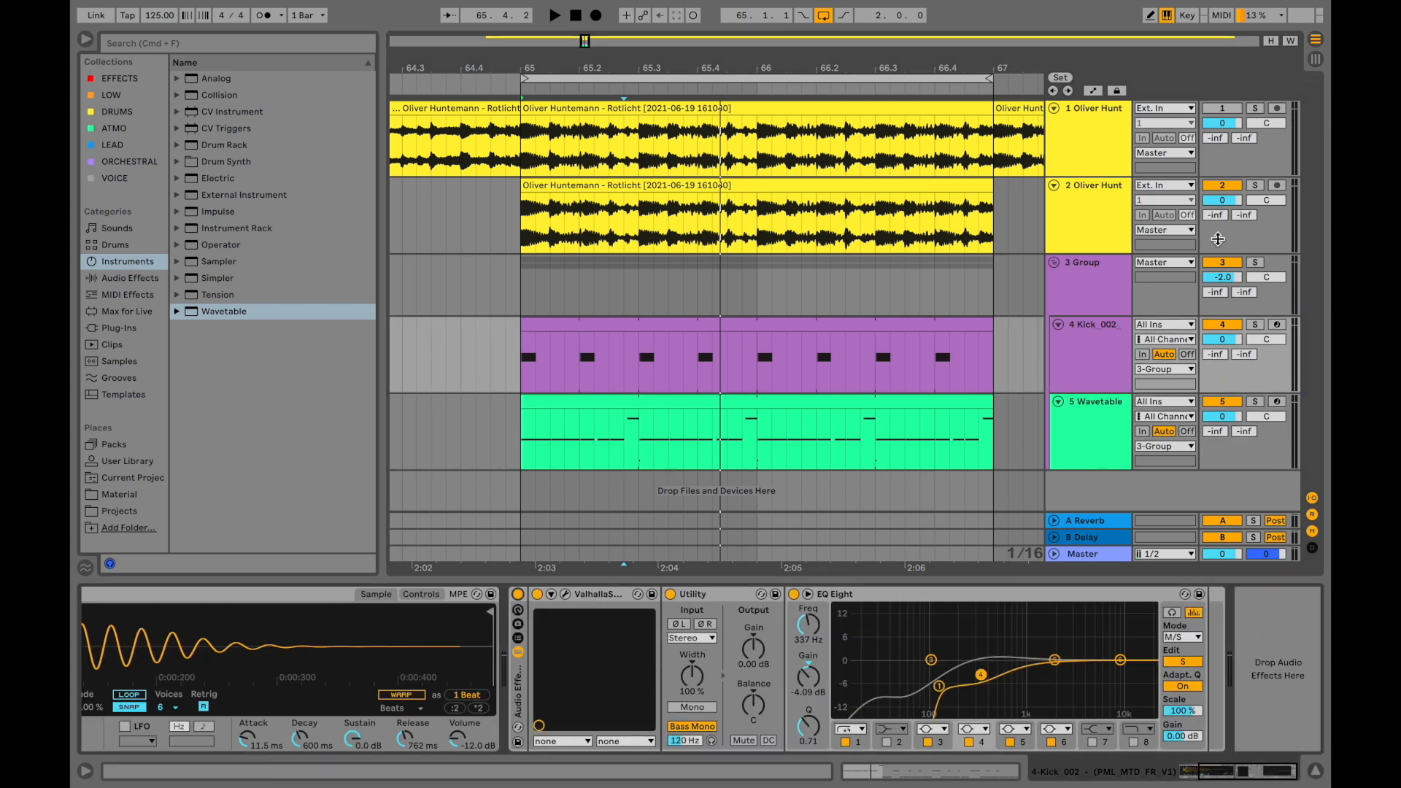
key("space")
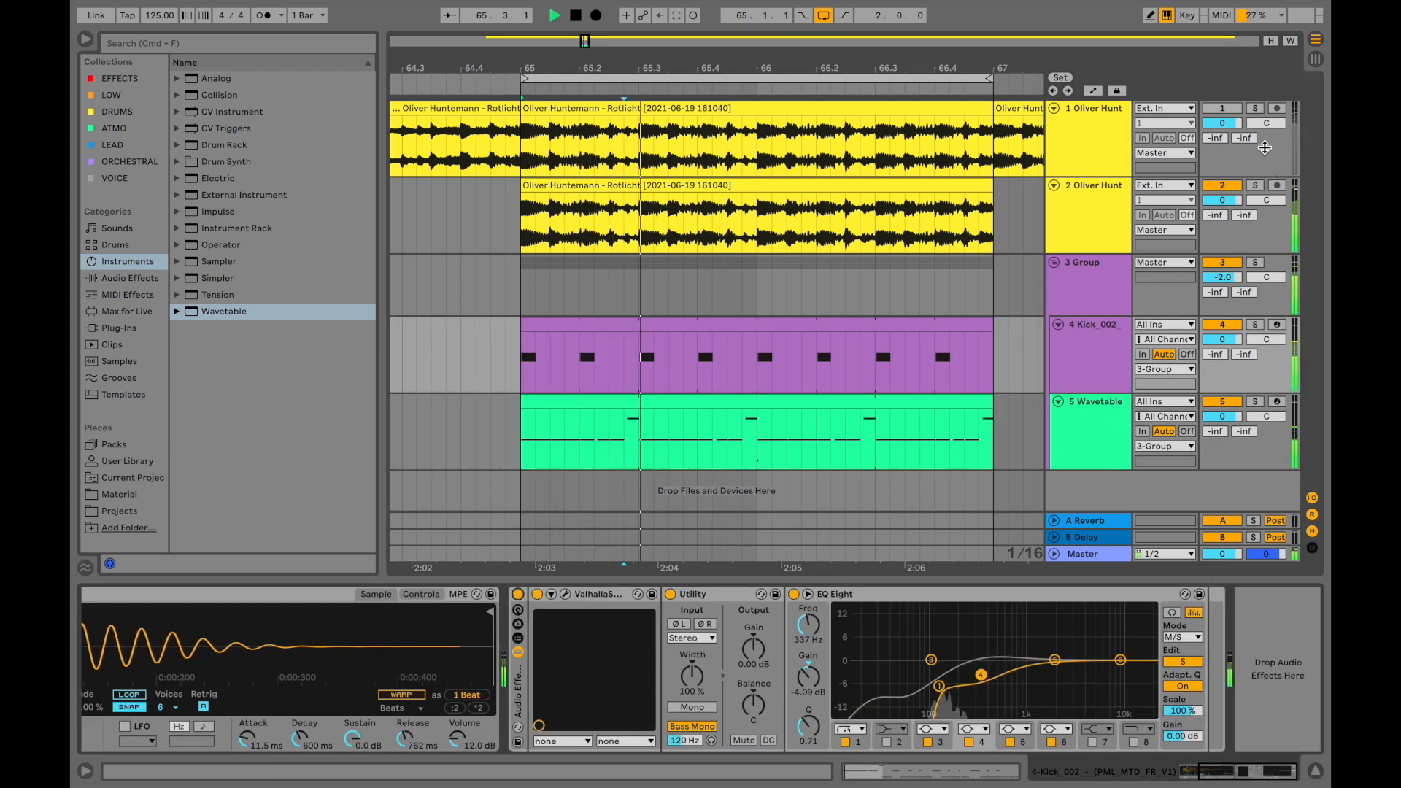
left_click(1256, 110)
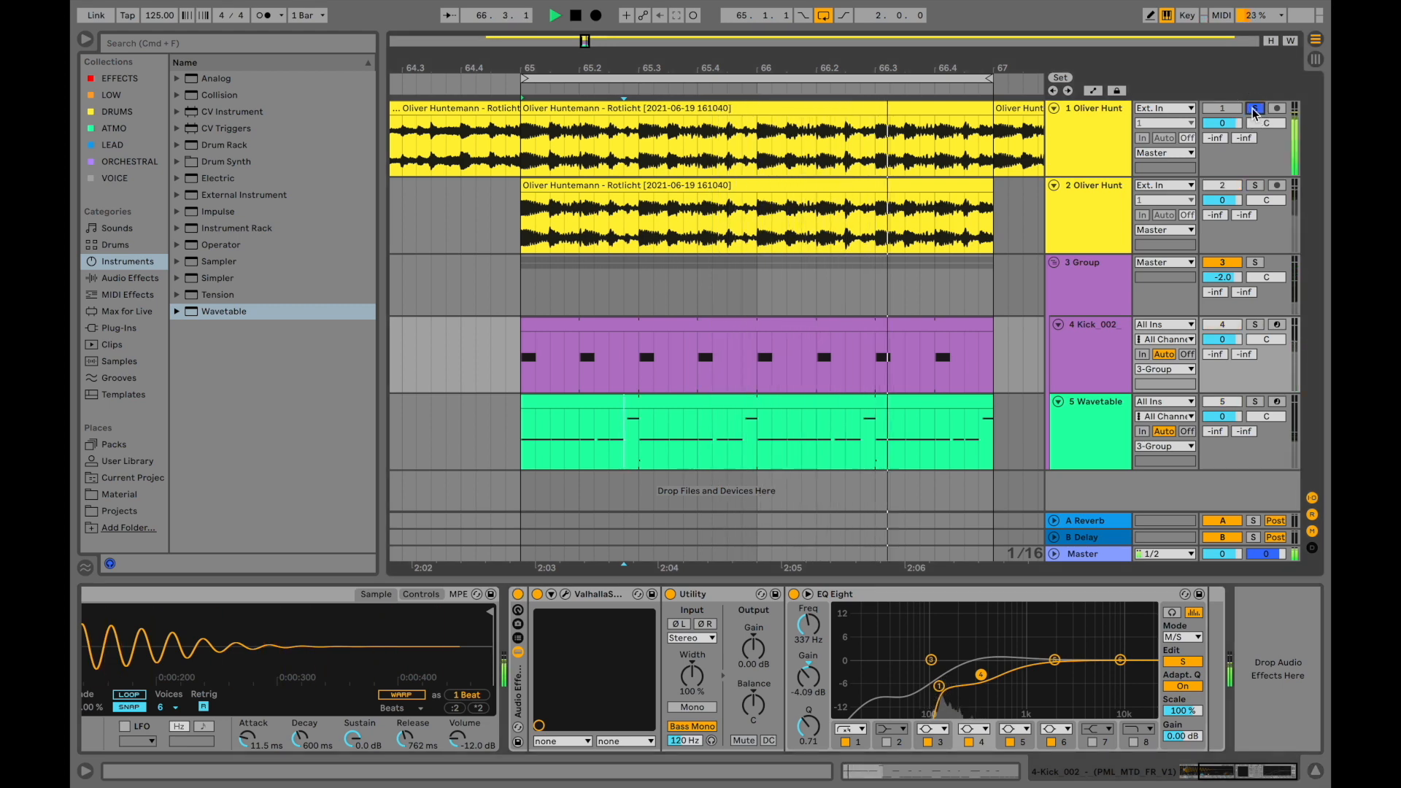
left_click(1253, 110)
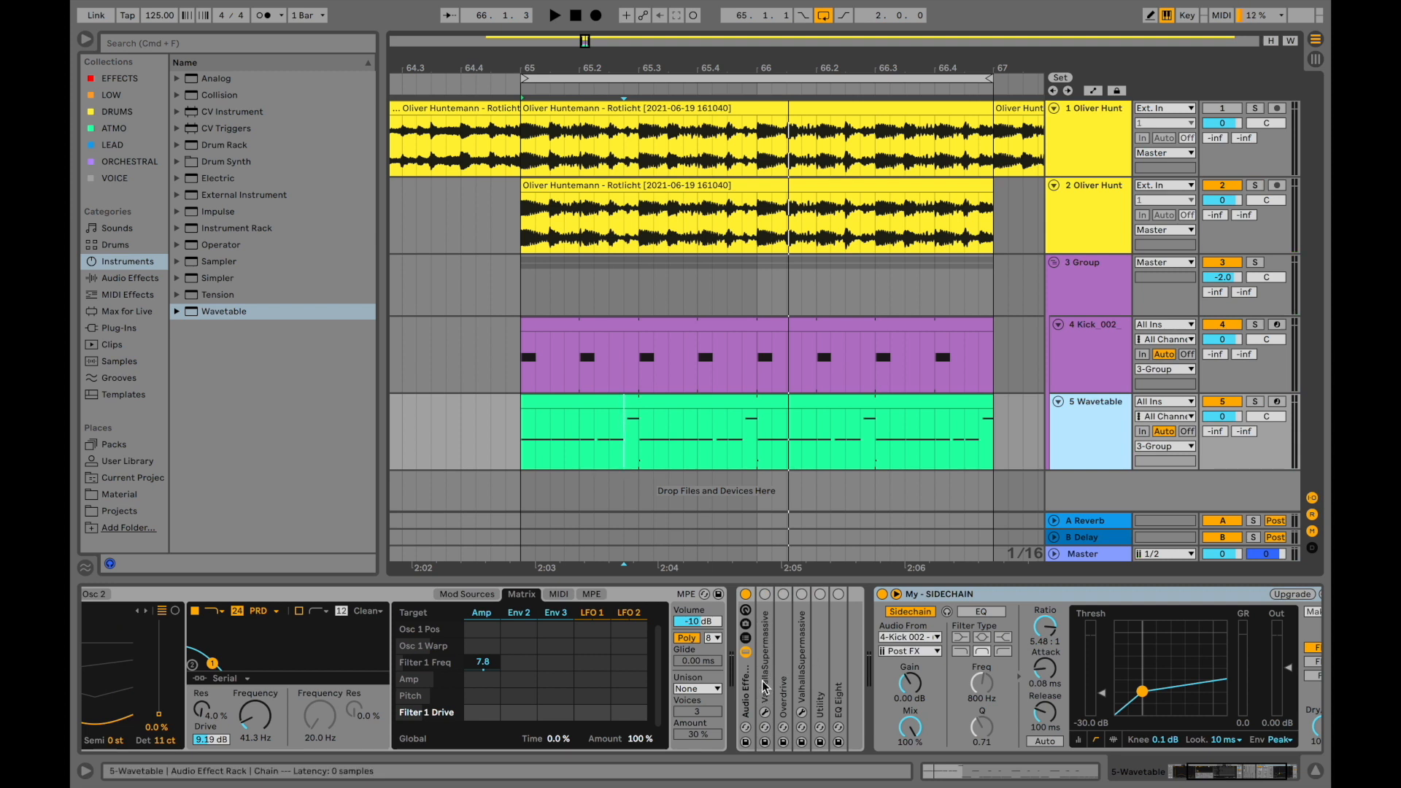
Unfold the first ValhallaSupermassive in the Wavetable track's effect rack, switch it on and show its settings.
scroll(759, 684, "right", 2)
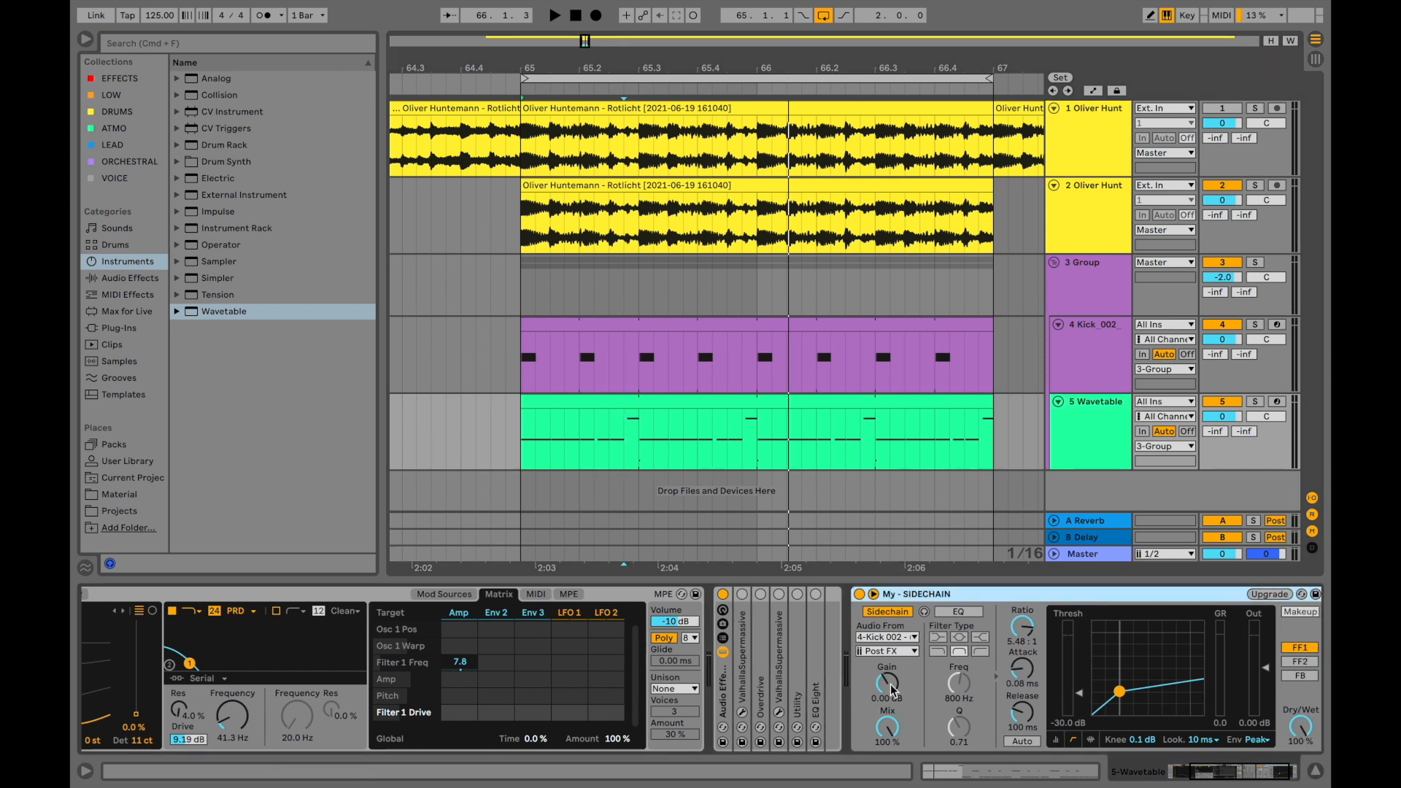
double_click(745, 679)
left_click(742, 594)
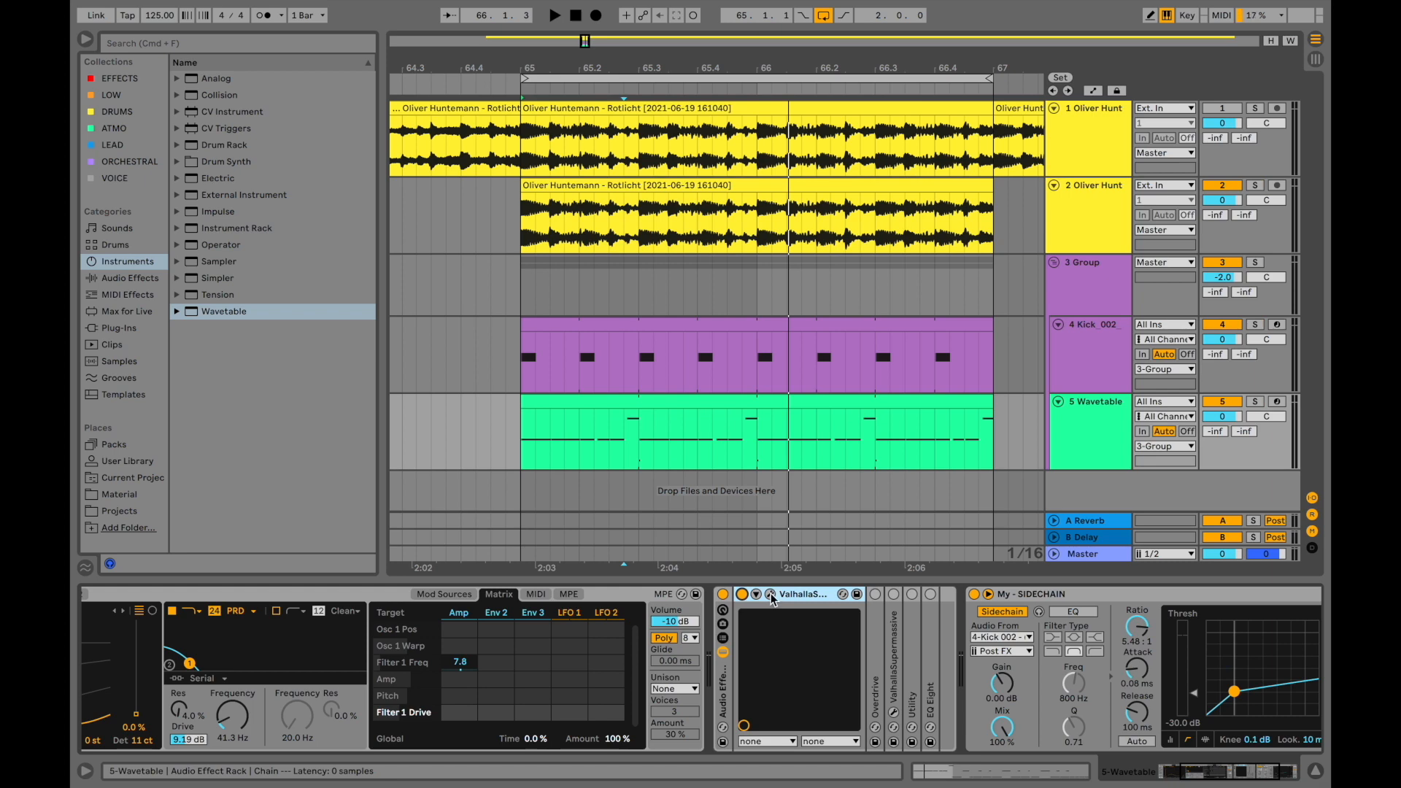
left_click(770, 595)
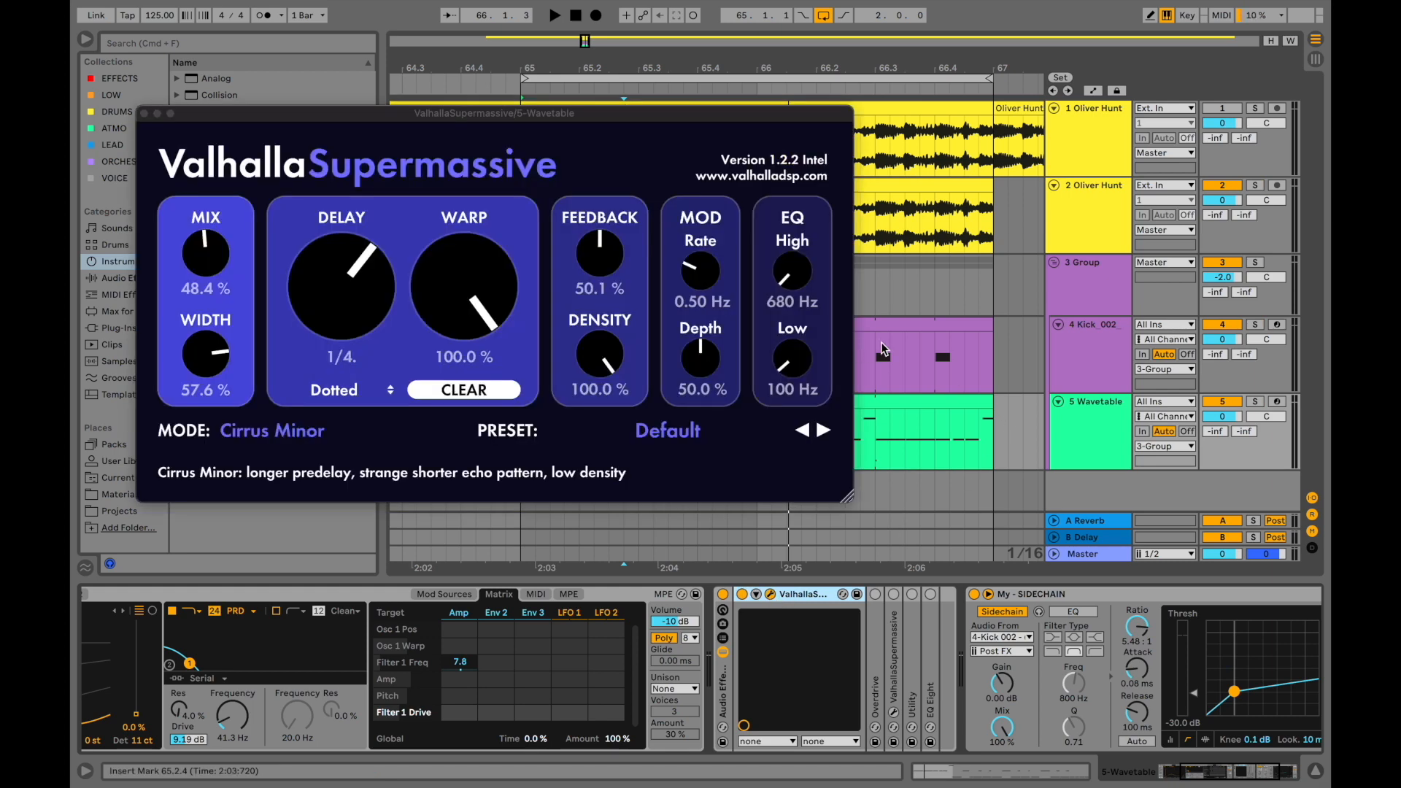
Solo the first reference track and listen to its bass ambience, then end the solo.
left_click(1091, 127)
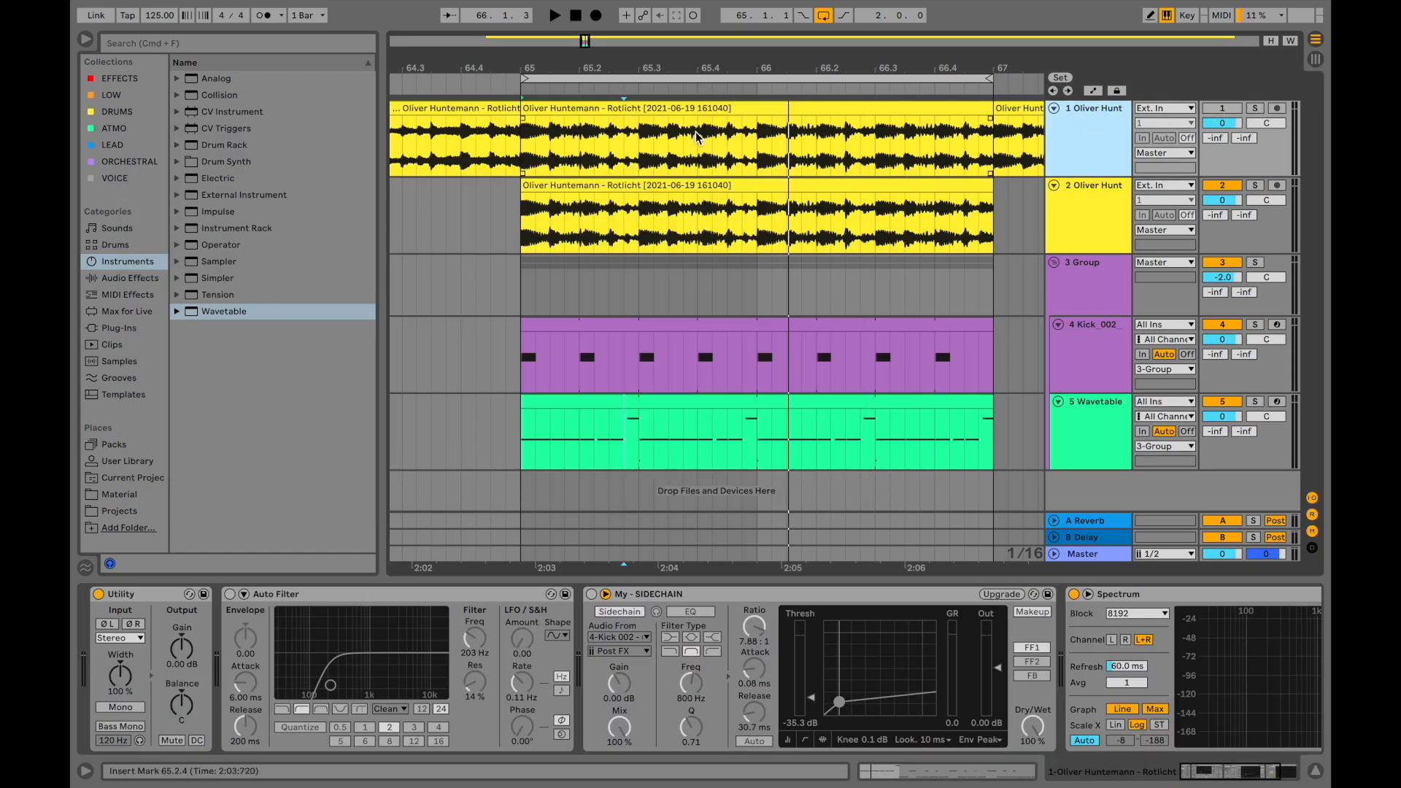
left_click(1255, 110)
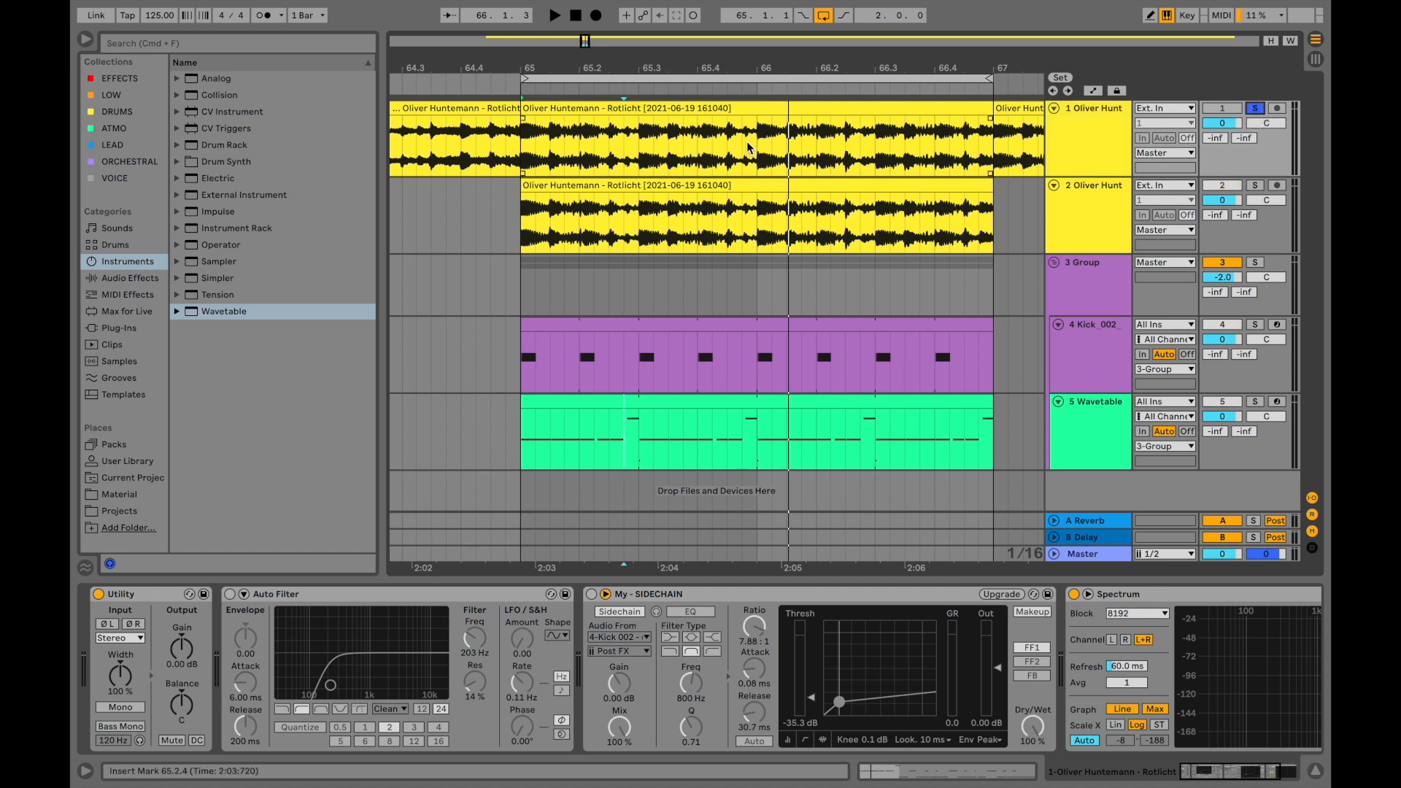
key("space")
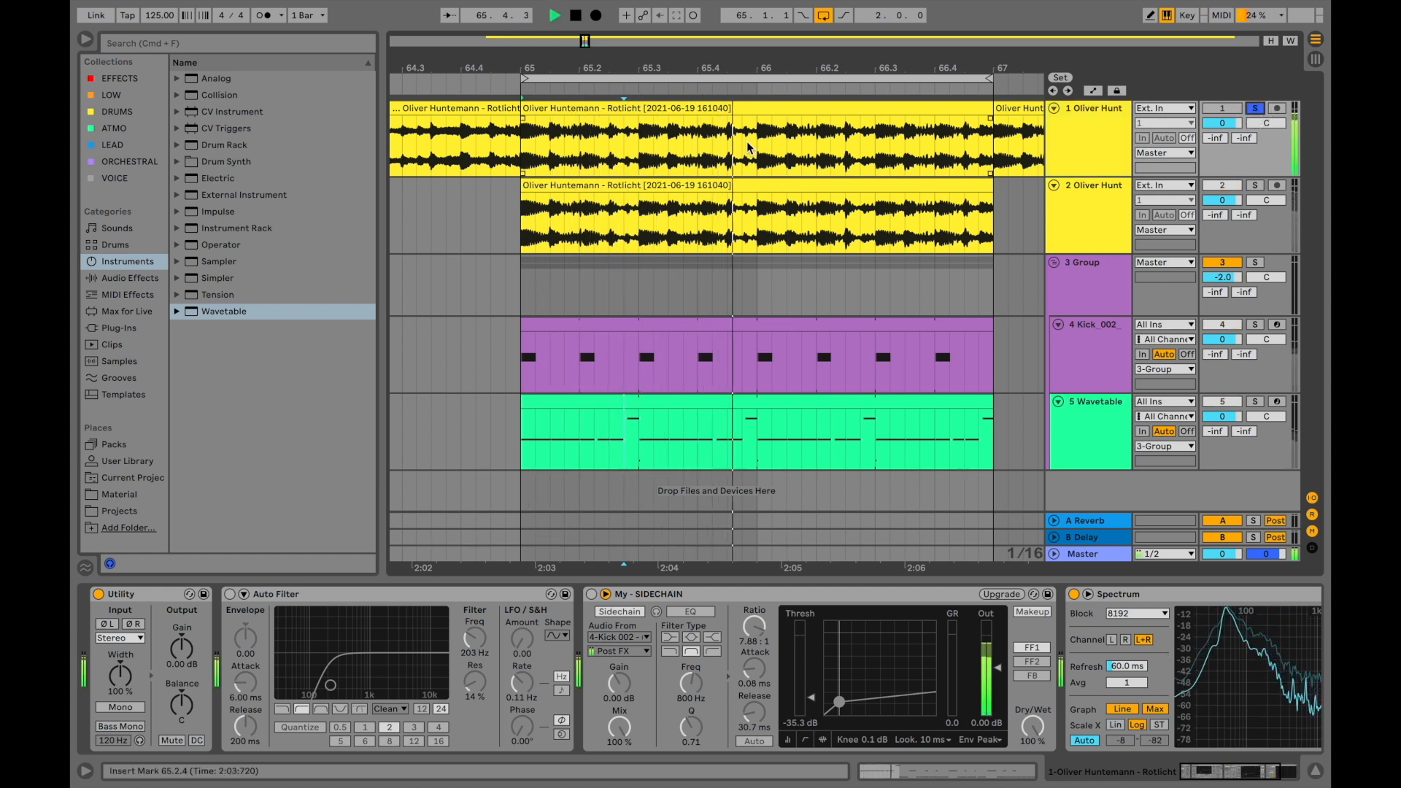
left_click(1254, 109)
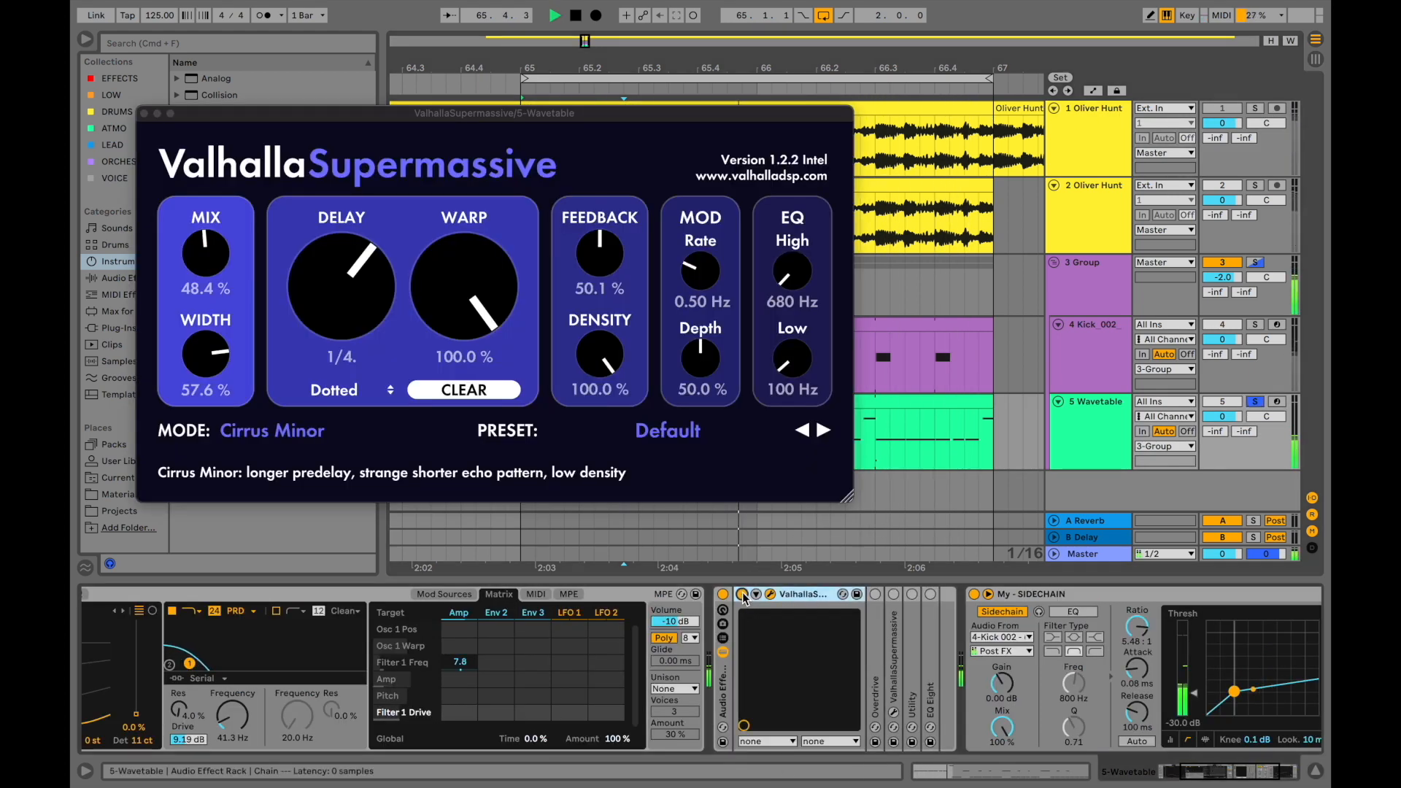
Try the first ValhallaSupermassive's Mix at 100.0 % while the bass plays, and return it to 48.4 %.
key("space")
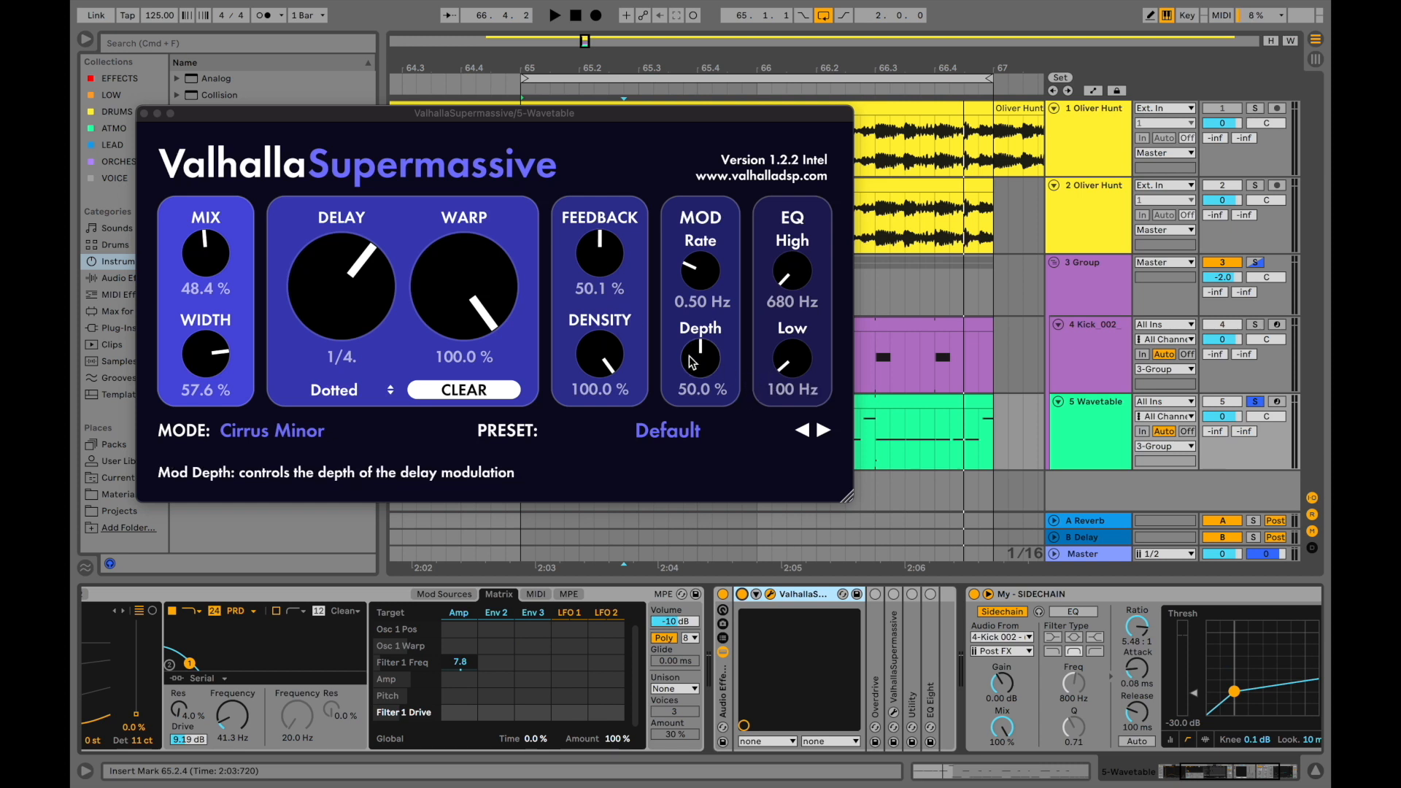
key("space")
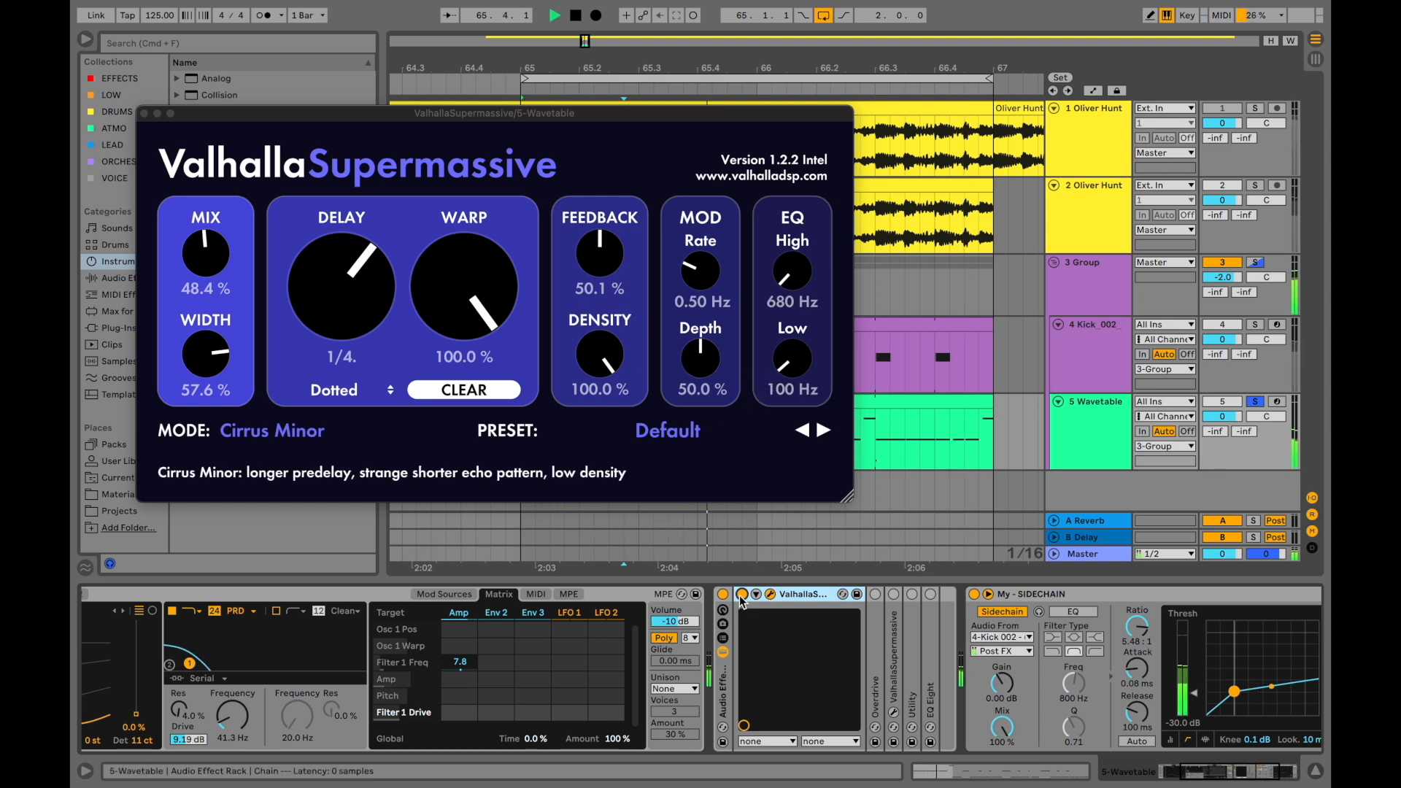
left_click_drag(214, 267, 214, 186)
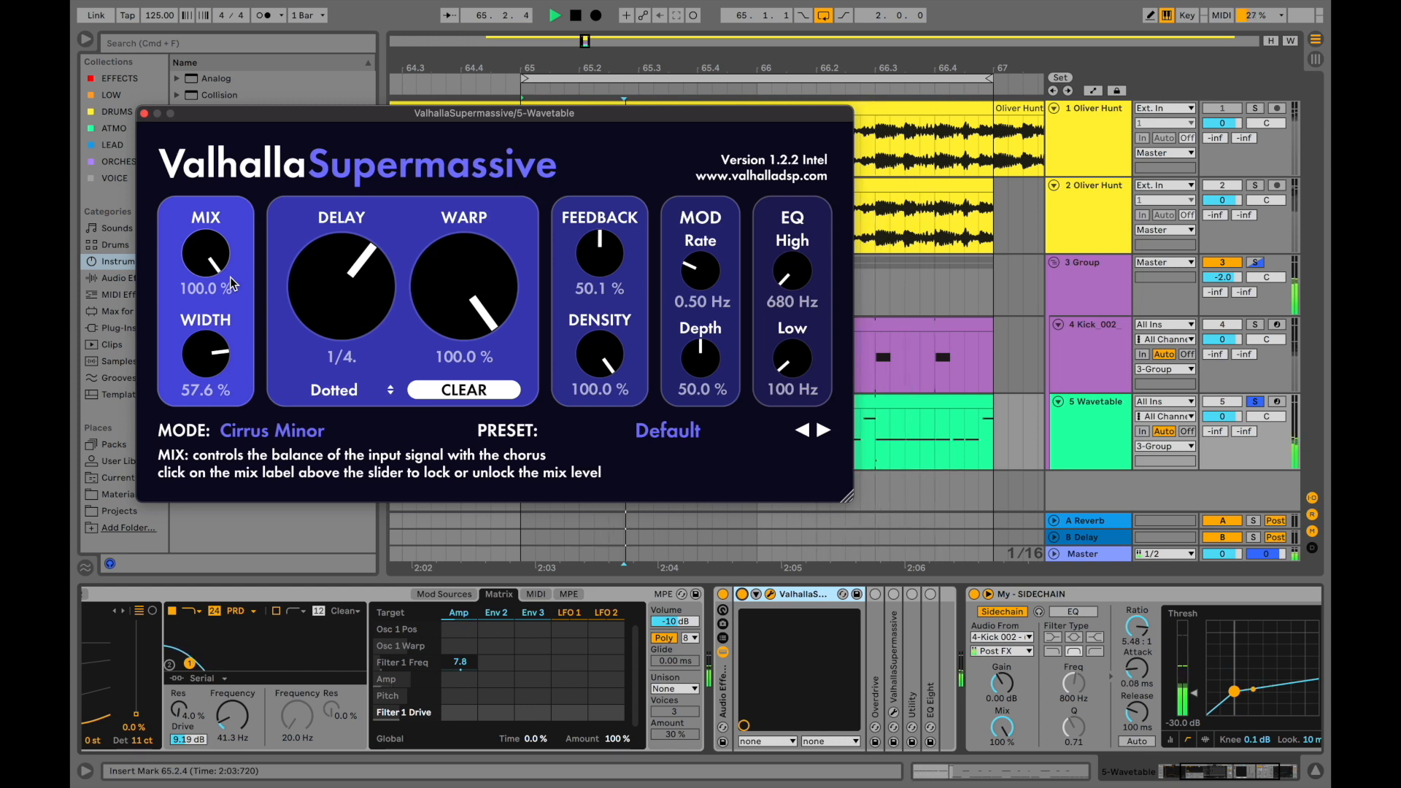
scroll(231, 277, "down", 5)
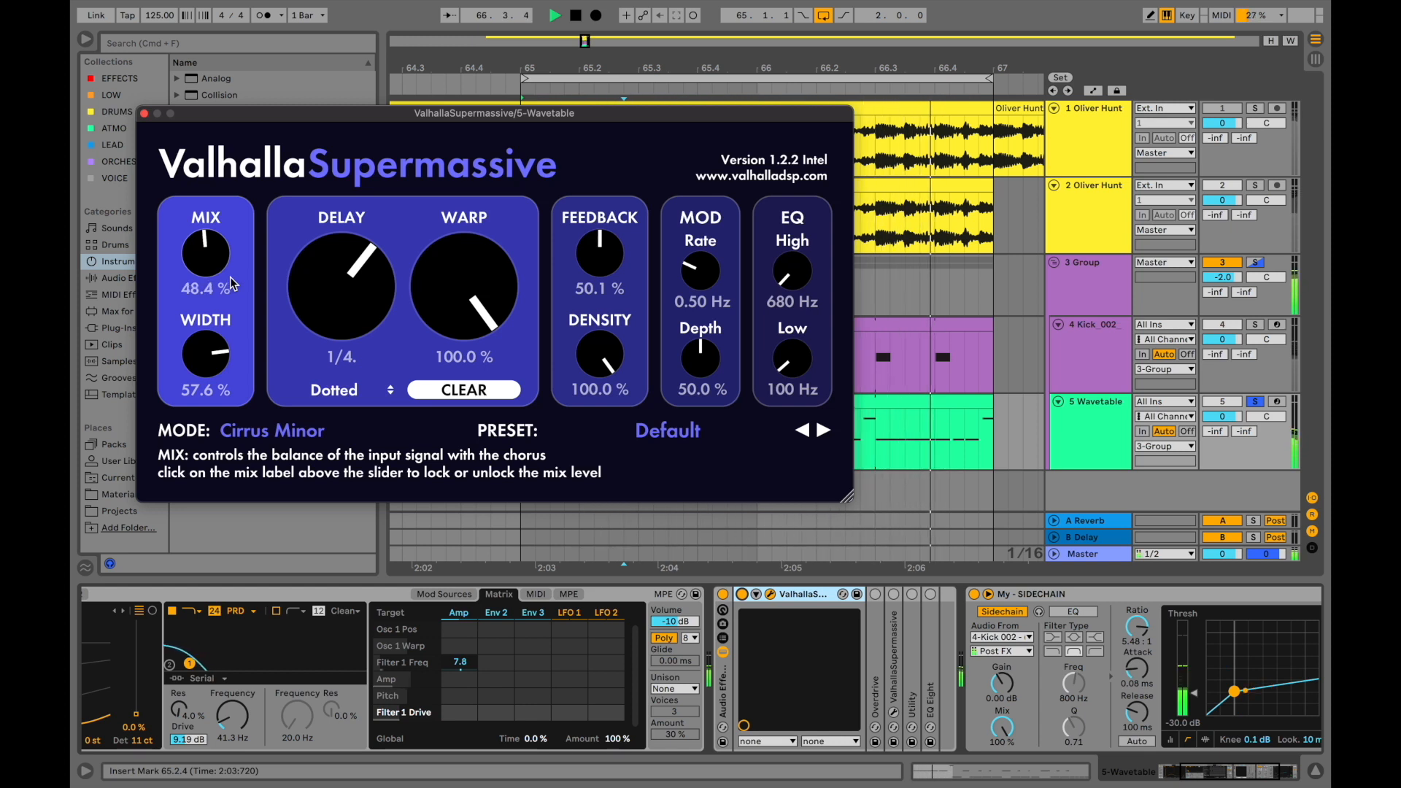
Unfold and switch on Overdrive and the second ValhallaSupermassive in the Wavetable rack, and show the latter's settings.
double_click(876, 690)
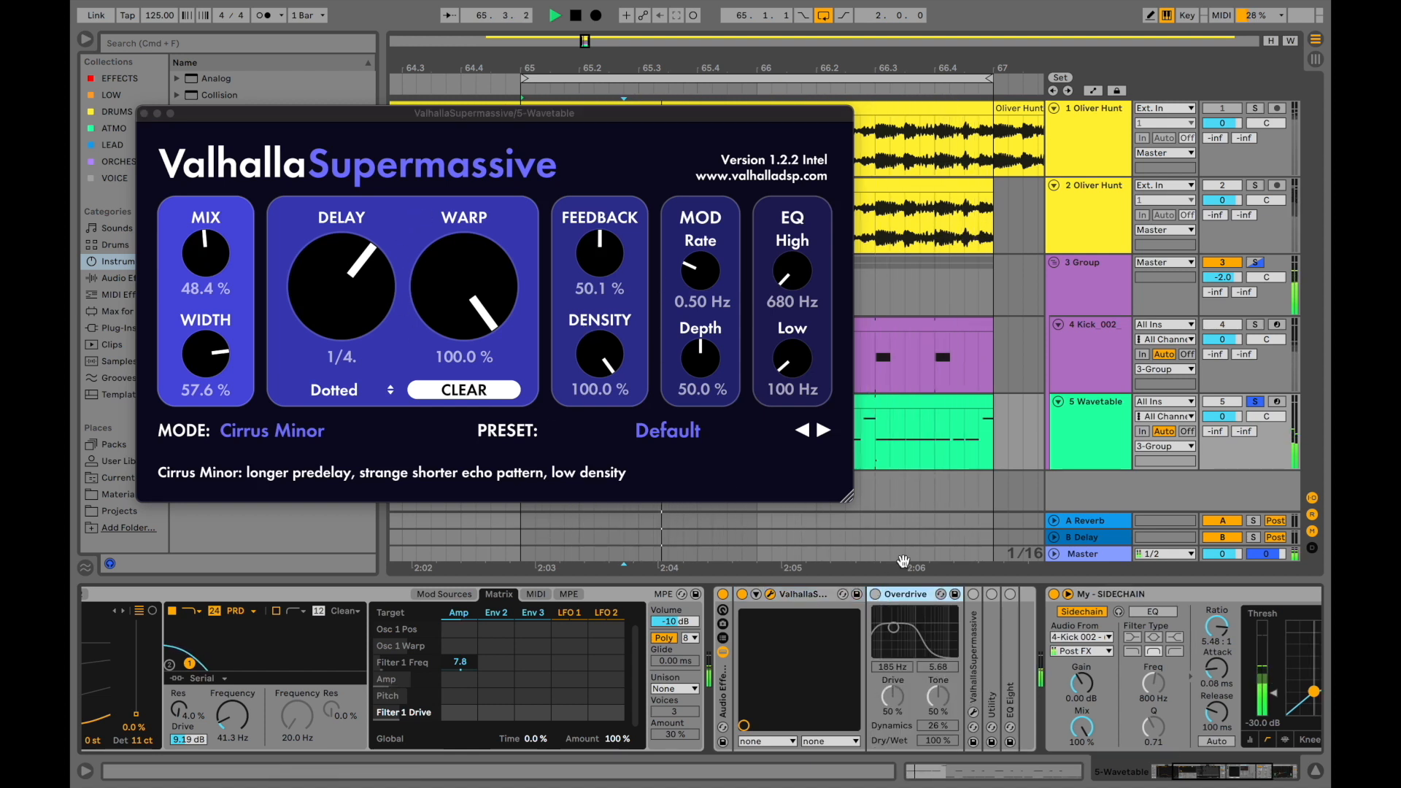
left_click(875, 594)
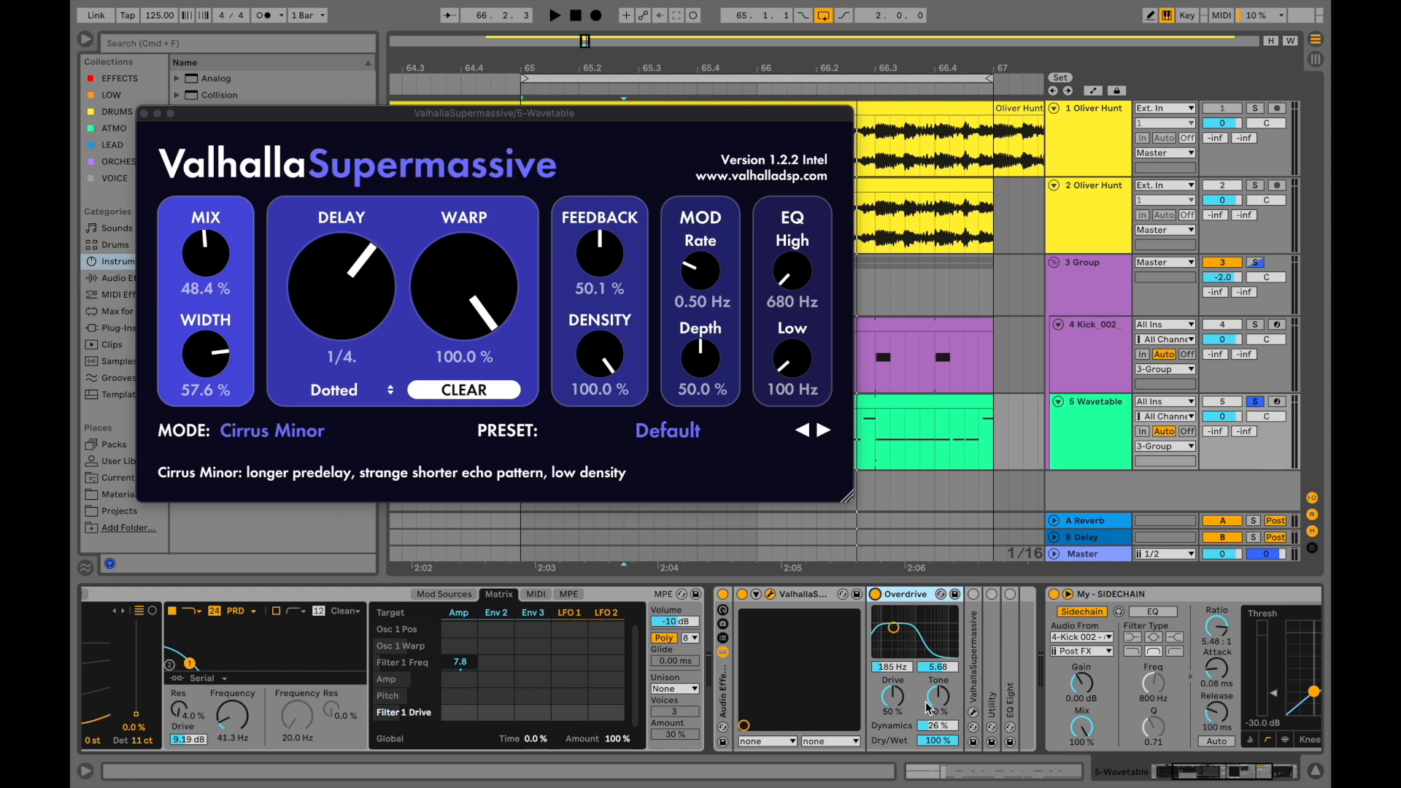
scroll(927, 706, "right", 5)
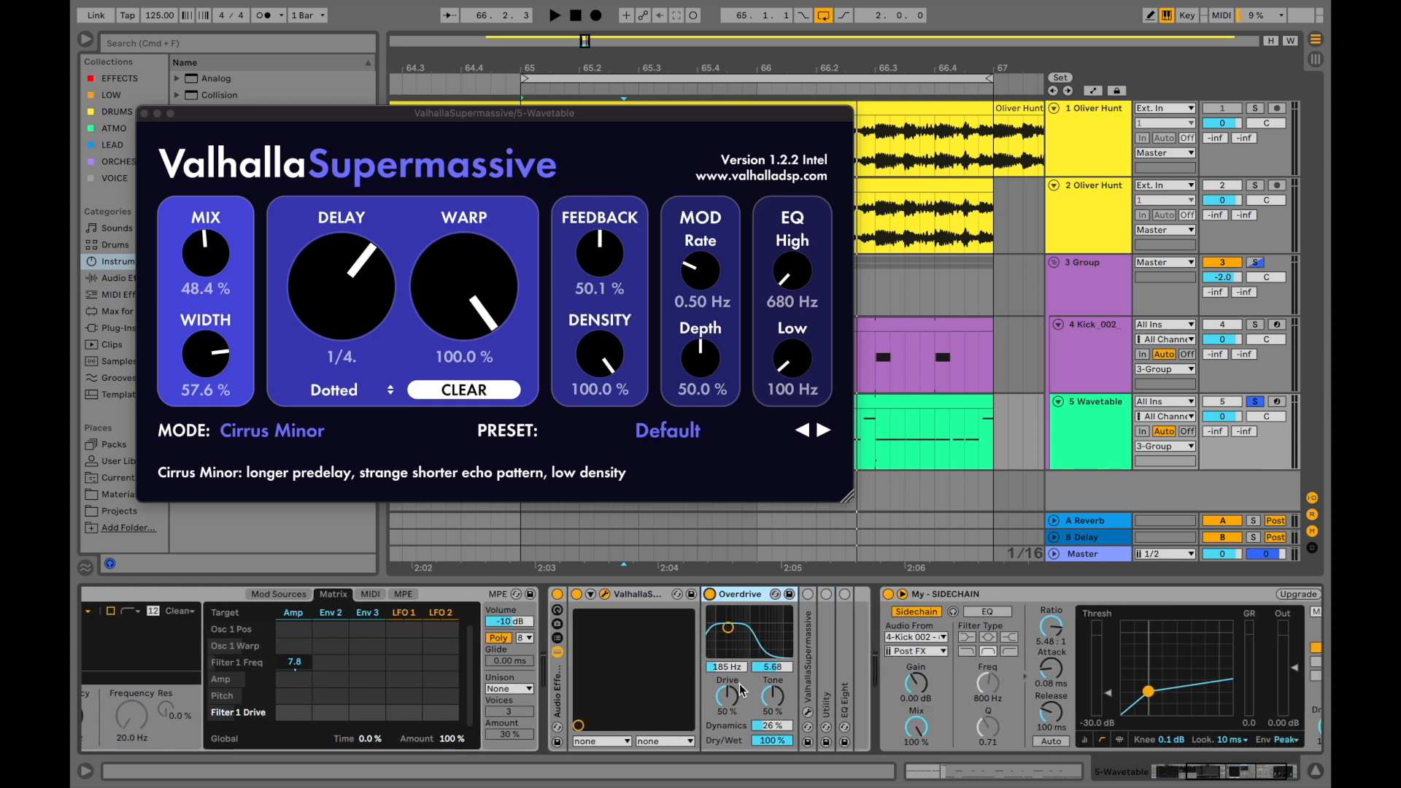
double_click(811, 676)
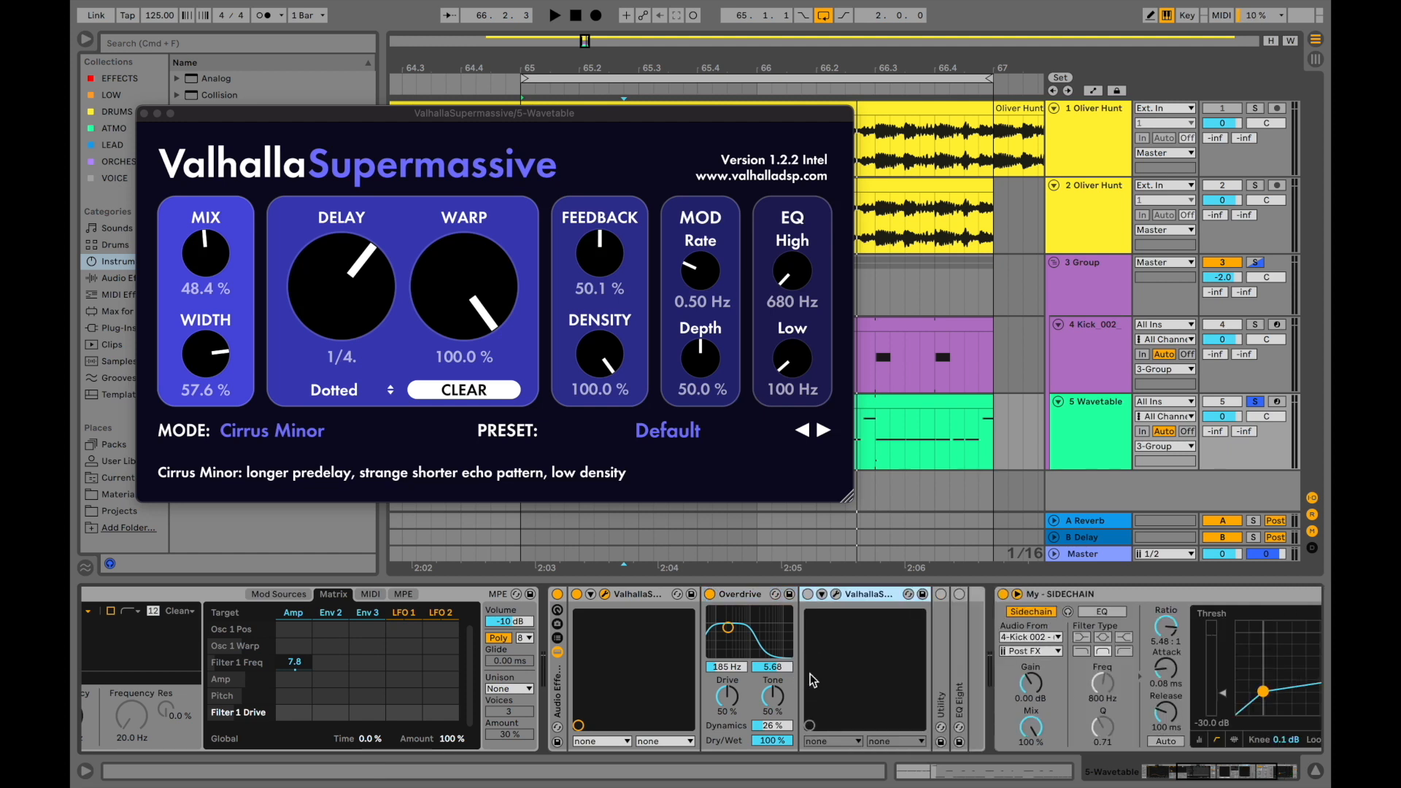
left_click(808, 595)
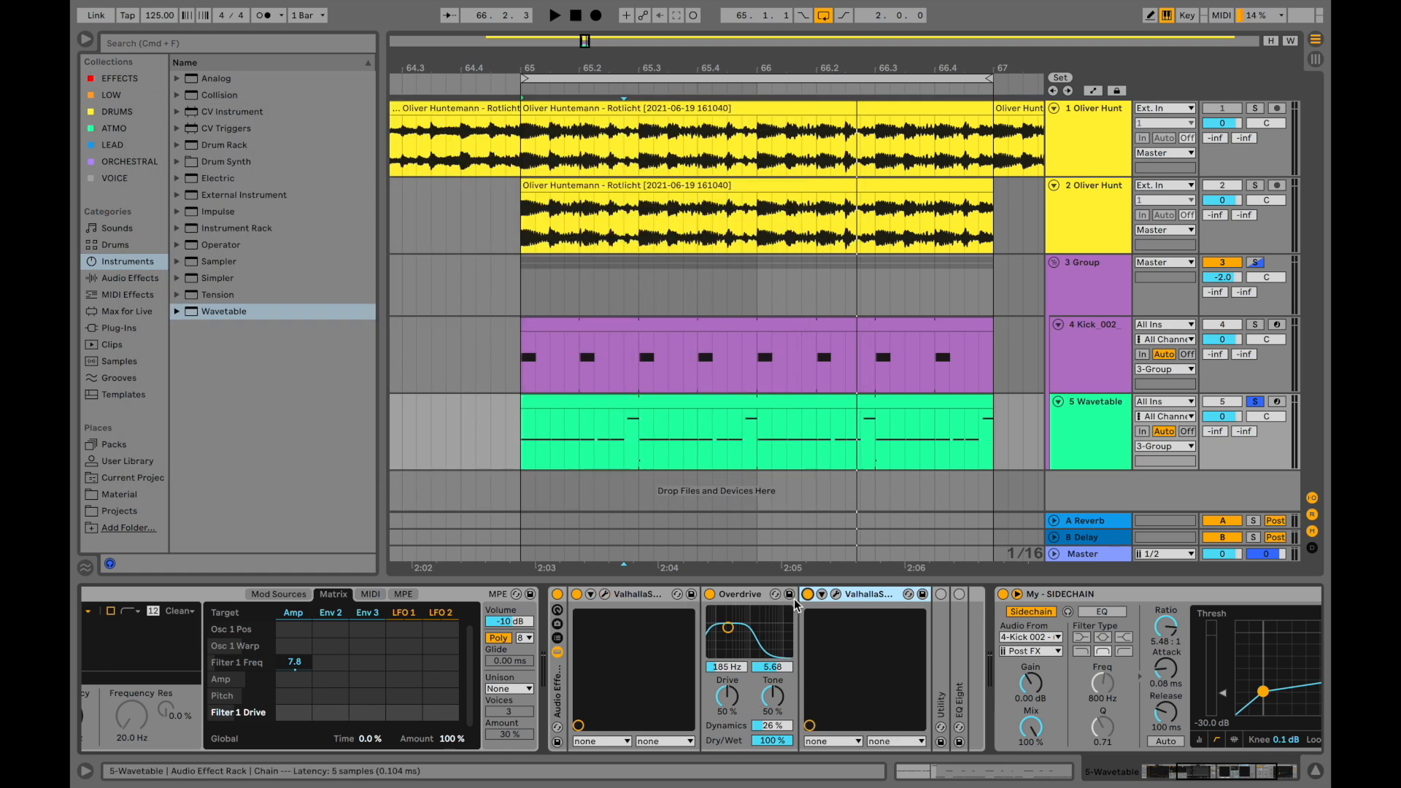
left_click(836, 594)
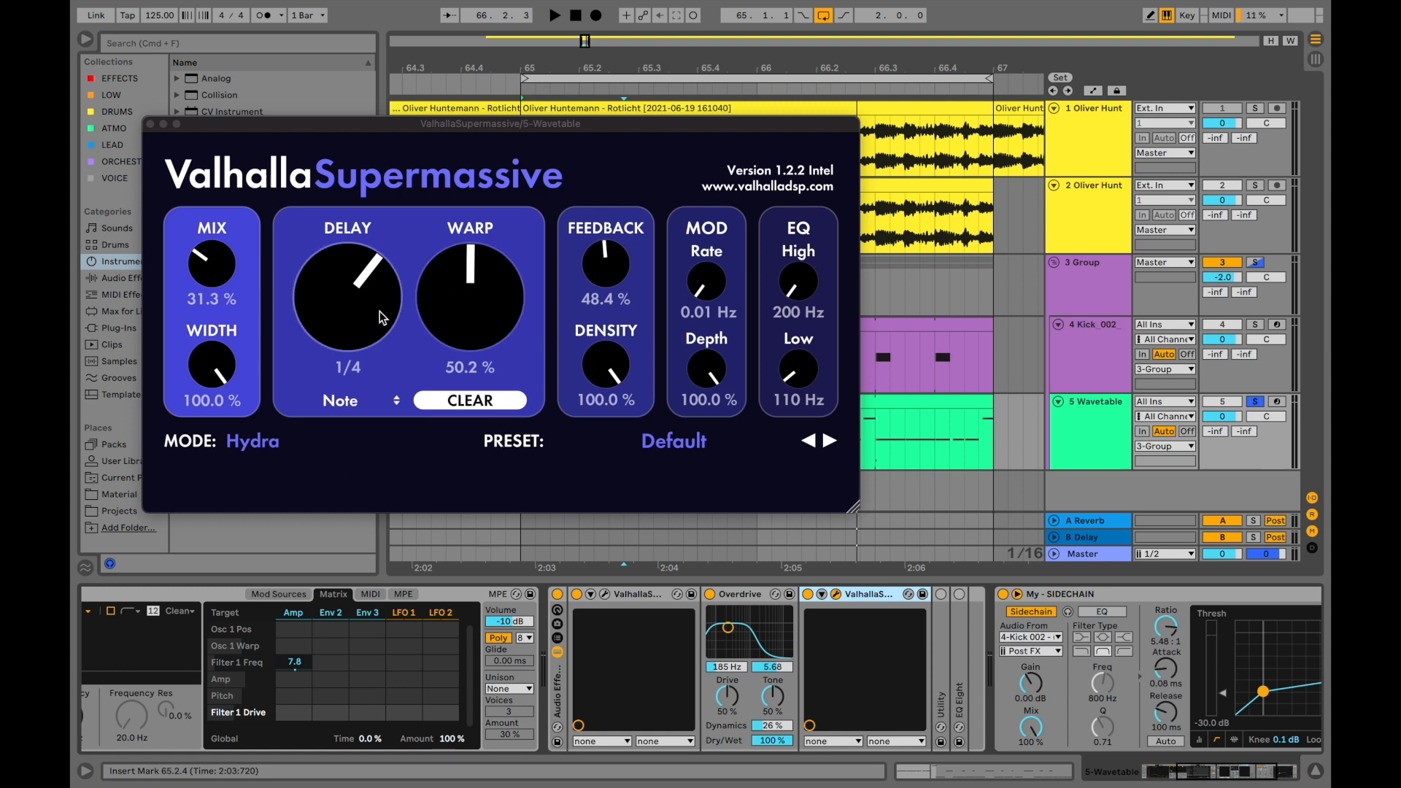
Try the second ValhallaSupermassive's Mix at 100.0 % while the bass plays, and undo the change.
key("space")
left_click_drag(211, 264, 213, 70)
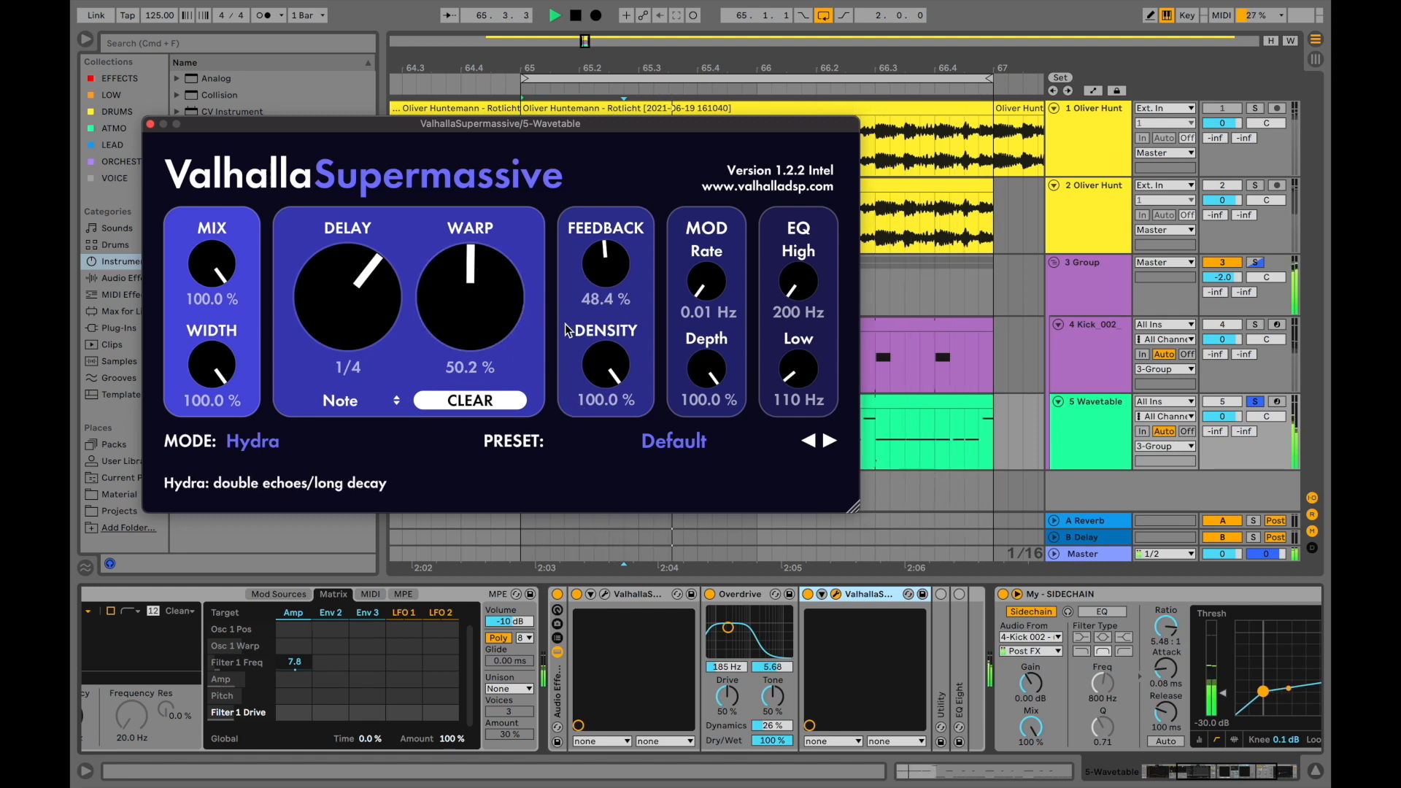
key("space")
key("super+z")
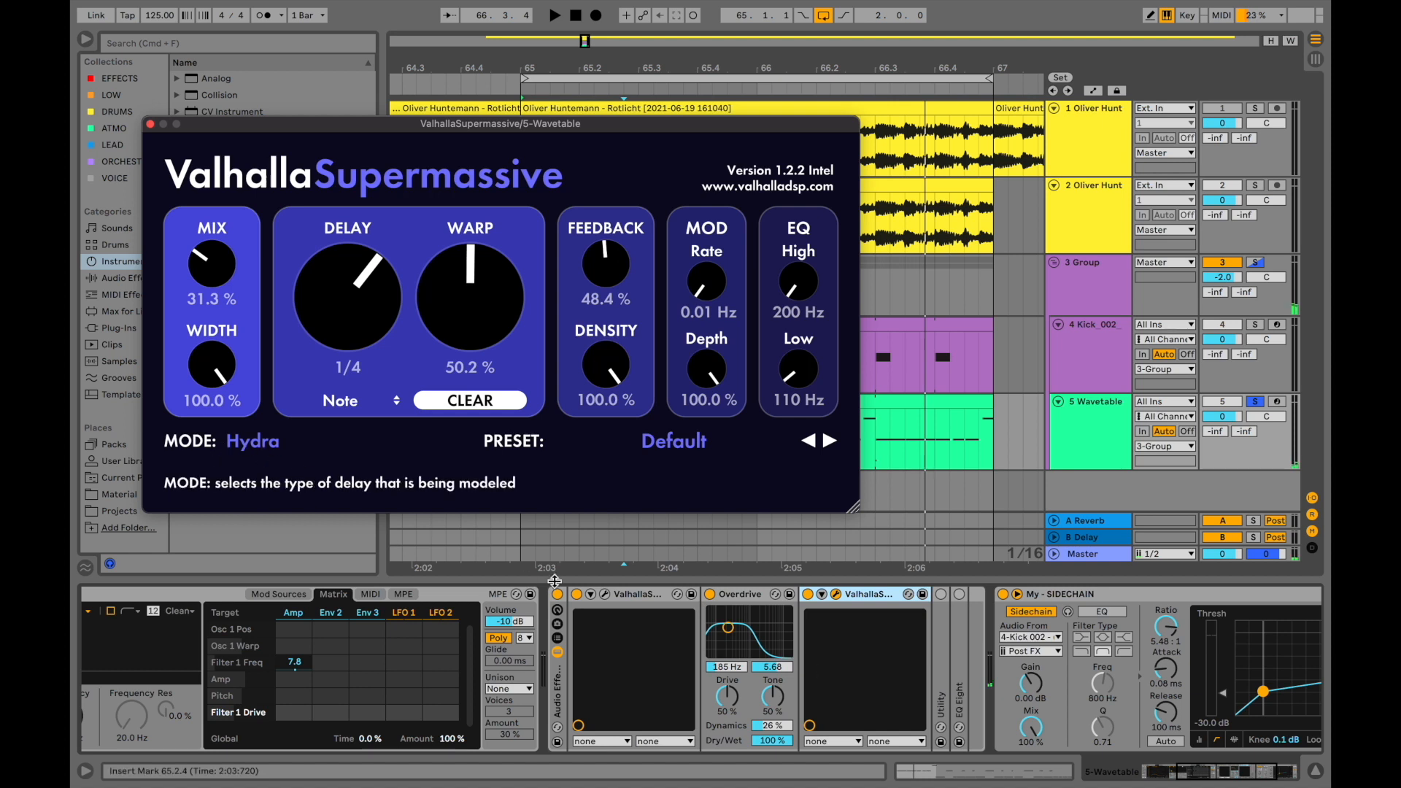
Show the first ValhallaSupermassive's settings for comparison with the second one, and close them.
left_click(605, 595)
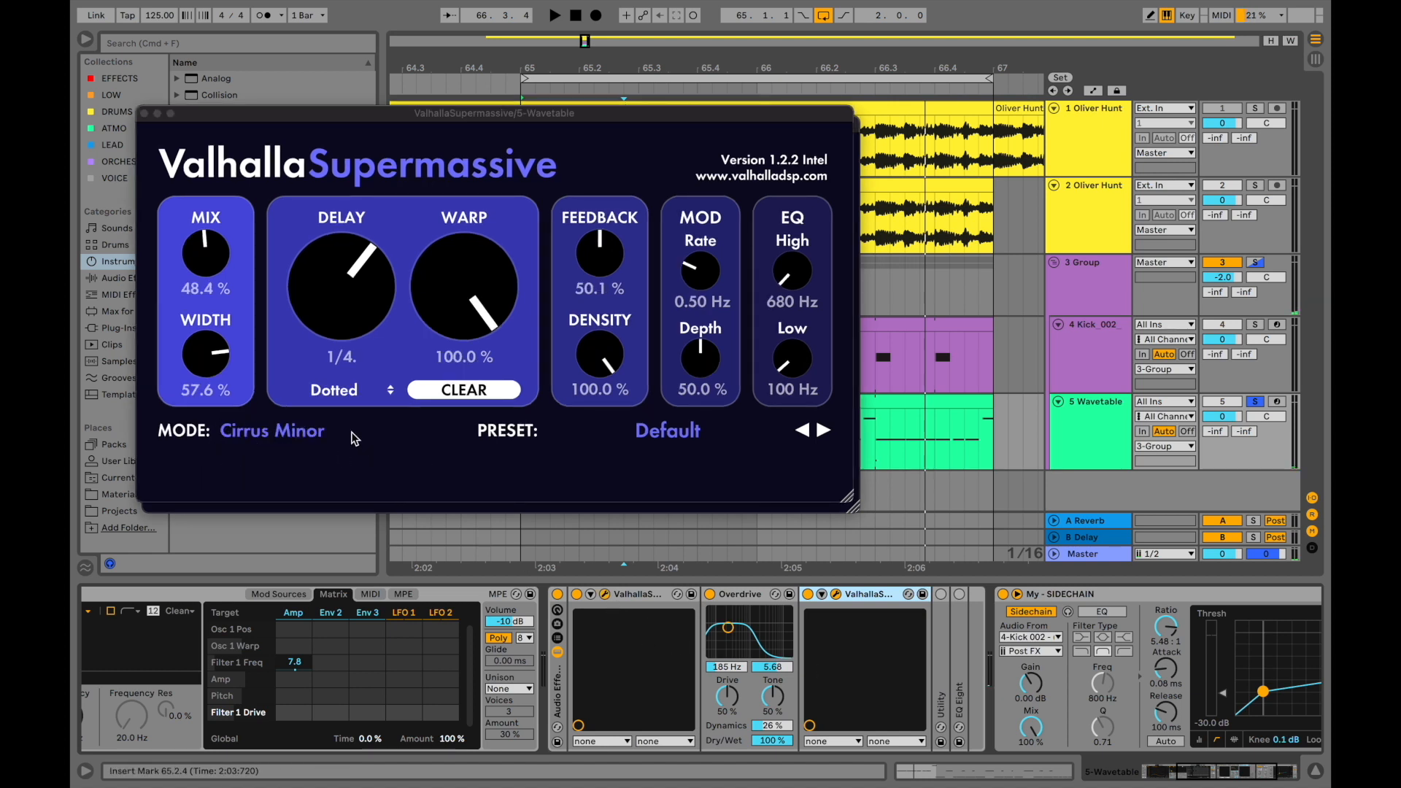
left_click(144, 114)
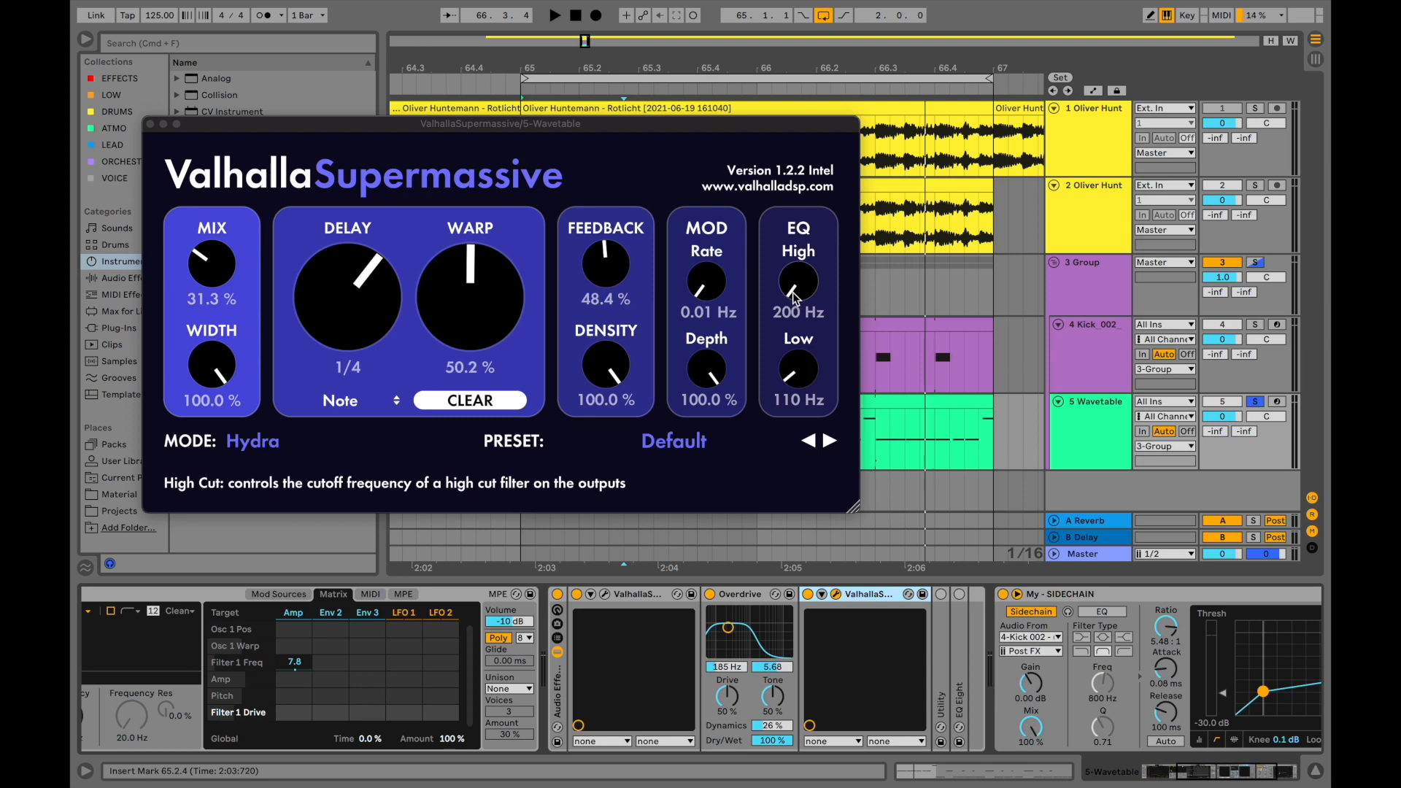
Play the bass with the Group volume at 1.0 and compare it with the second ValhallaSupermassive off and on.
key("space")
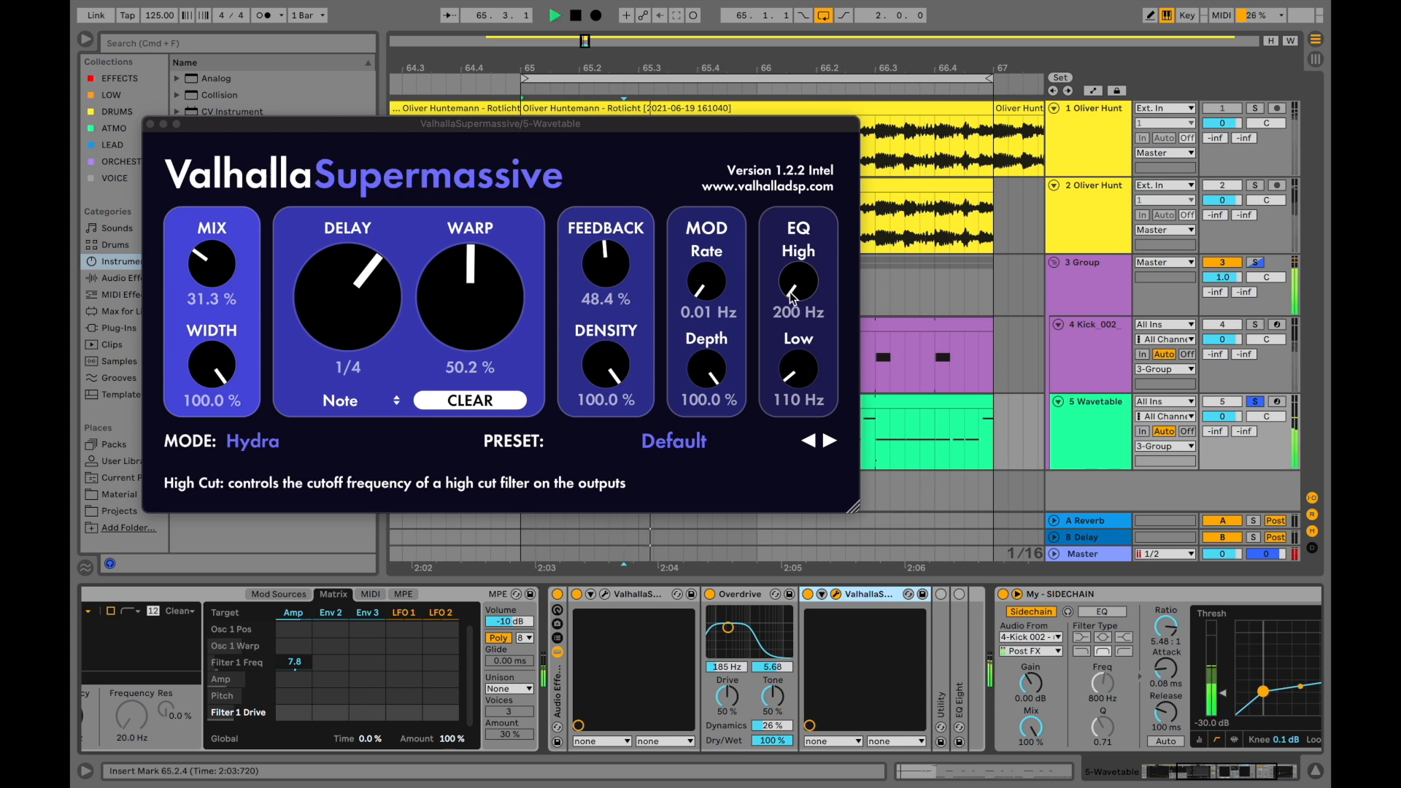
left_click(808, 594)
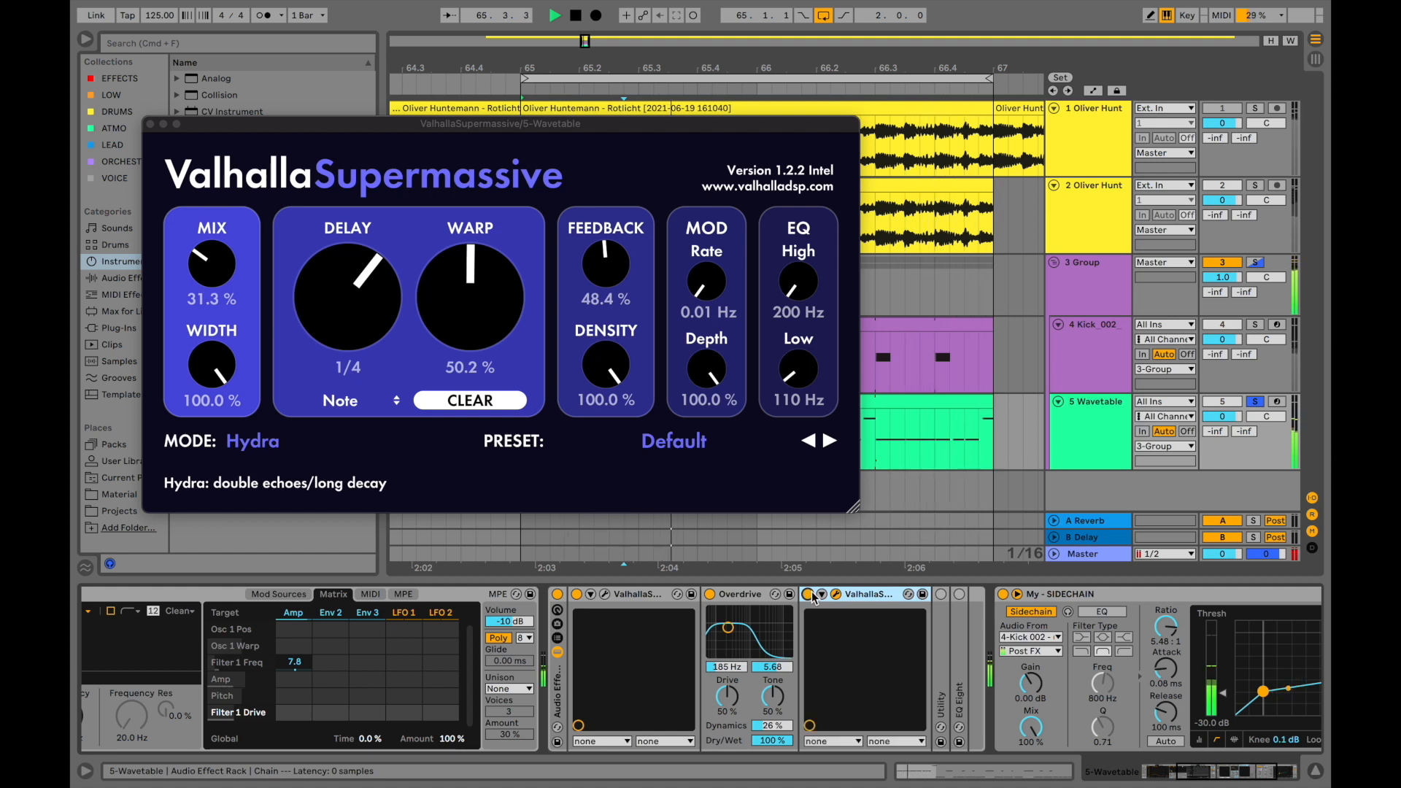
key("space")
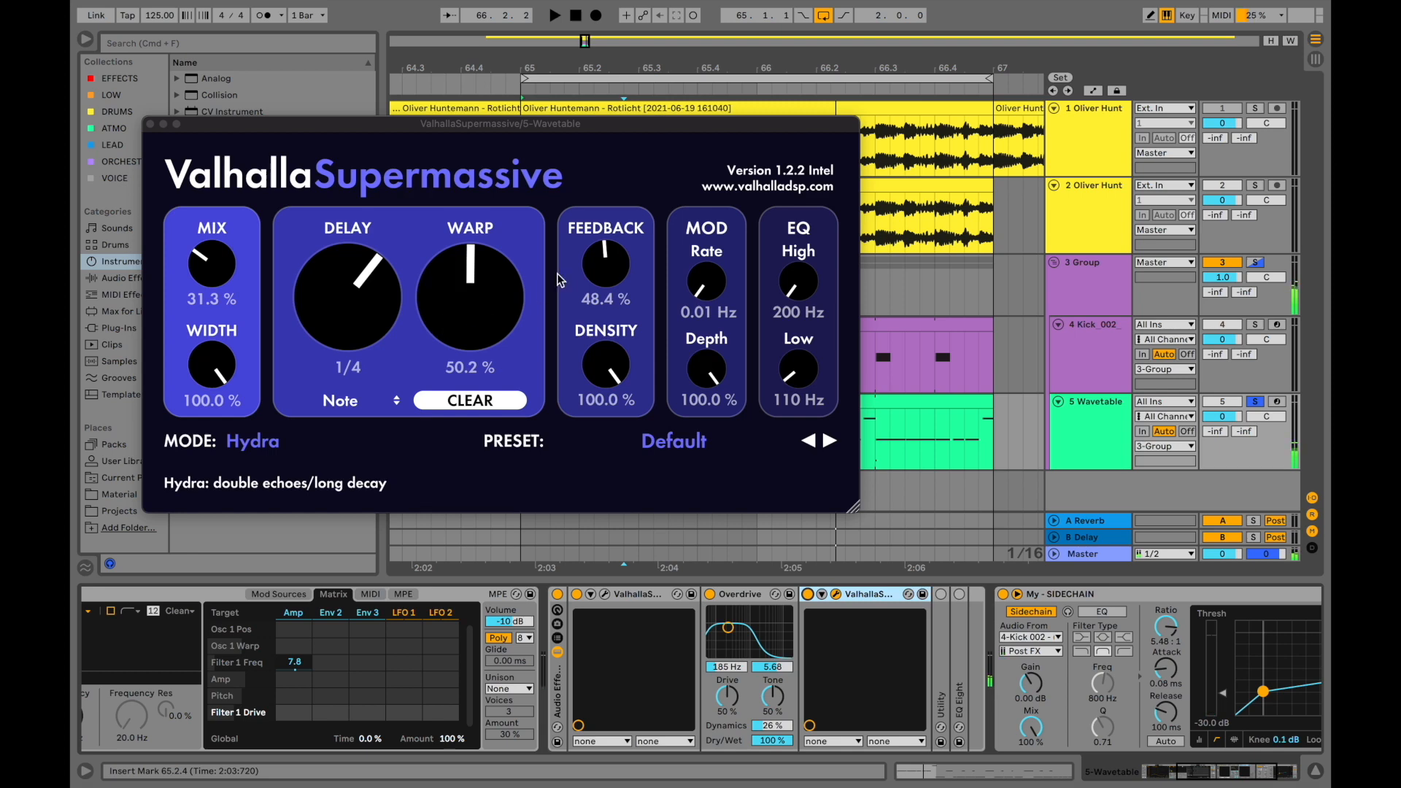
Close the second ValhallaSupermassive's settings, and unfold and switch on the Utility in the Wavetable rack.
left_click(836, 595)
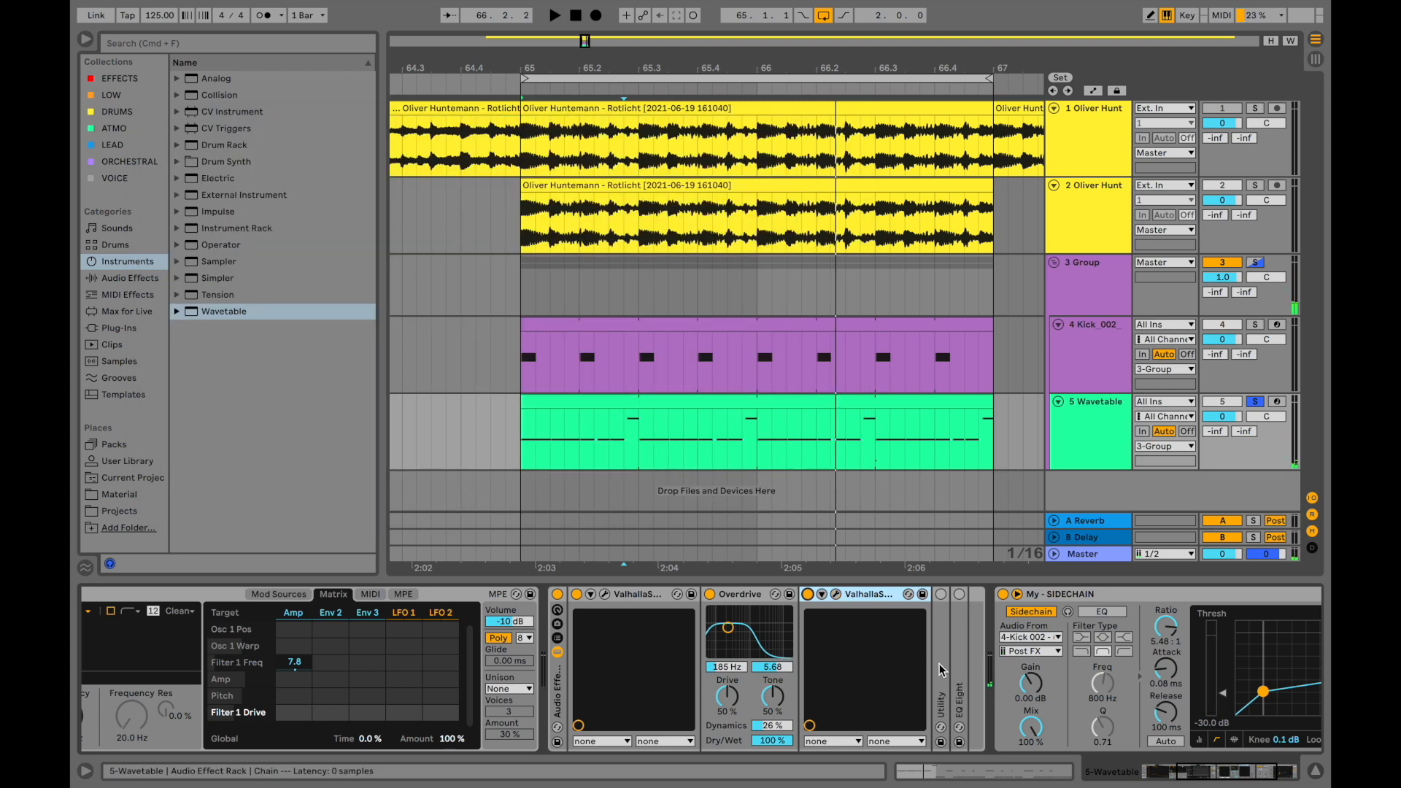
double_click(940, 664)
scroll(940, 664, "right", 5)
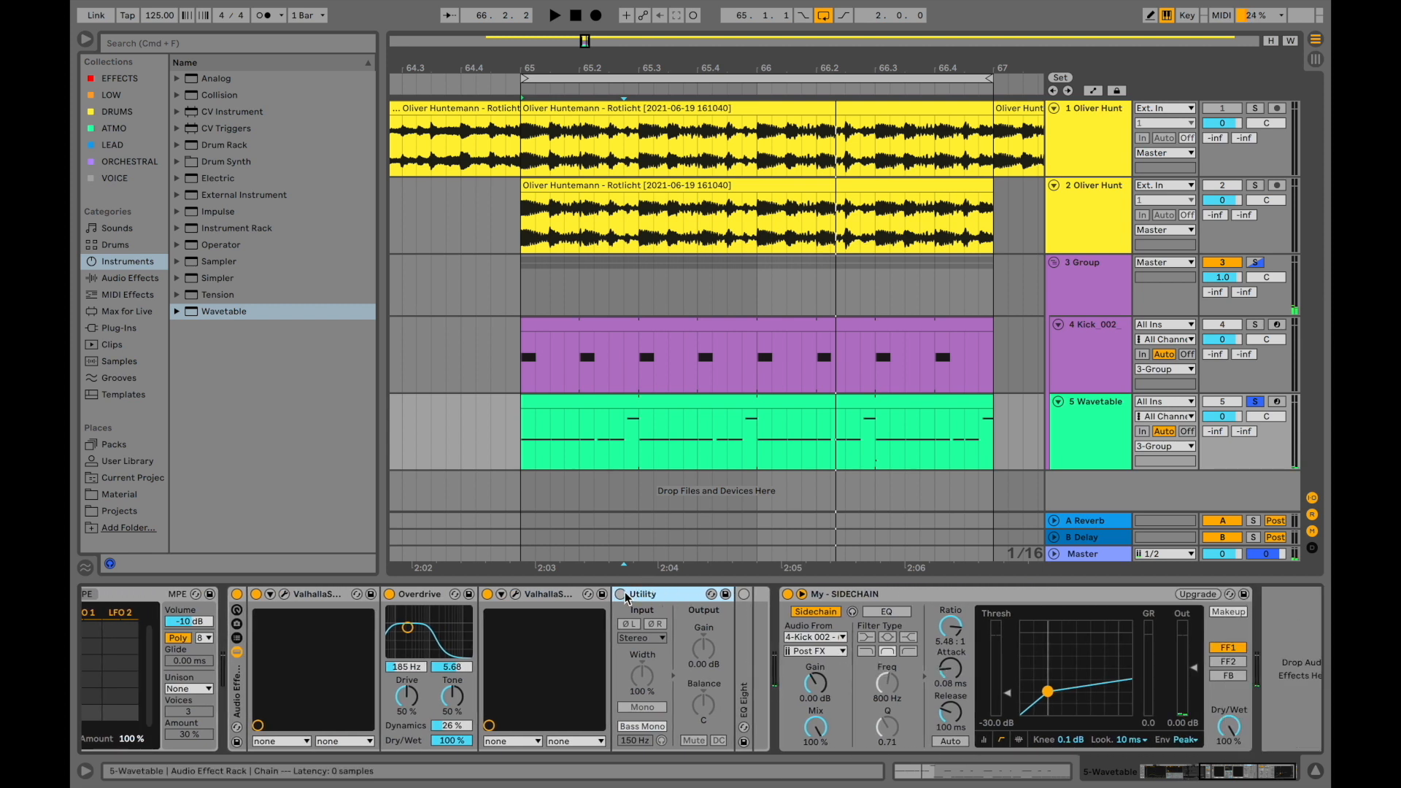
left_click(622, 594)
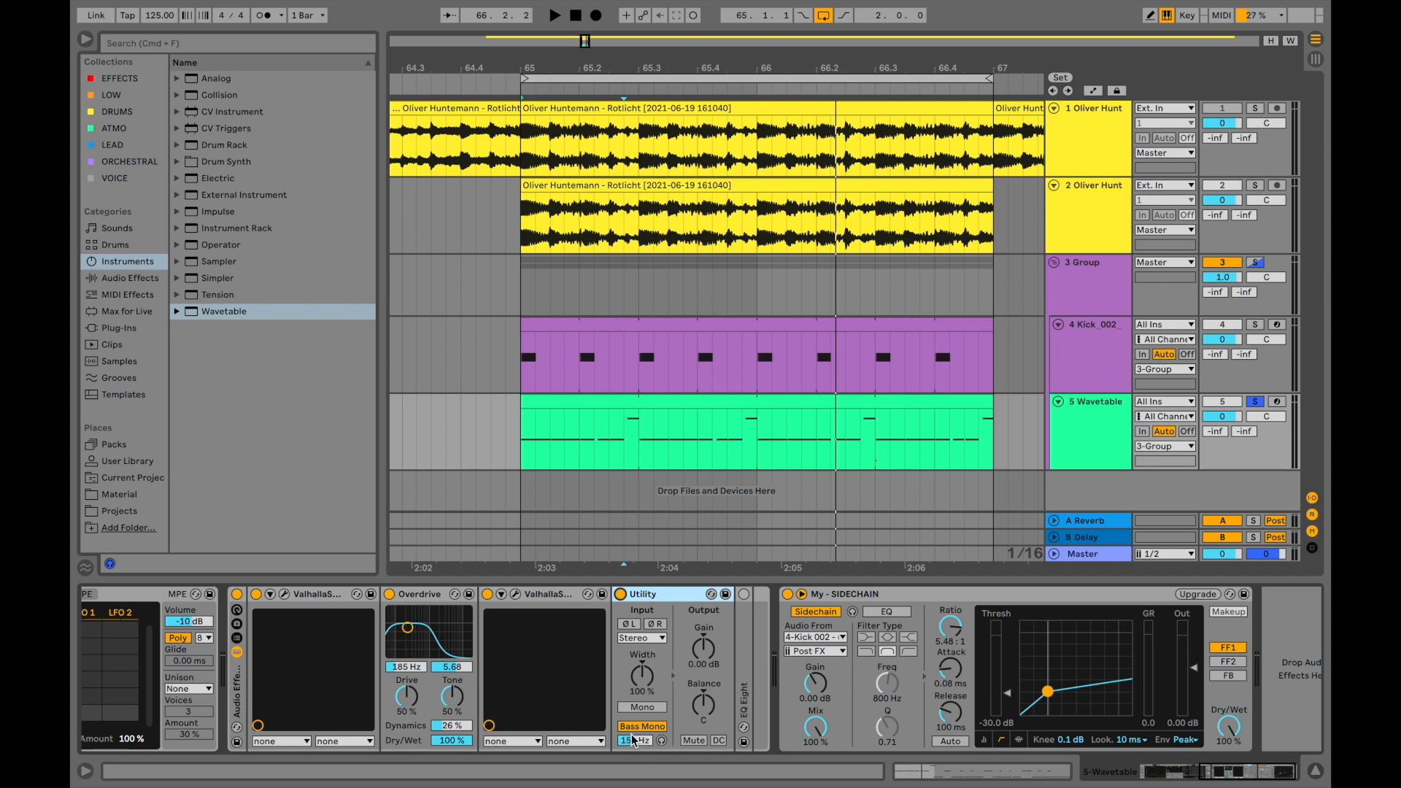
Unfold and switch on the EQ Eight in the Wavetable track's effect rack.
double_click(744, 688)
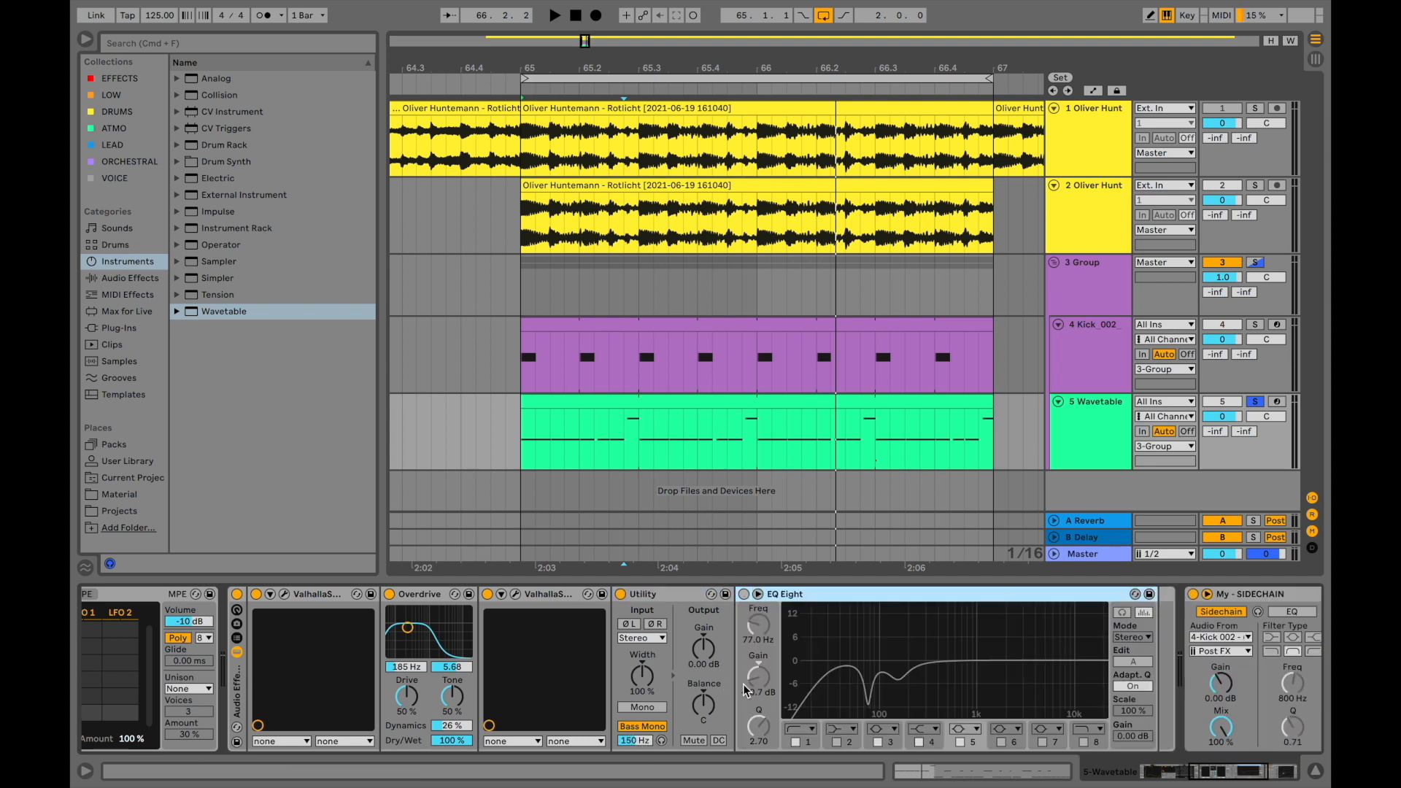
left_click(634, 594)
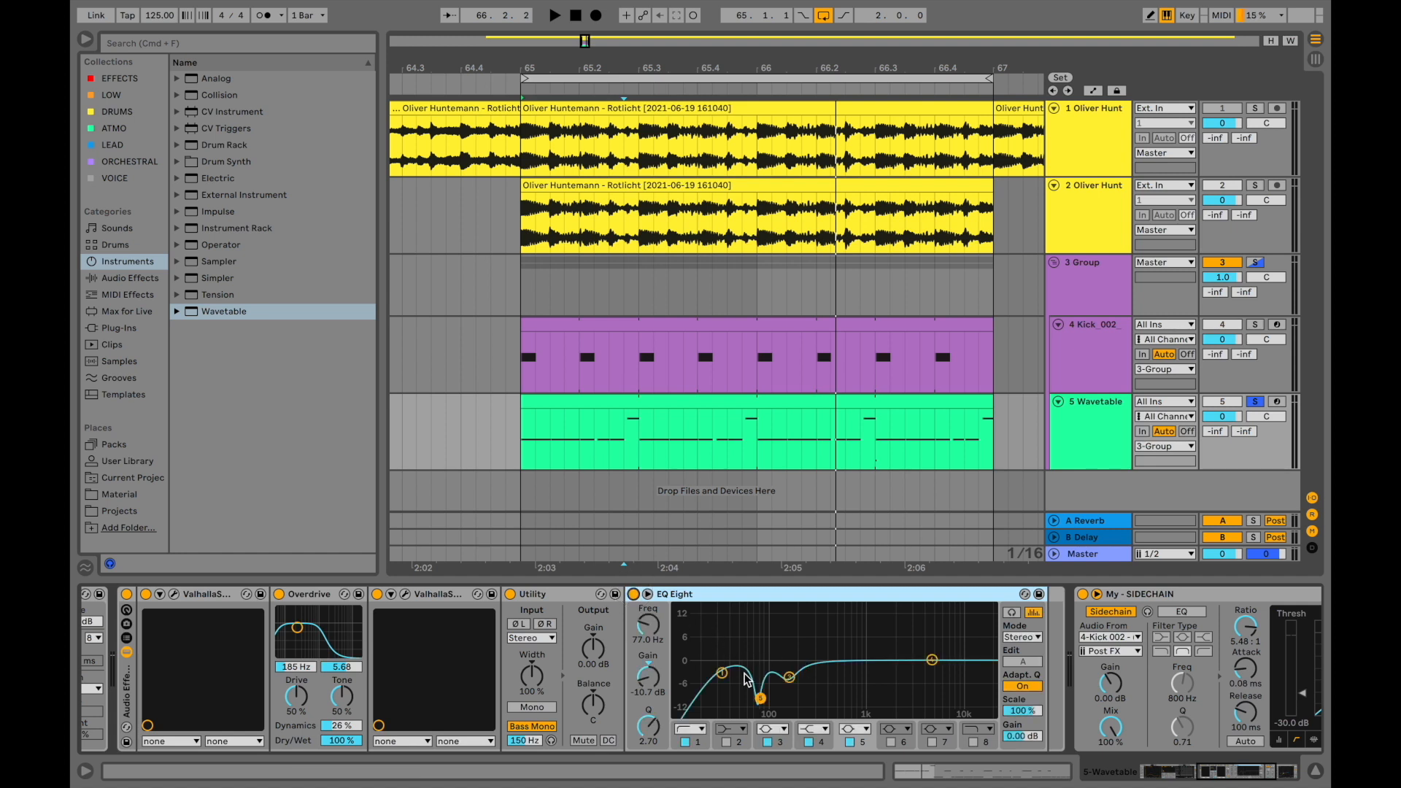
scroll(696, 629, "up", 10)
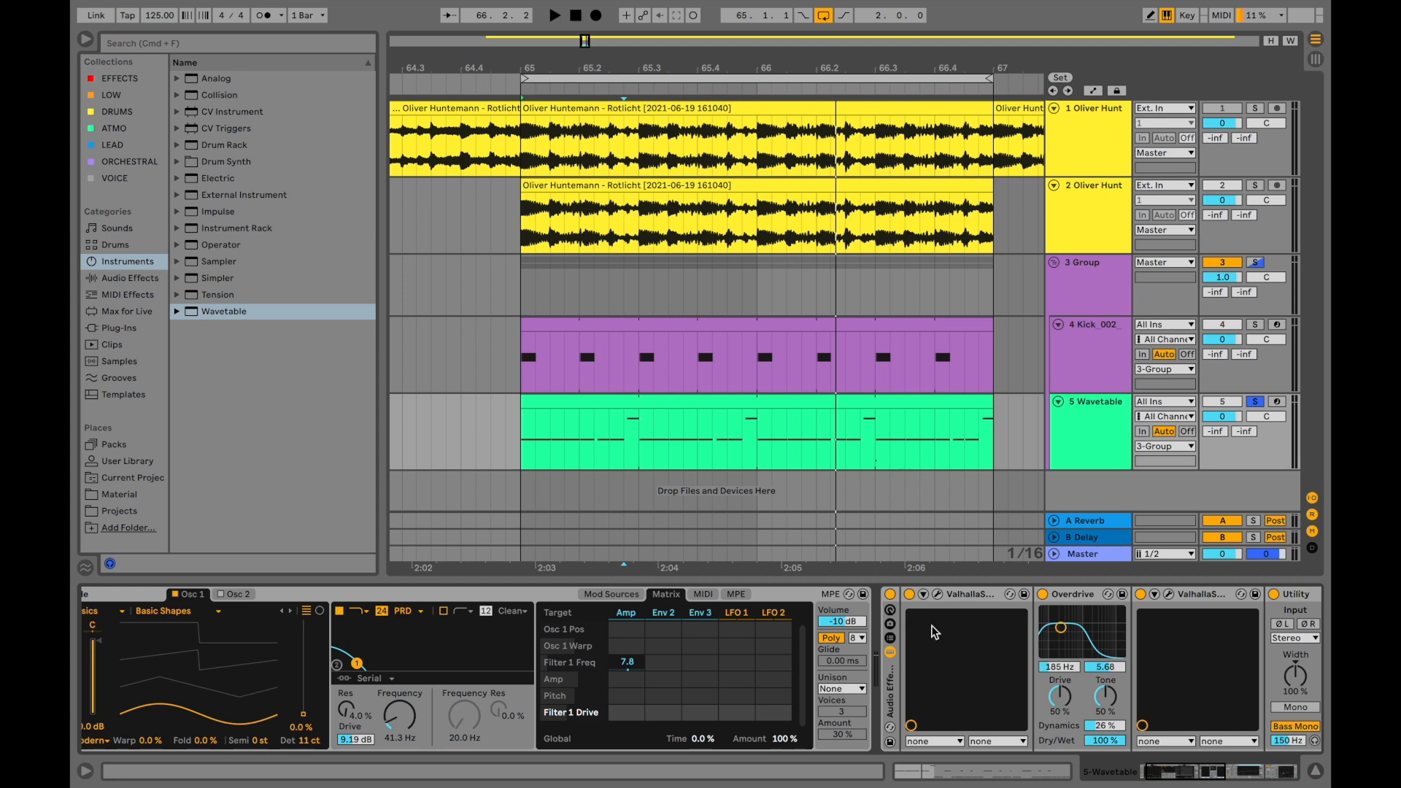
scroll(508, 656, "down", 10)
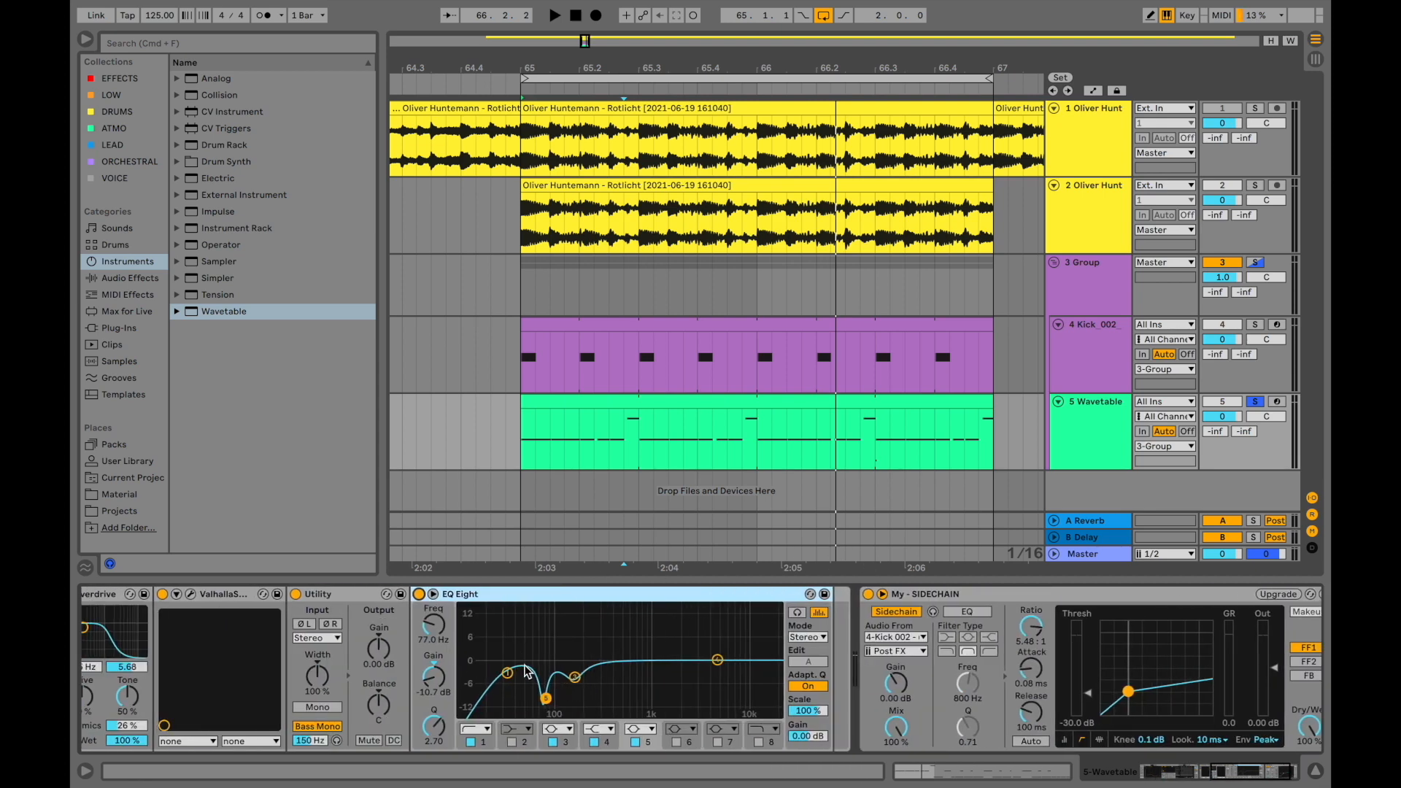
Examine the Wavetable EQ Eight's low cut and its two low-frequency dips band by band, playing the bass along with it.
left_click(562, 751)
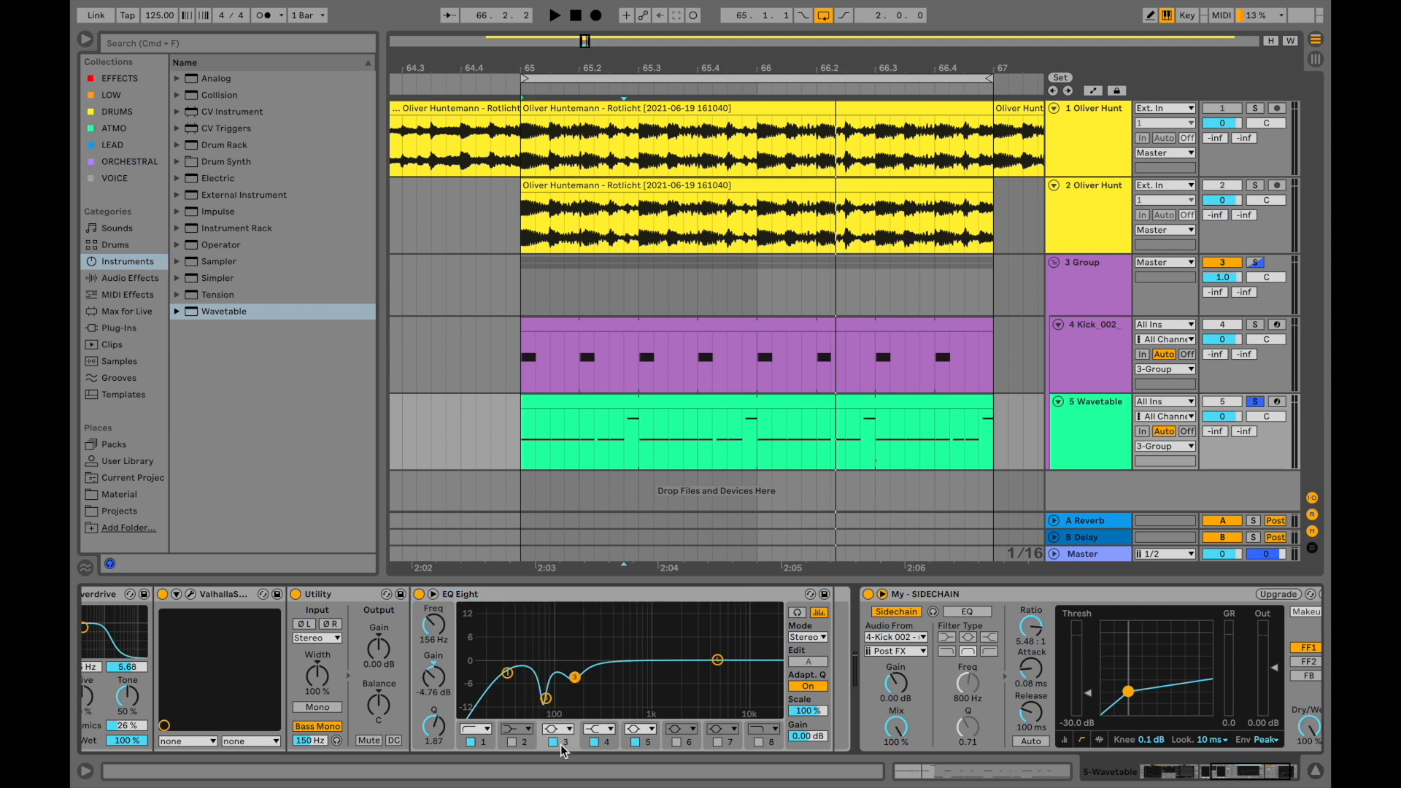
left_click(653, 745)
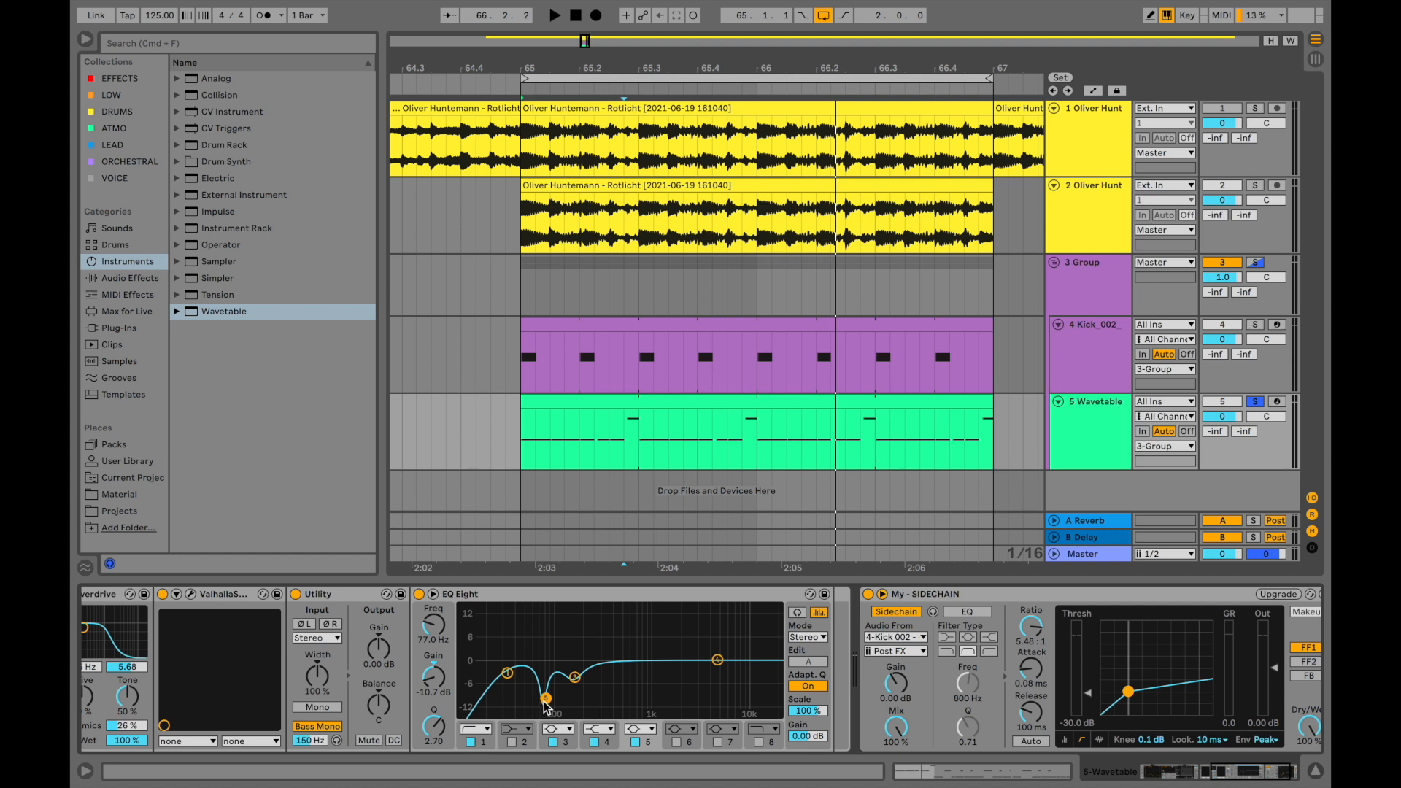
left_click(635, 741)
left_click(634, 743)
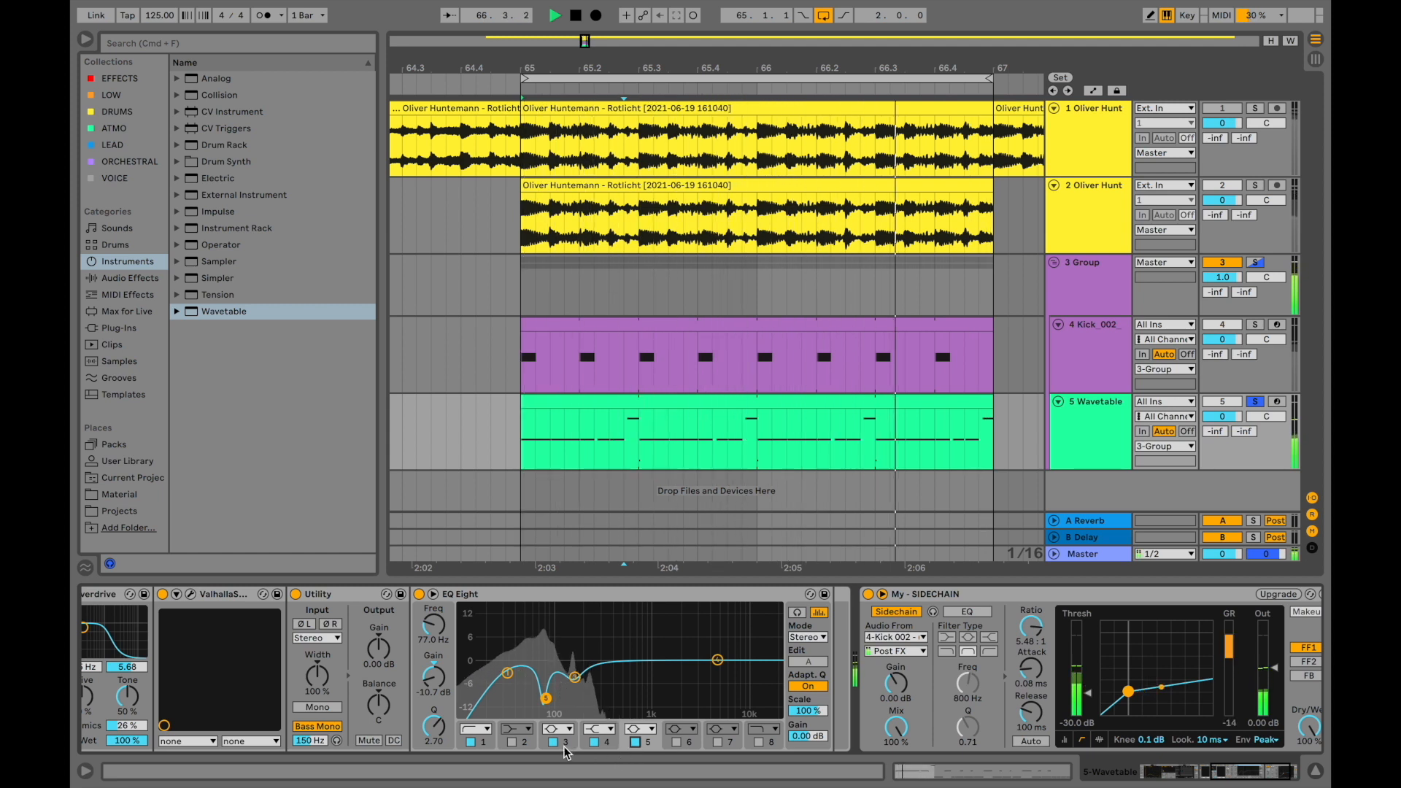
left_click(574, 677)
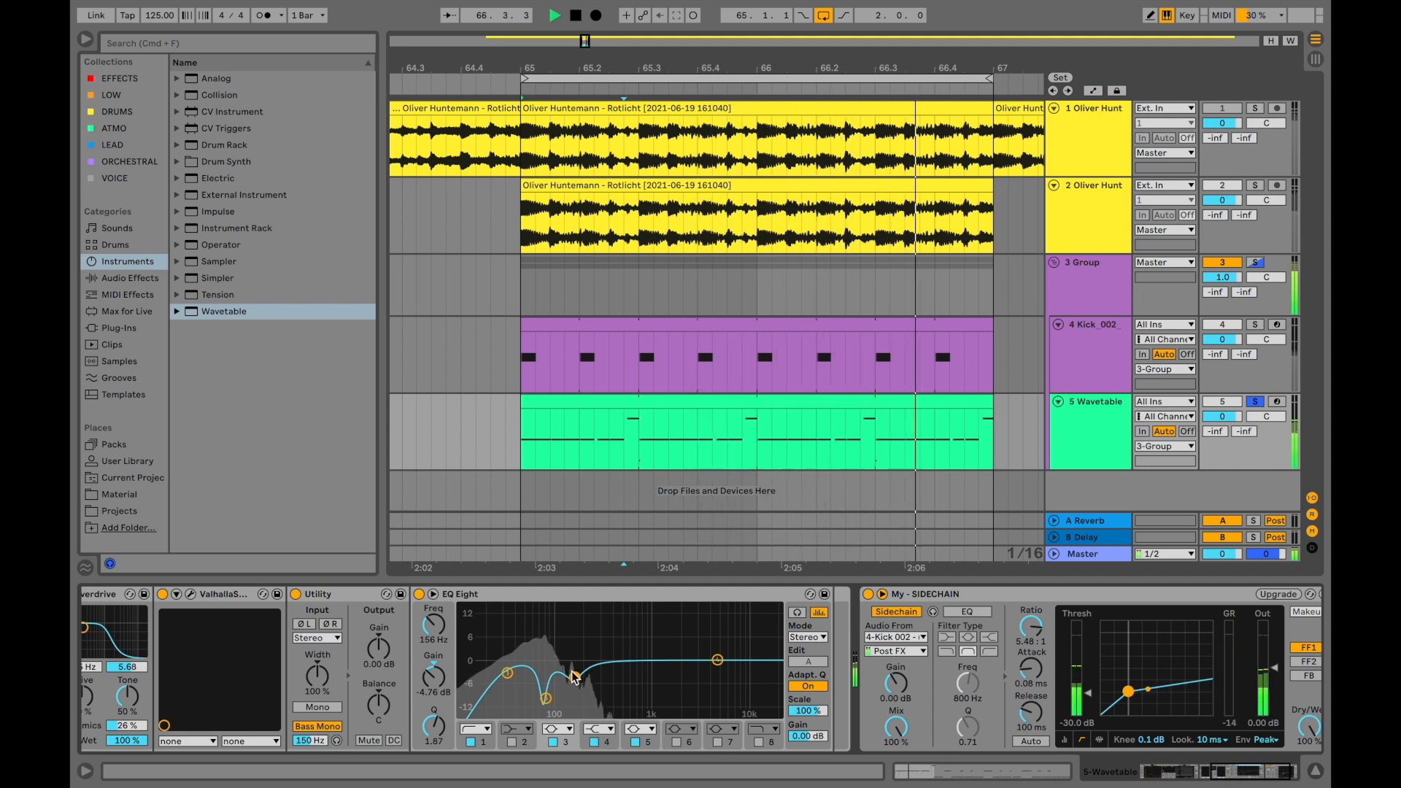
left_click(496, 735)
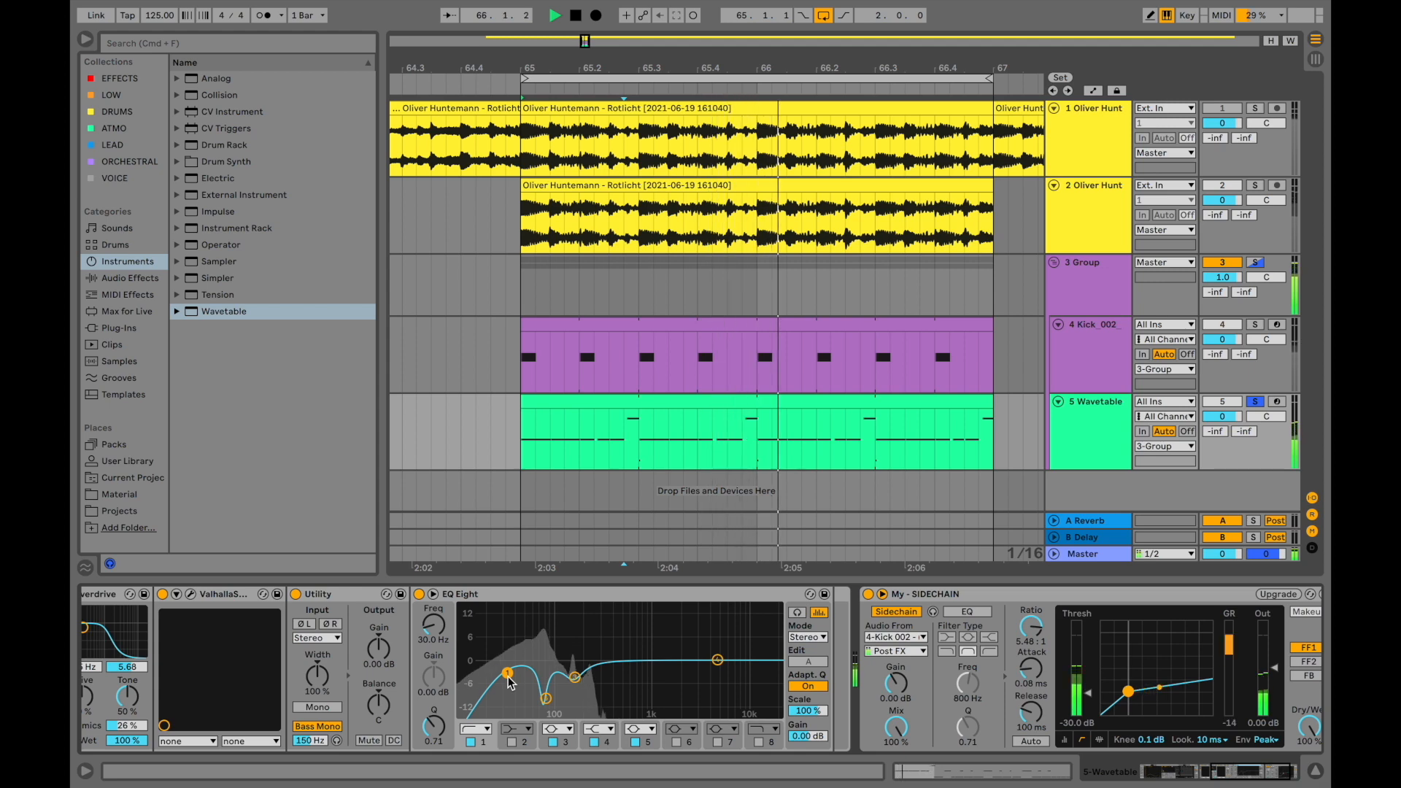
key("space")
Play the bass and compare it with the Wavetable's whole audio effect rack switched off and on.
scroll(1053, 648, "right", 3)
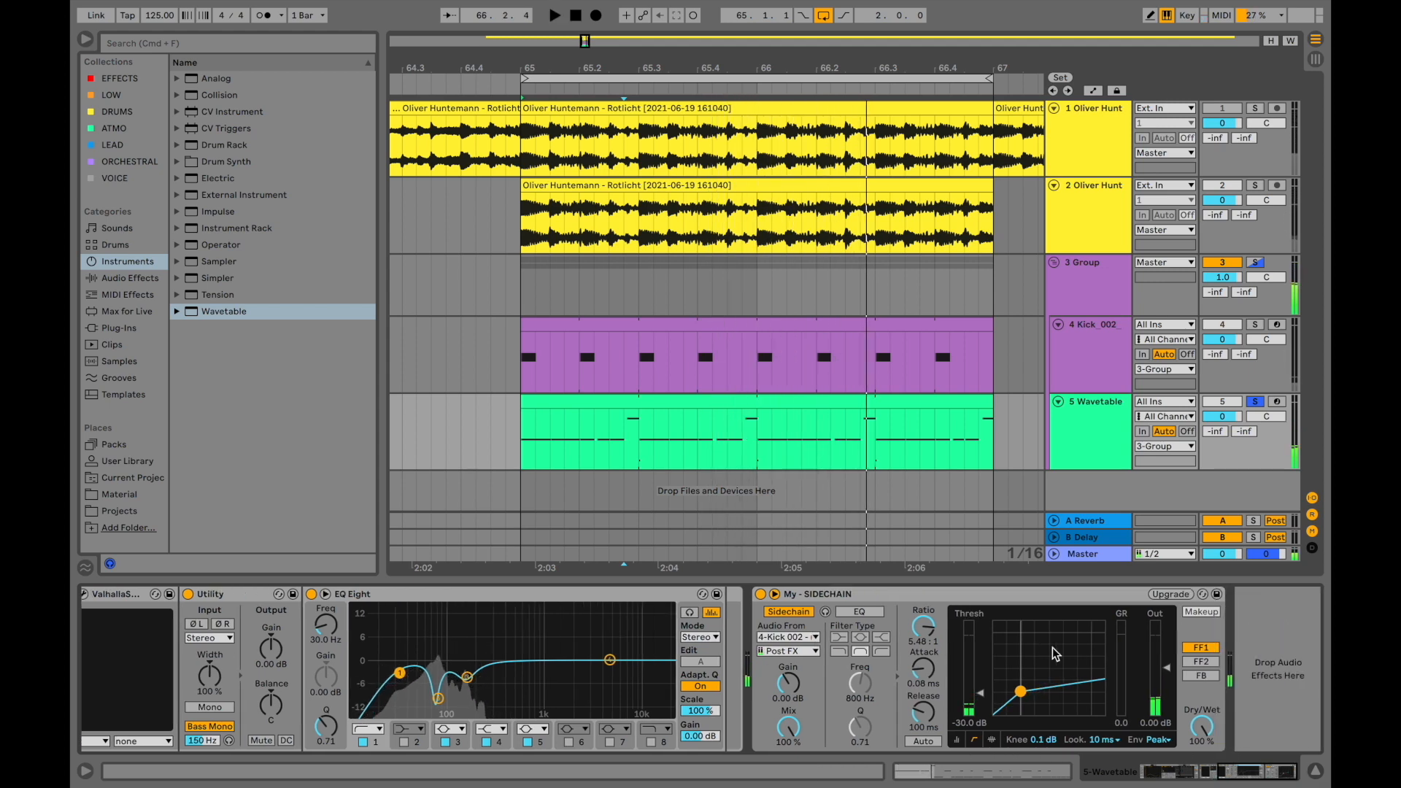
scroll(835, 649, "left", 15)
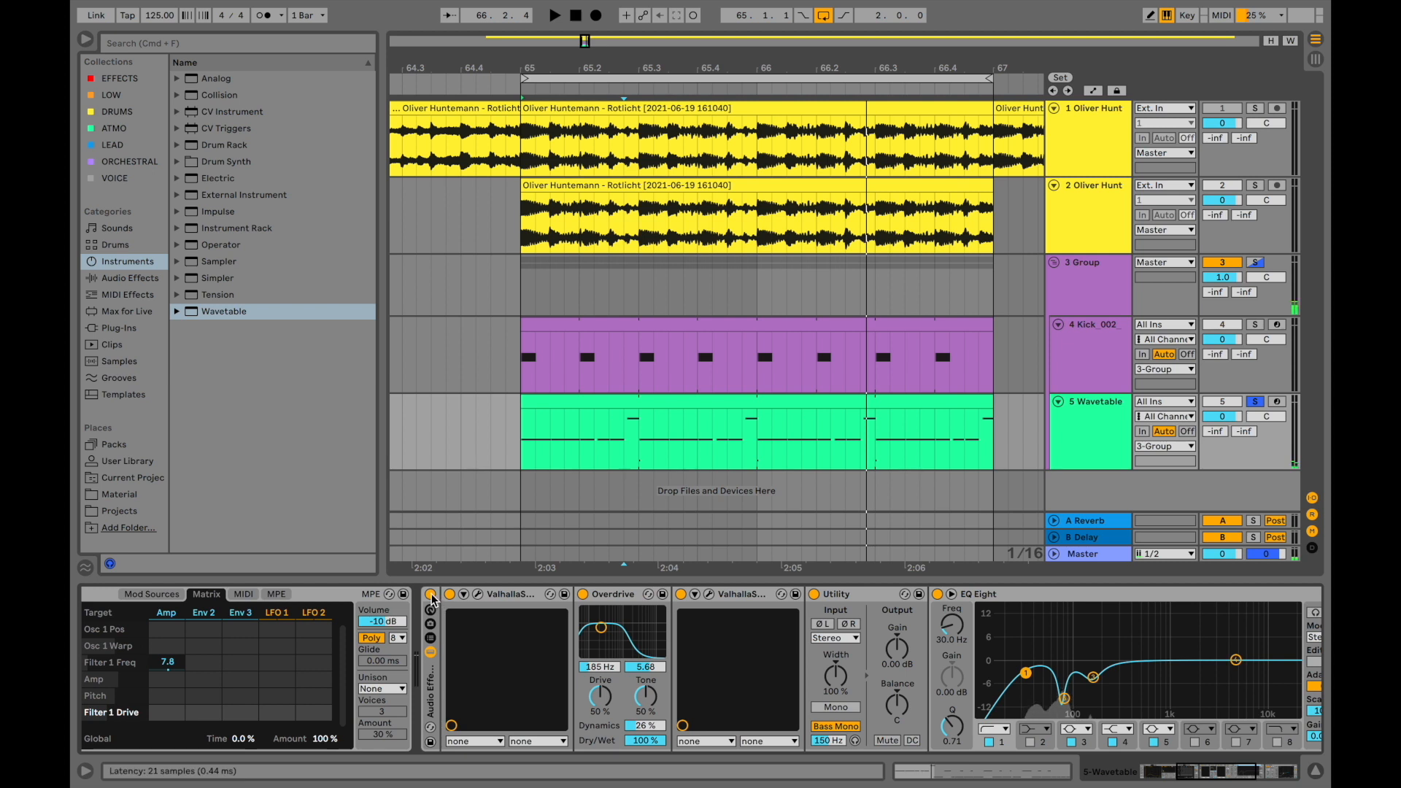
left_click(430, 595)
key("space")
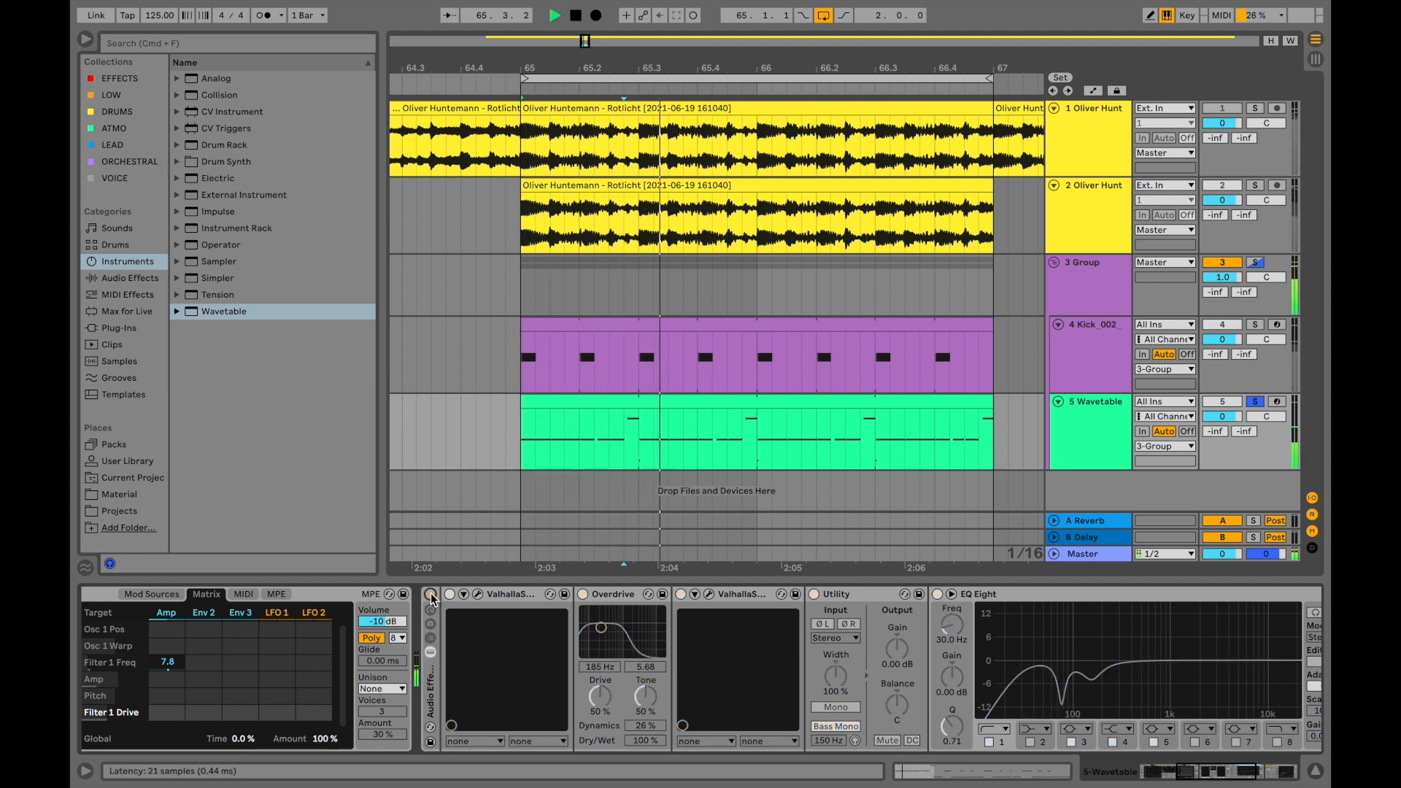
left_click(431, 595)
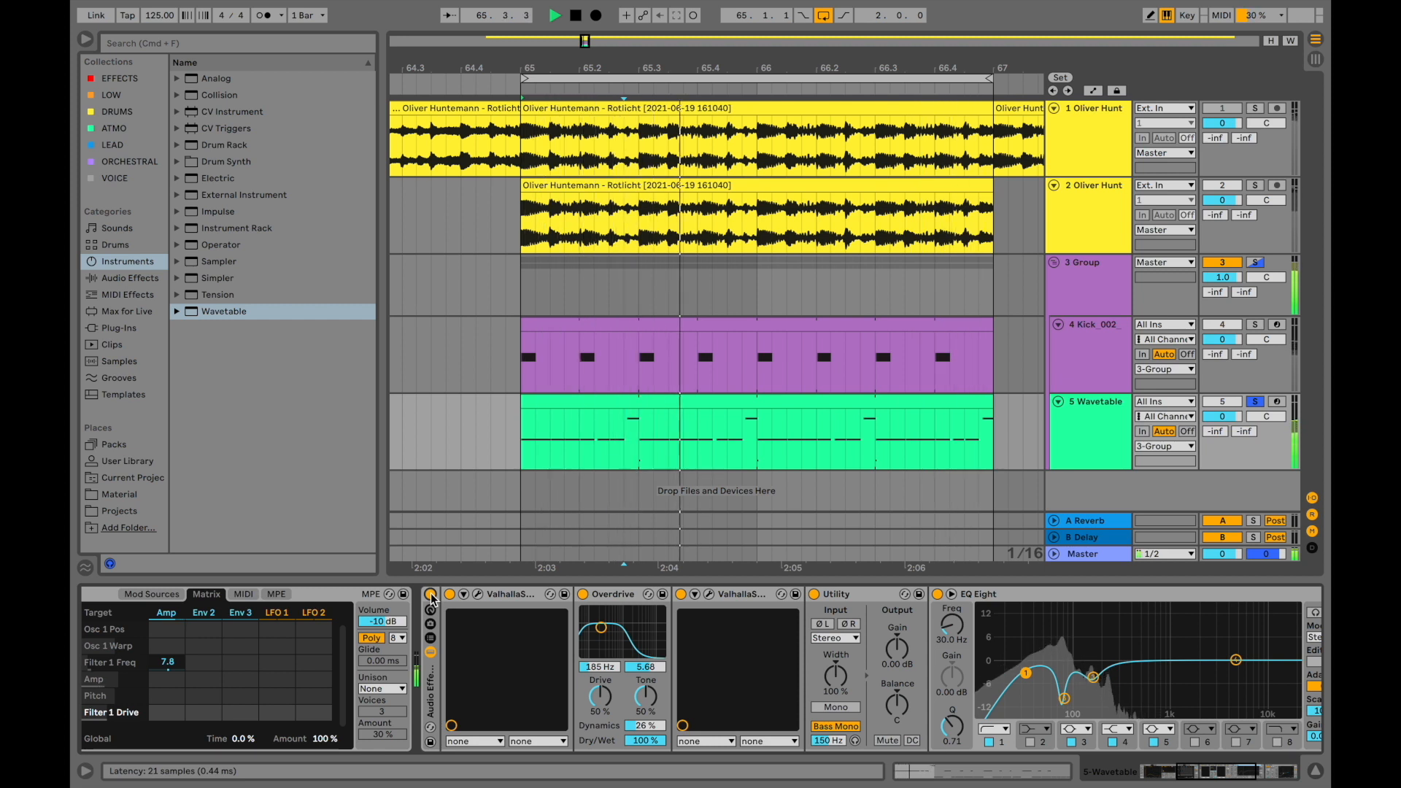
Listen to the kick and bass together with only the Group soloed, and release its solo after stopping playback.
left_click(1255, 263)
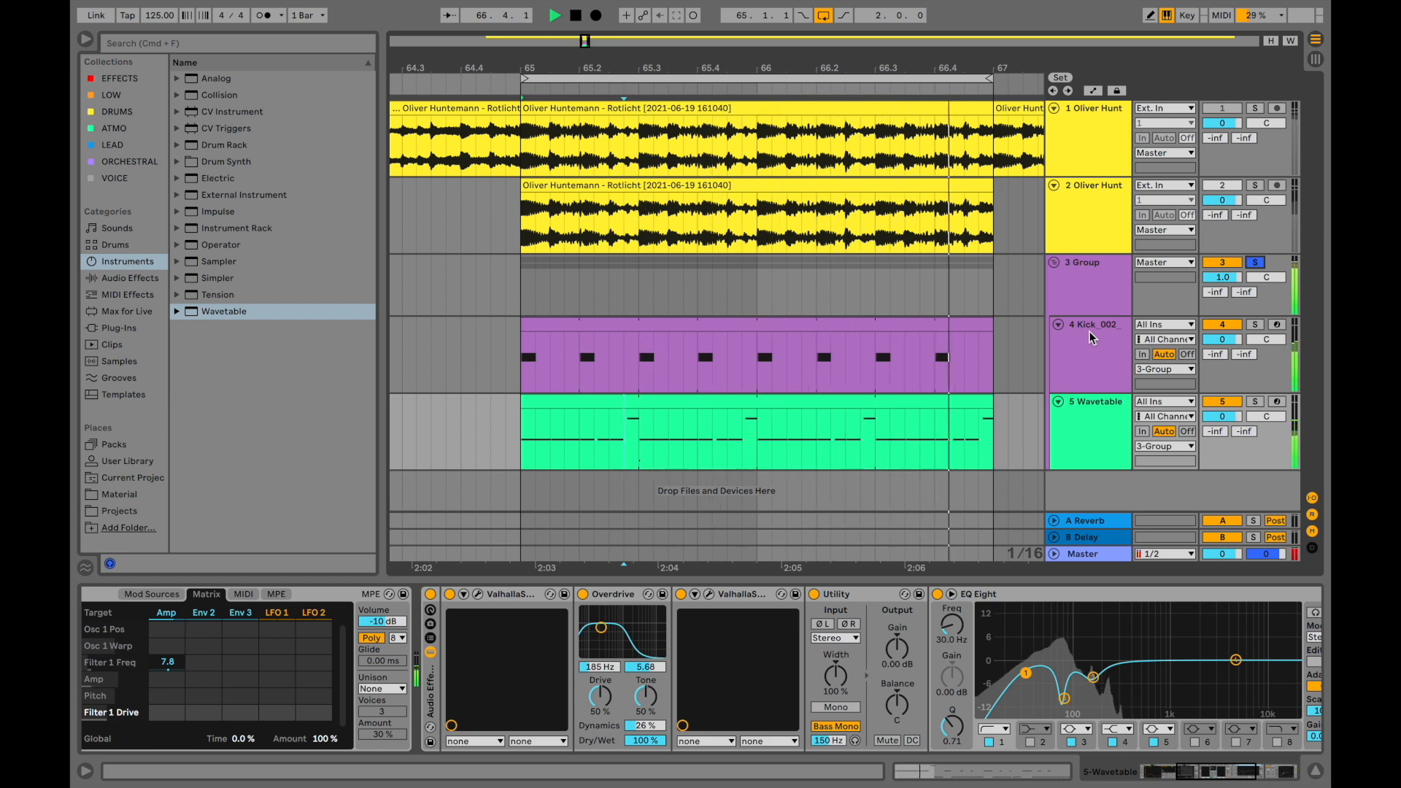
key("space")
left_click(1255, 263)
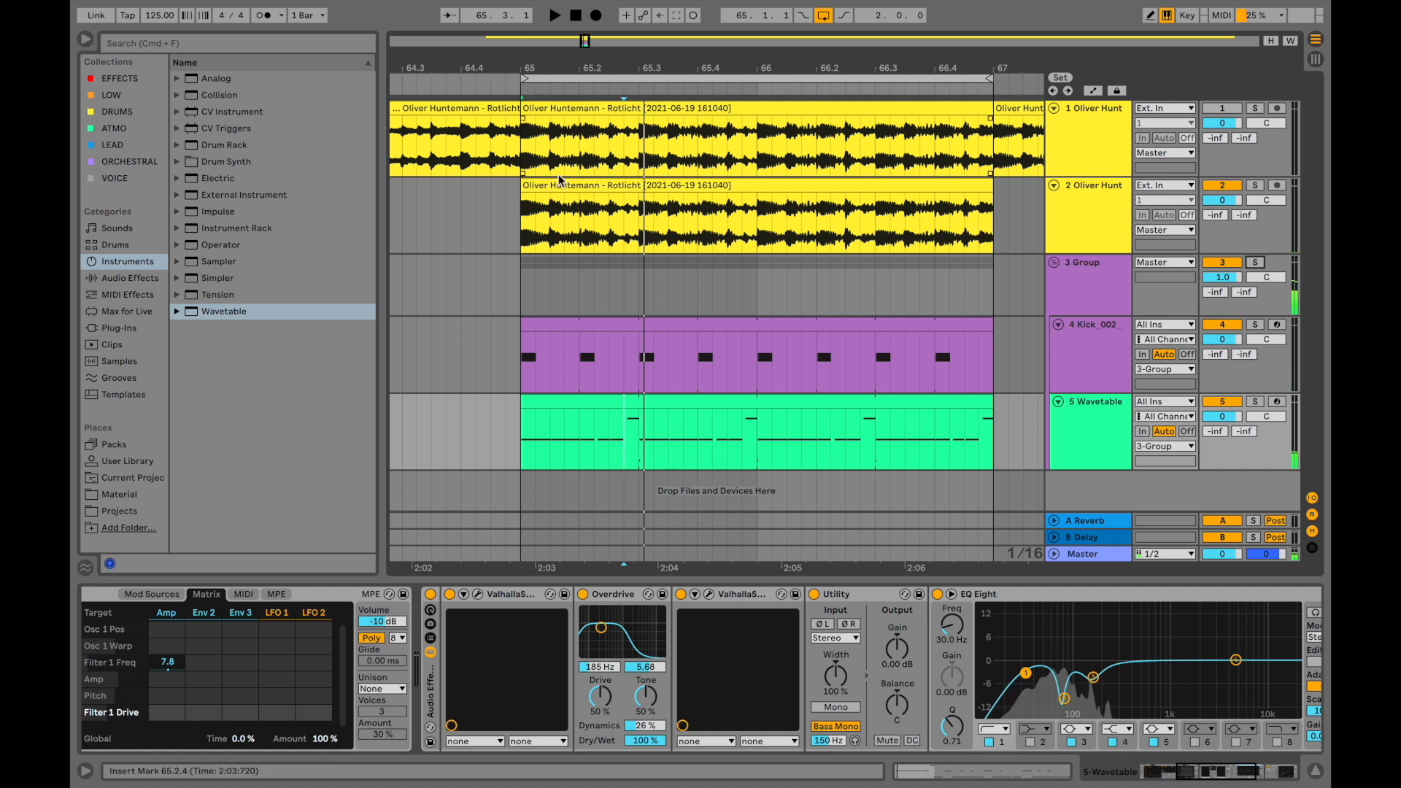
Play the loop and compare the mix with the original reference by alternately soloing and unsoloing track 1.
scroll(488, 225, "right", 2)
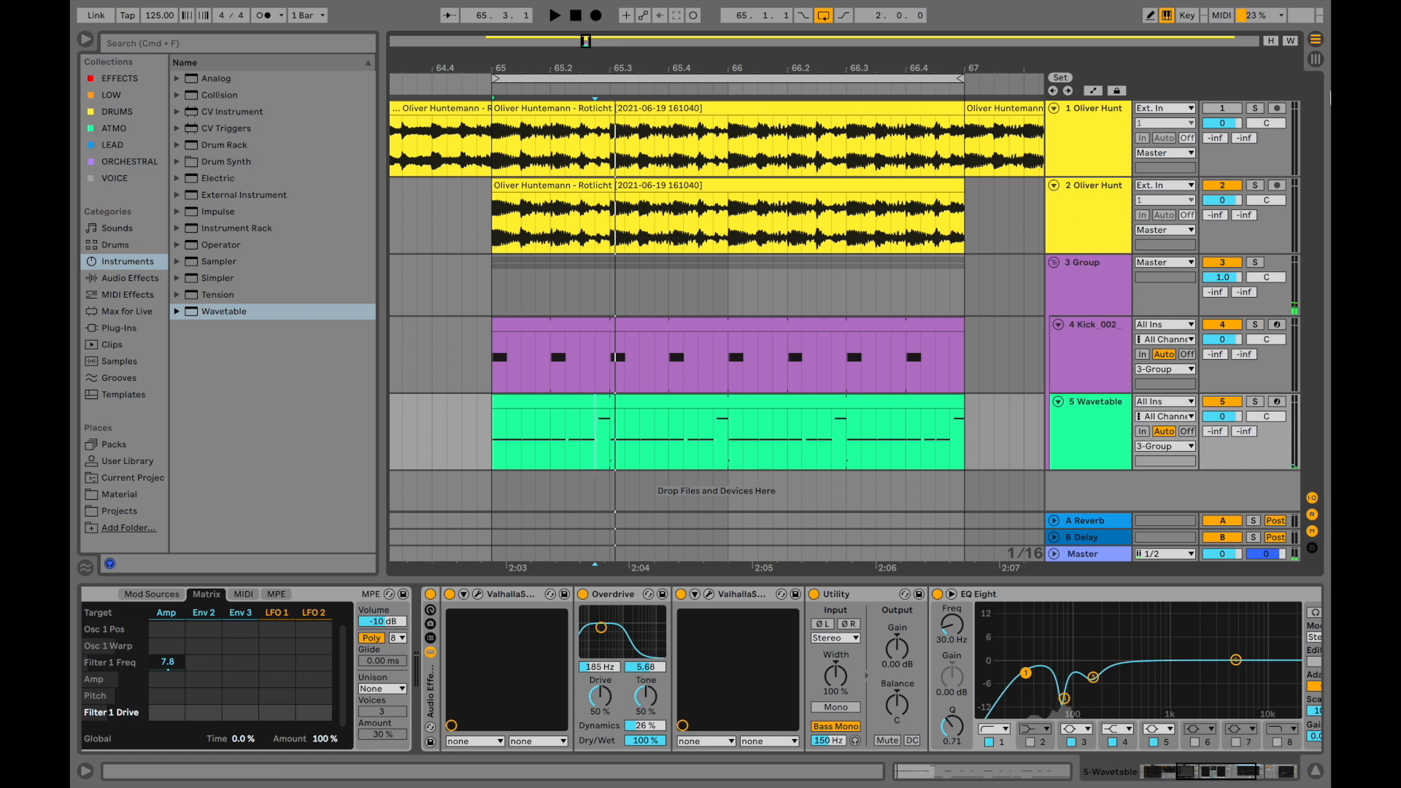
left_click(1256, 109)
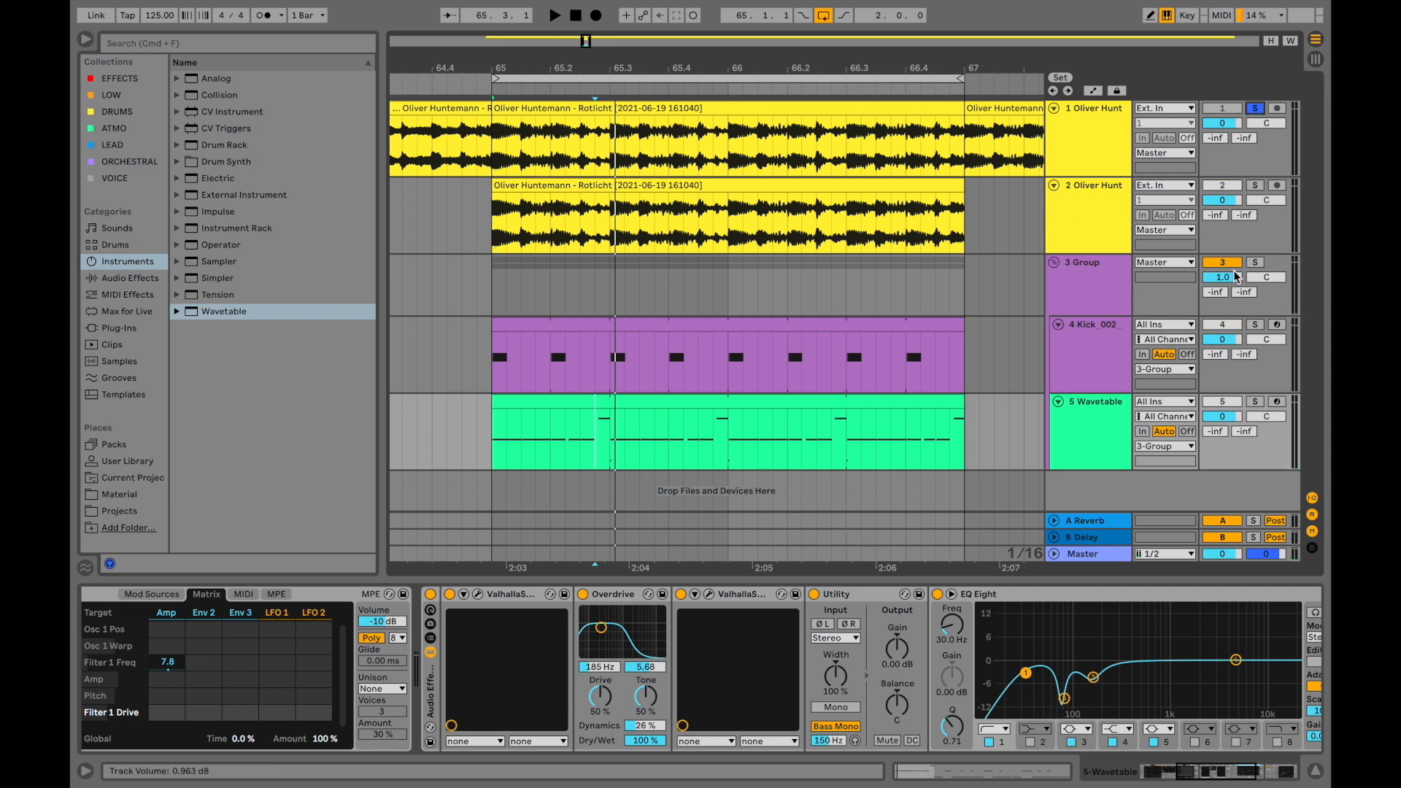
key("space")
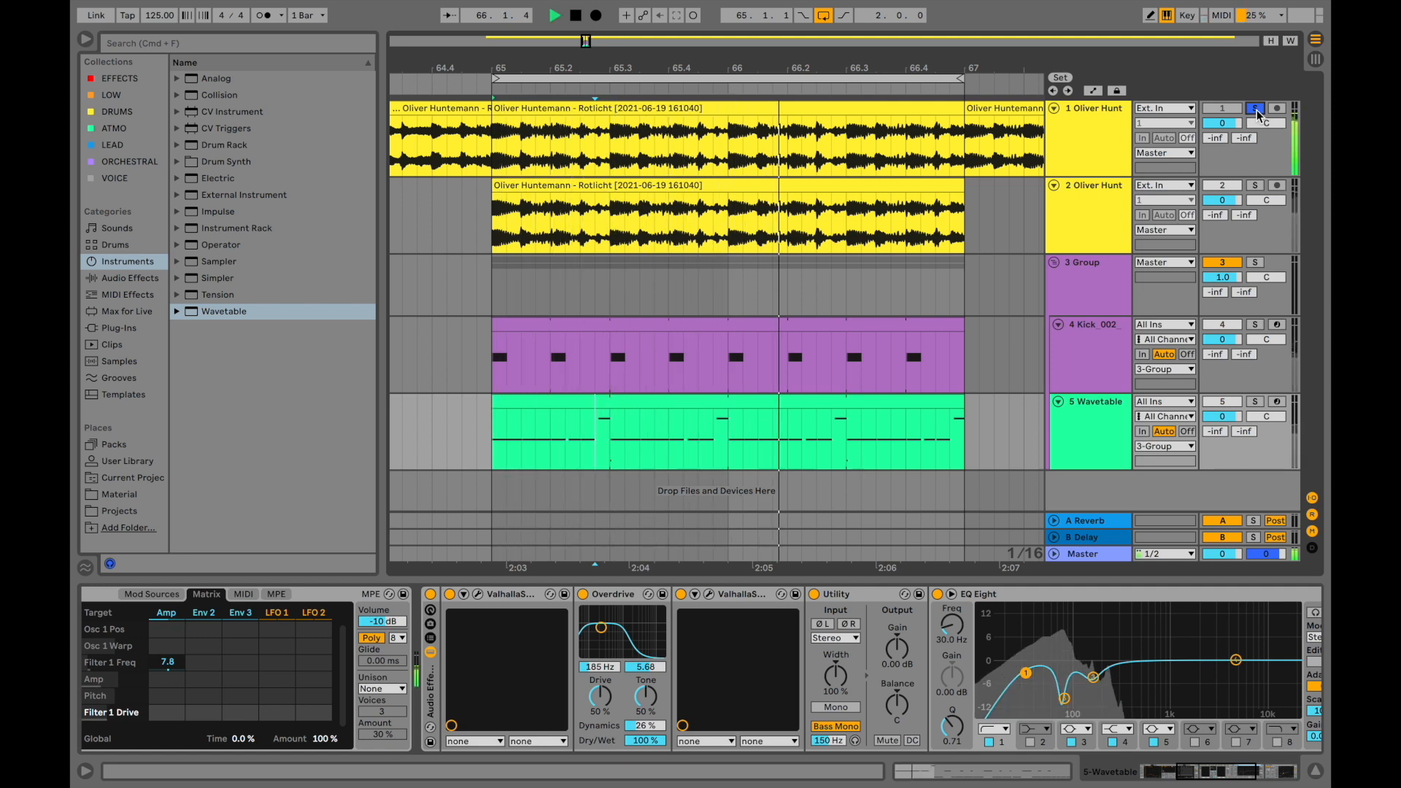
left_click(1255, 108)
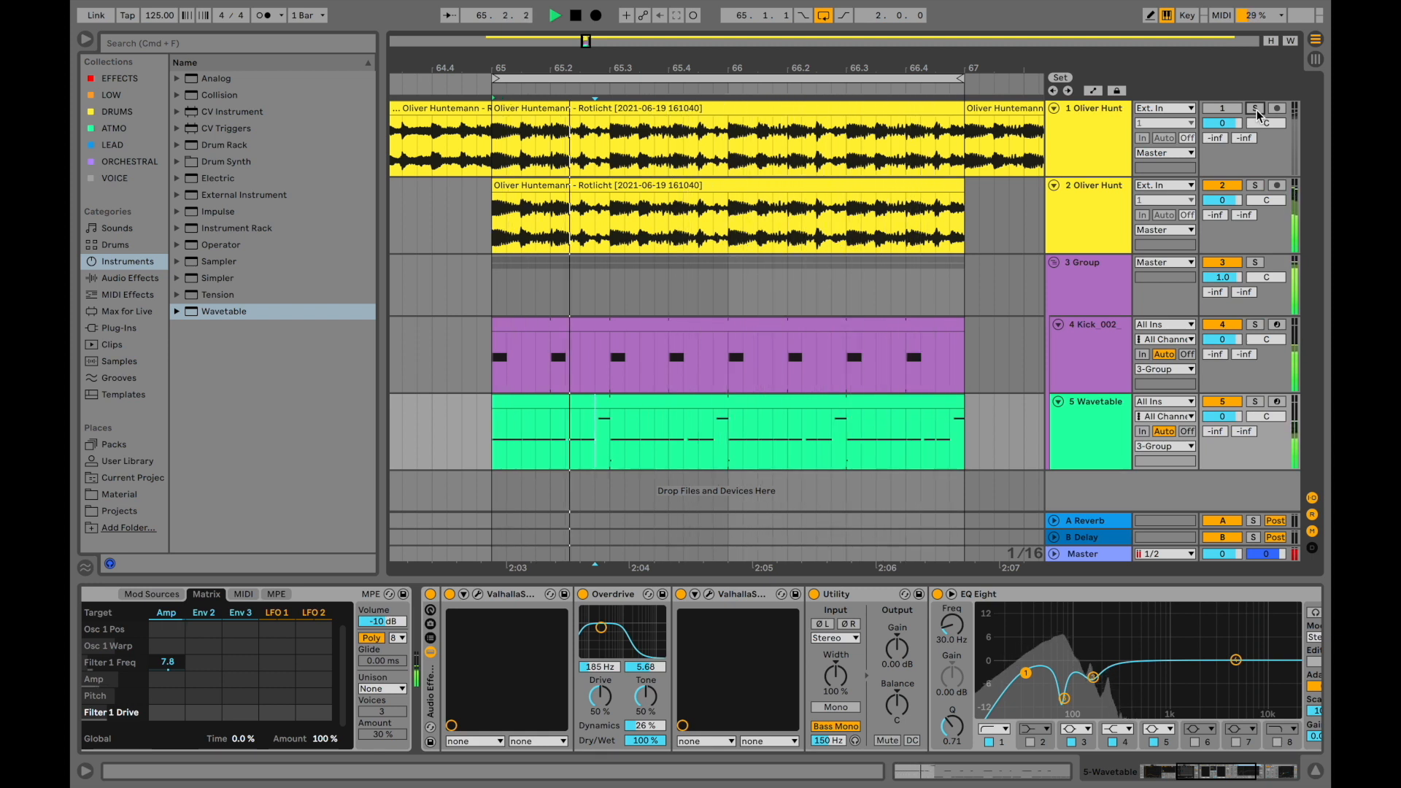
left_click(1255, 109)
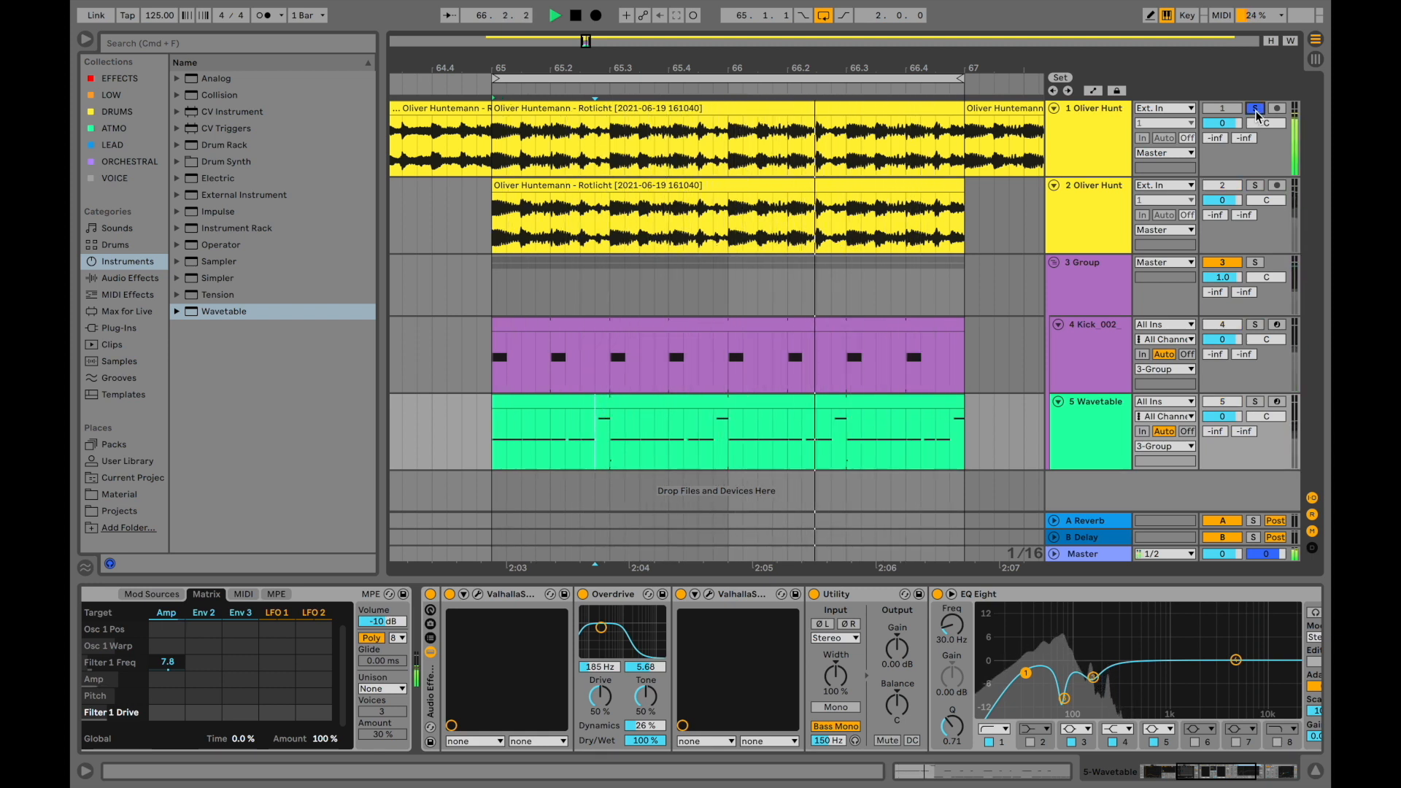
left_click(1255, 109)
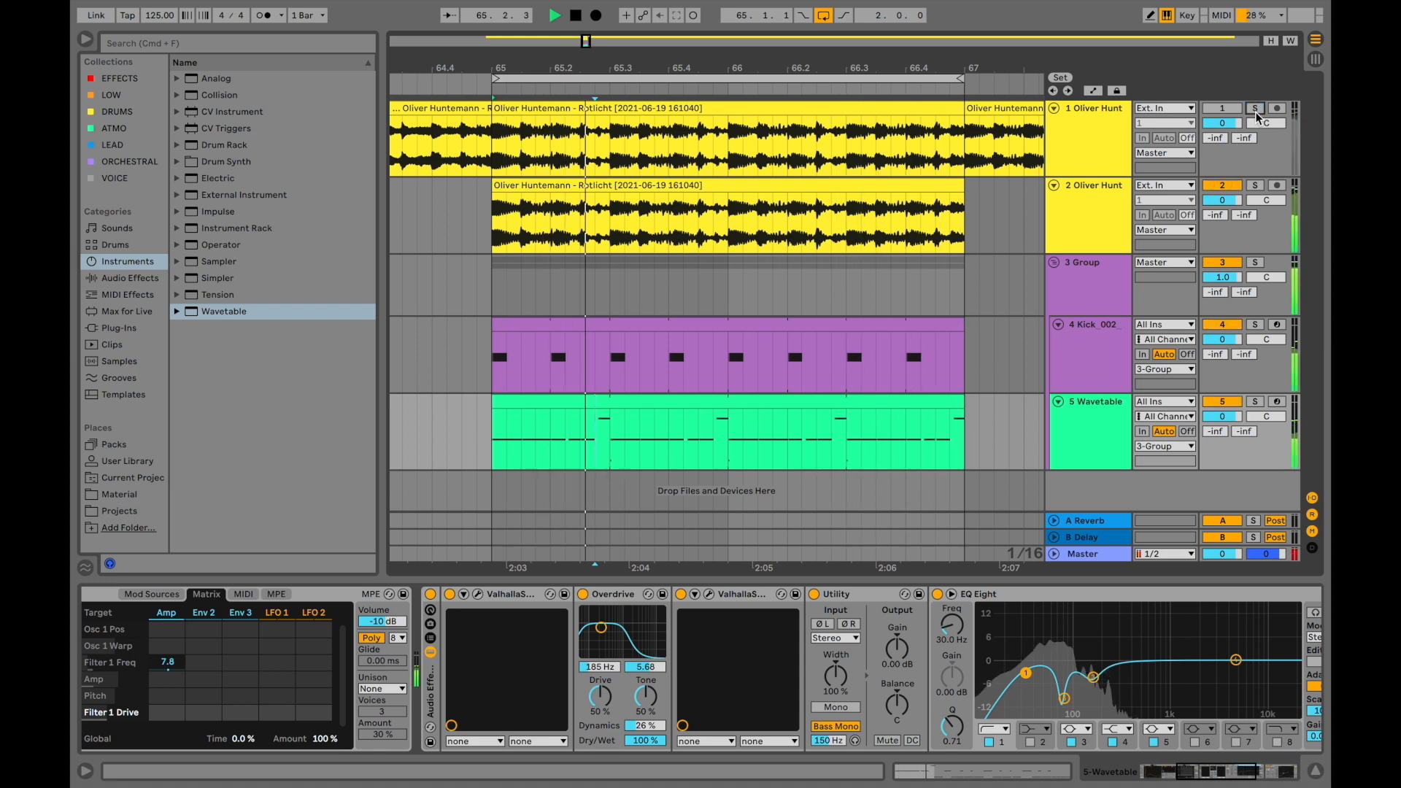
key("space")
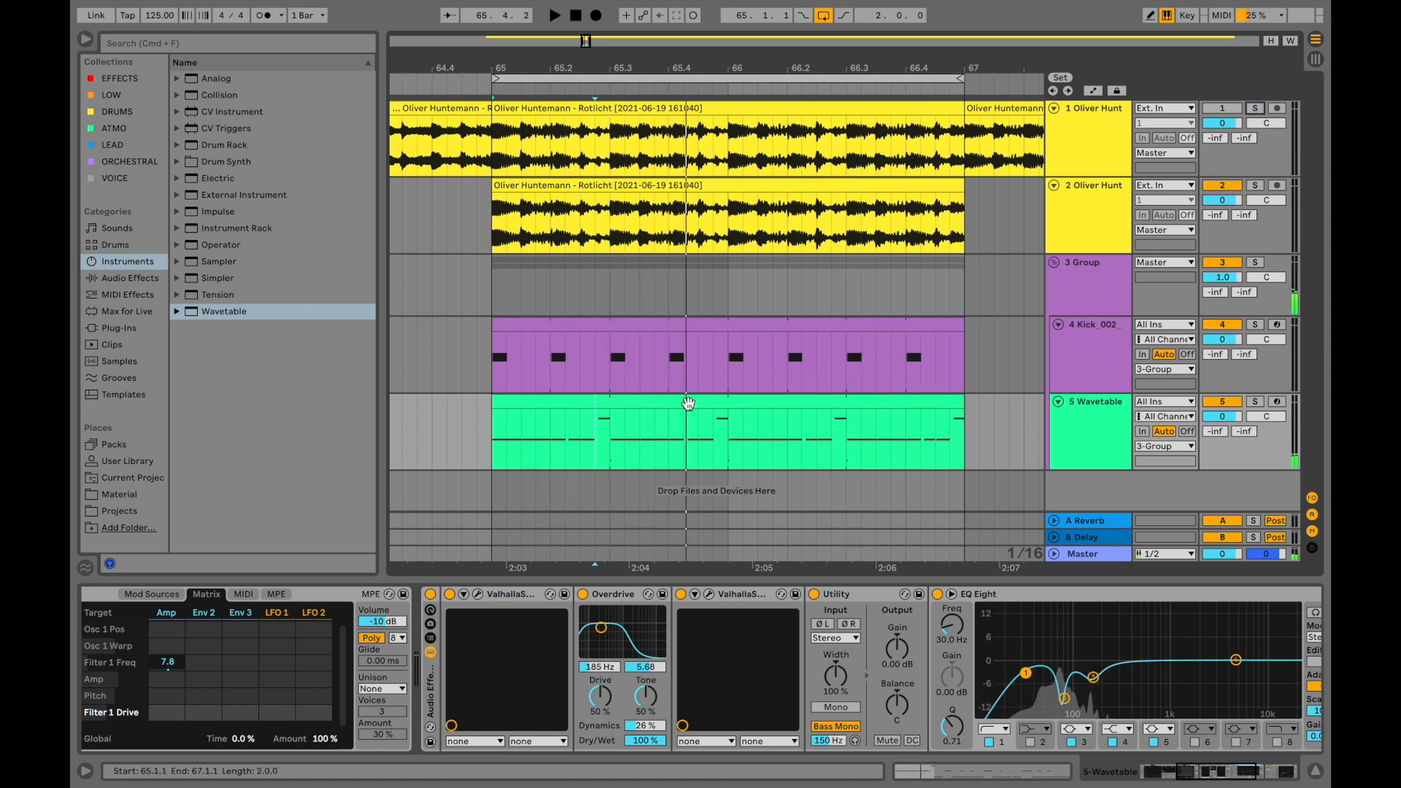
Review the device chains of the Wavetable and Kick_002 tracks.
scroll(689, 404, "right", 2)
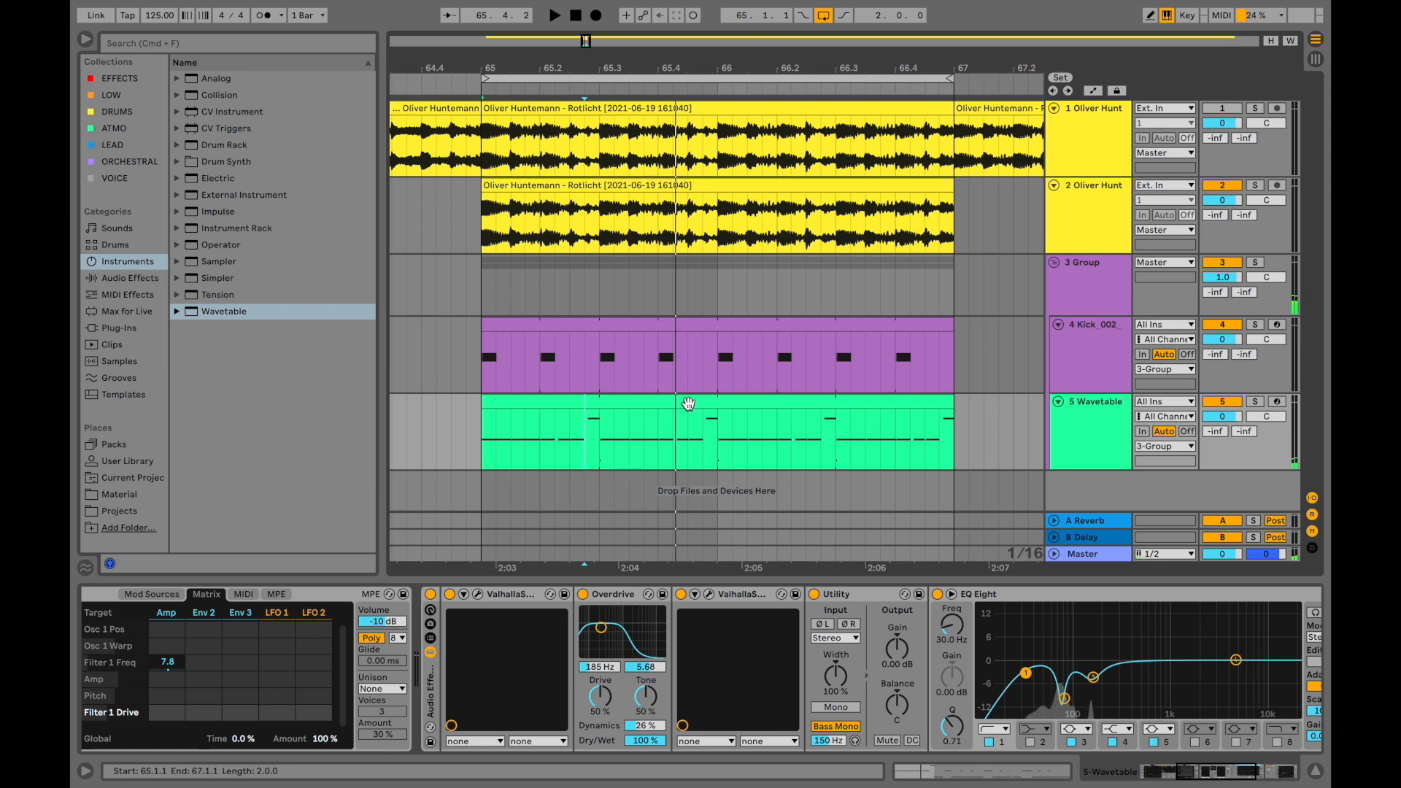
left_click(652, 400)
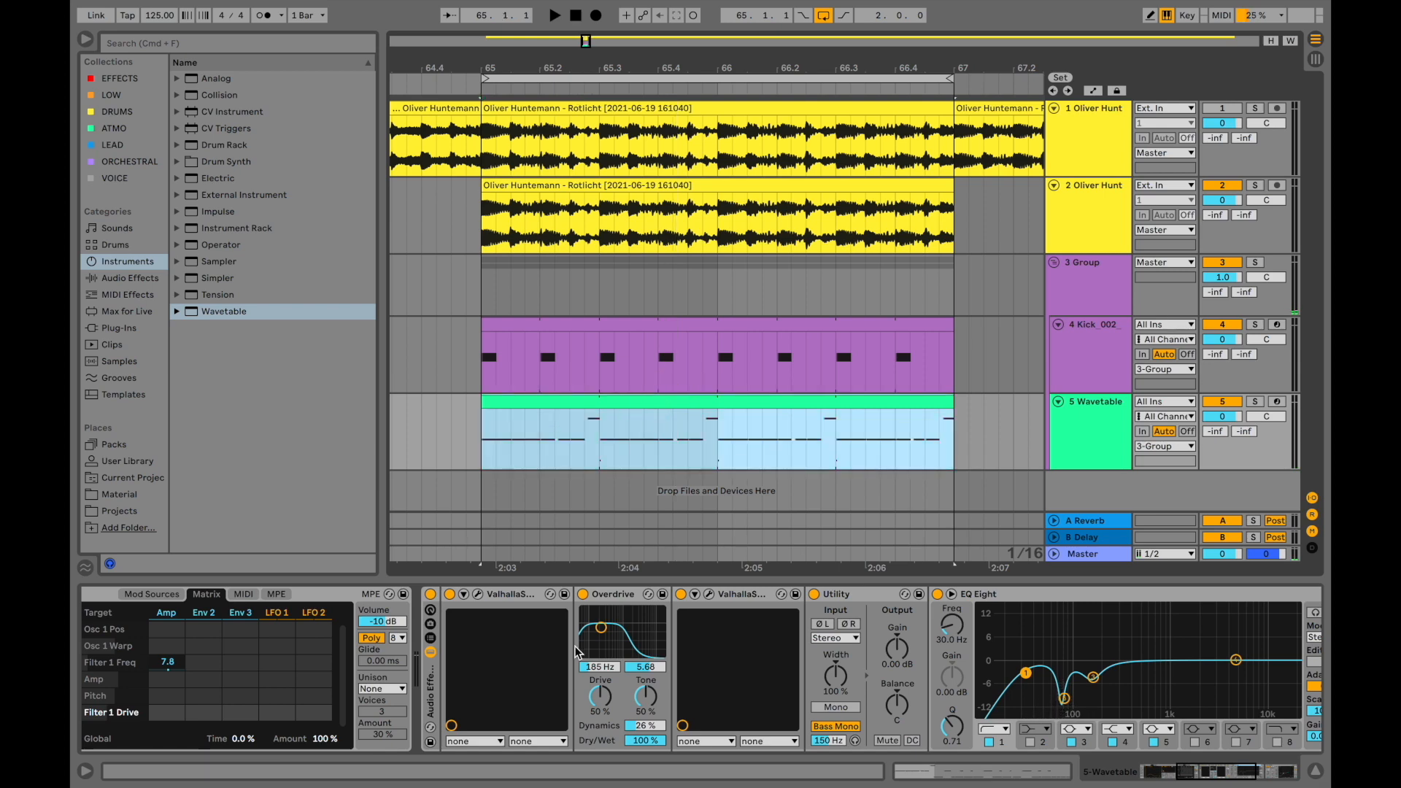
scroll(546, 655, "left", 10)
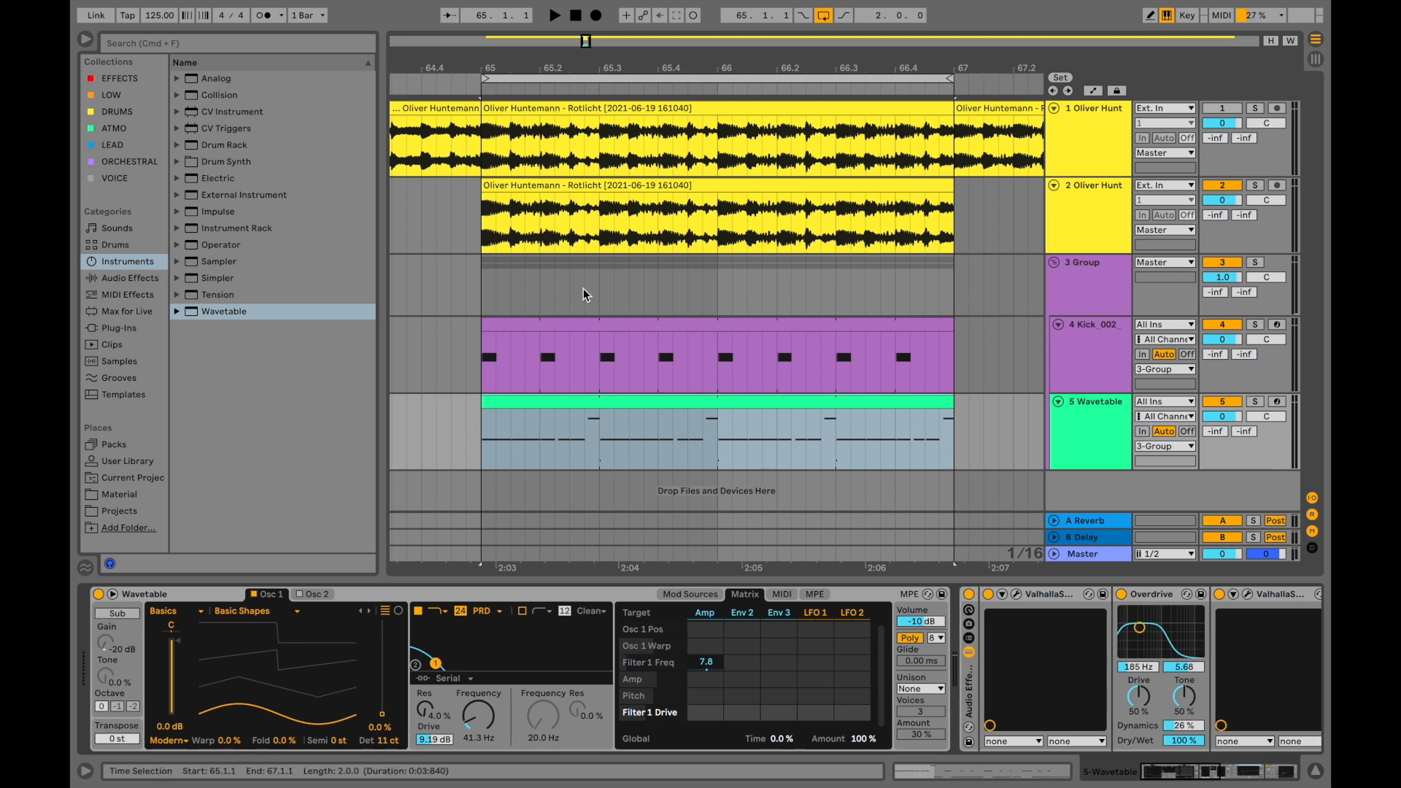
left_click(643, 398)
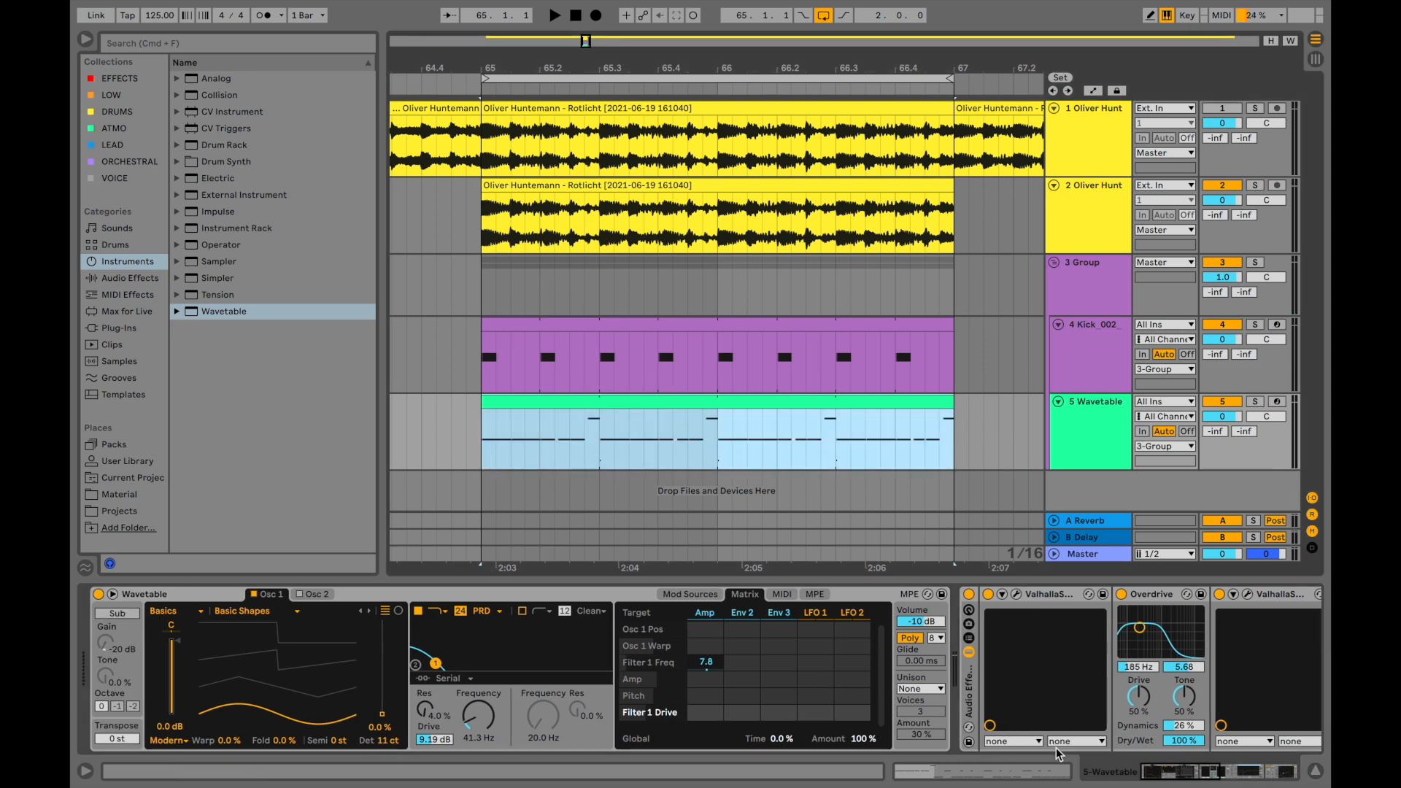
left_click(695, 325)
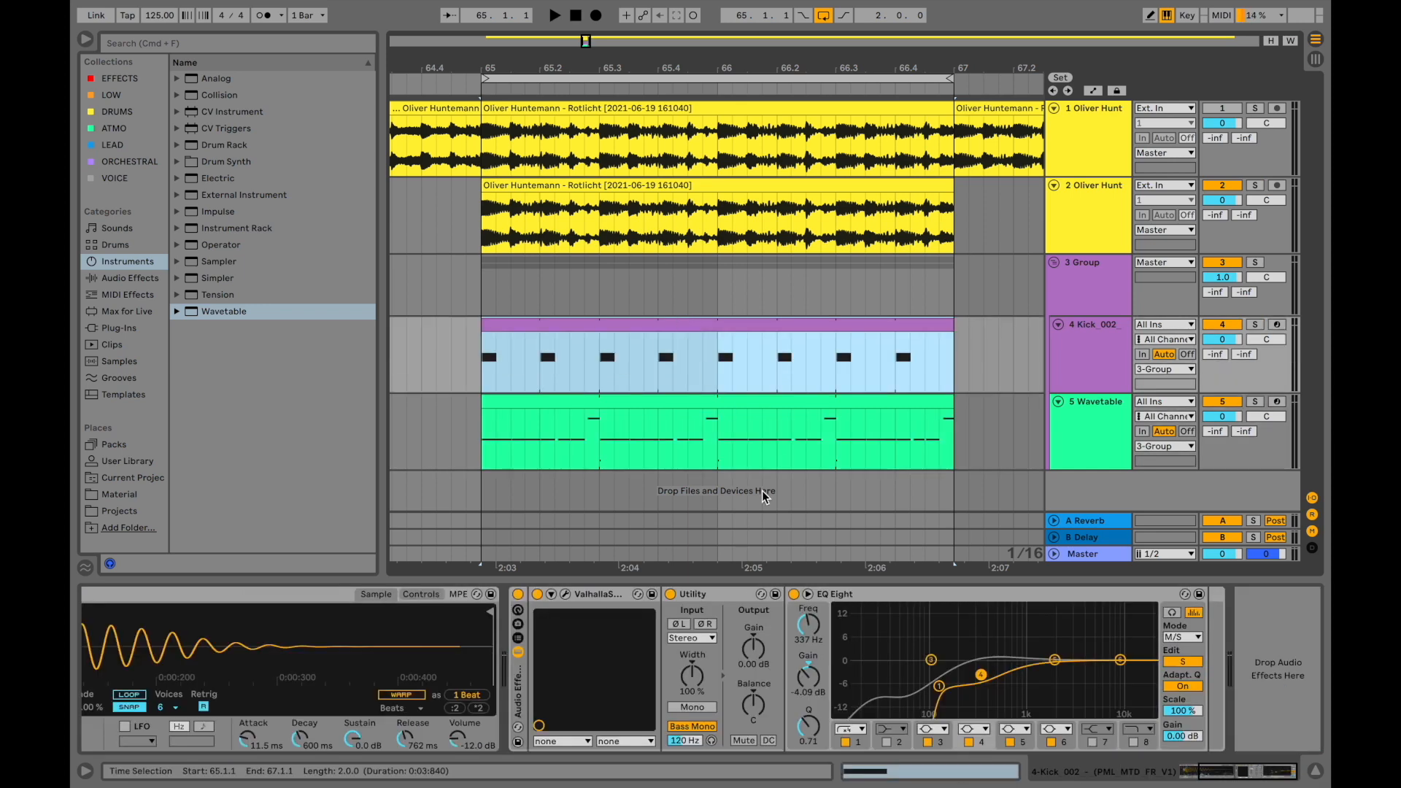
left_click(634, 399)
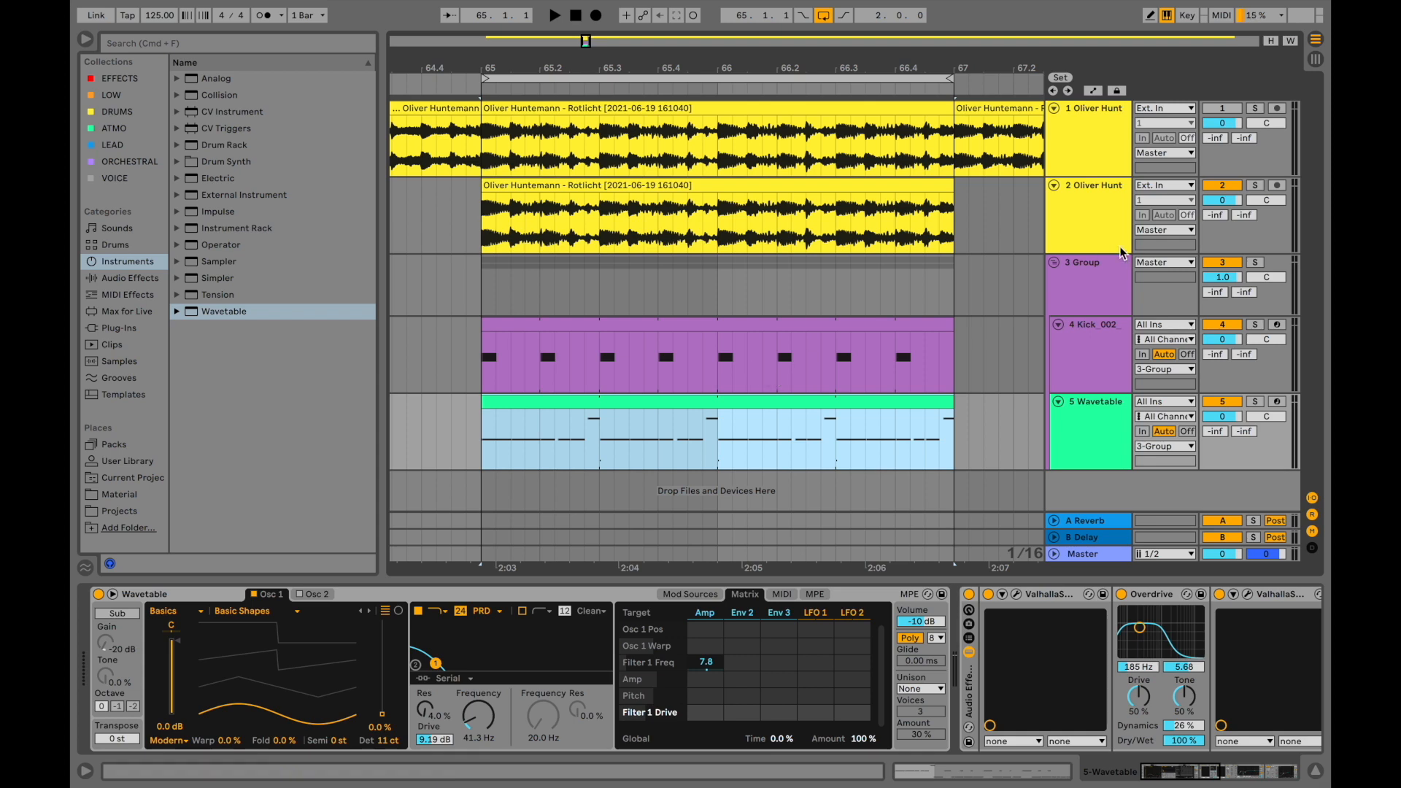
Switch off the Group track's Auto Filter, EQ Eight and Utility together.
left_click(1094, 275)
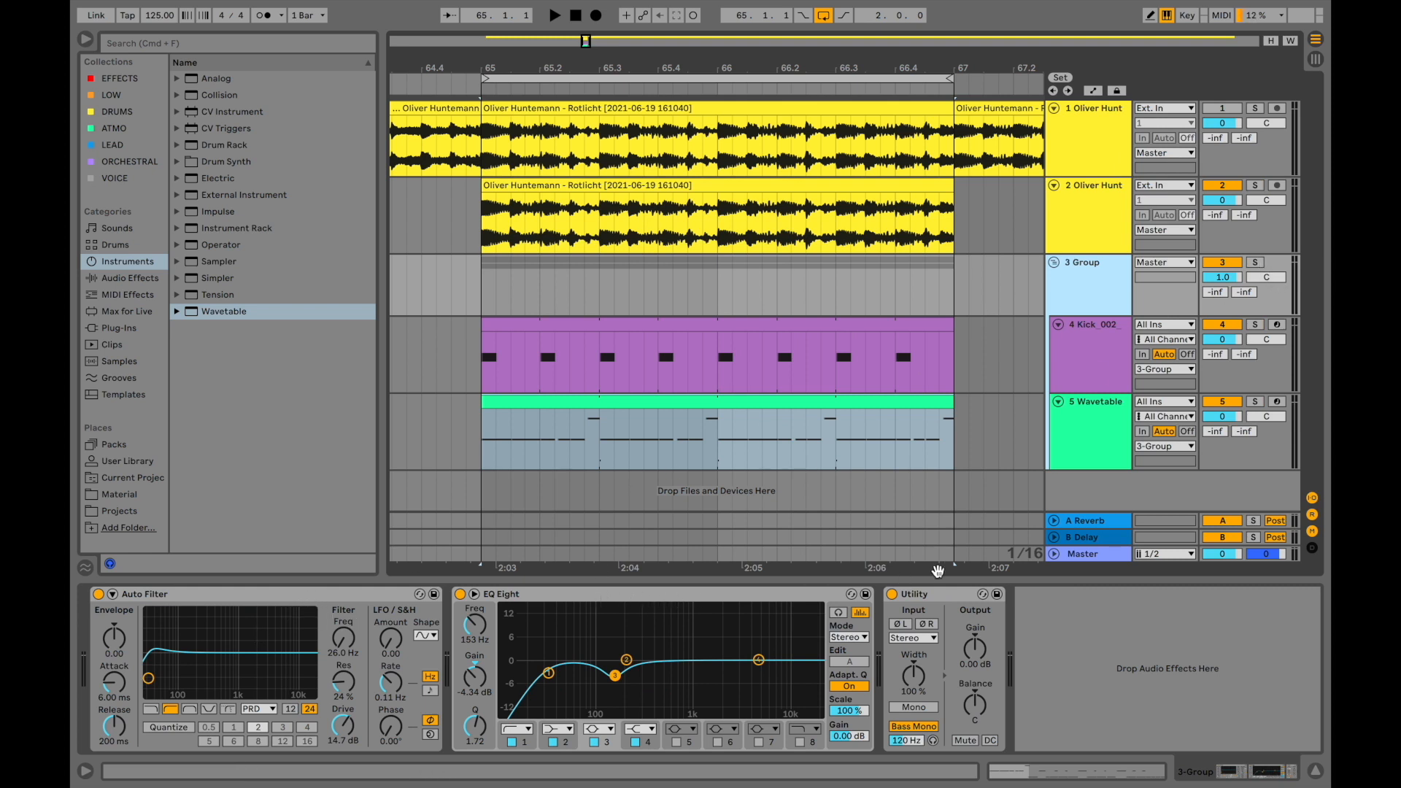
left_click(943, 593)
left_click(326, 600, "shift")
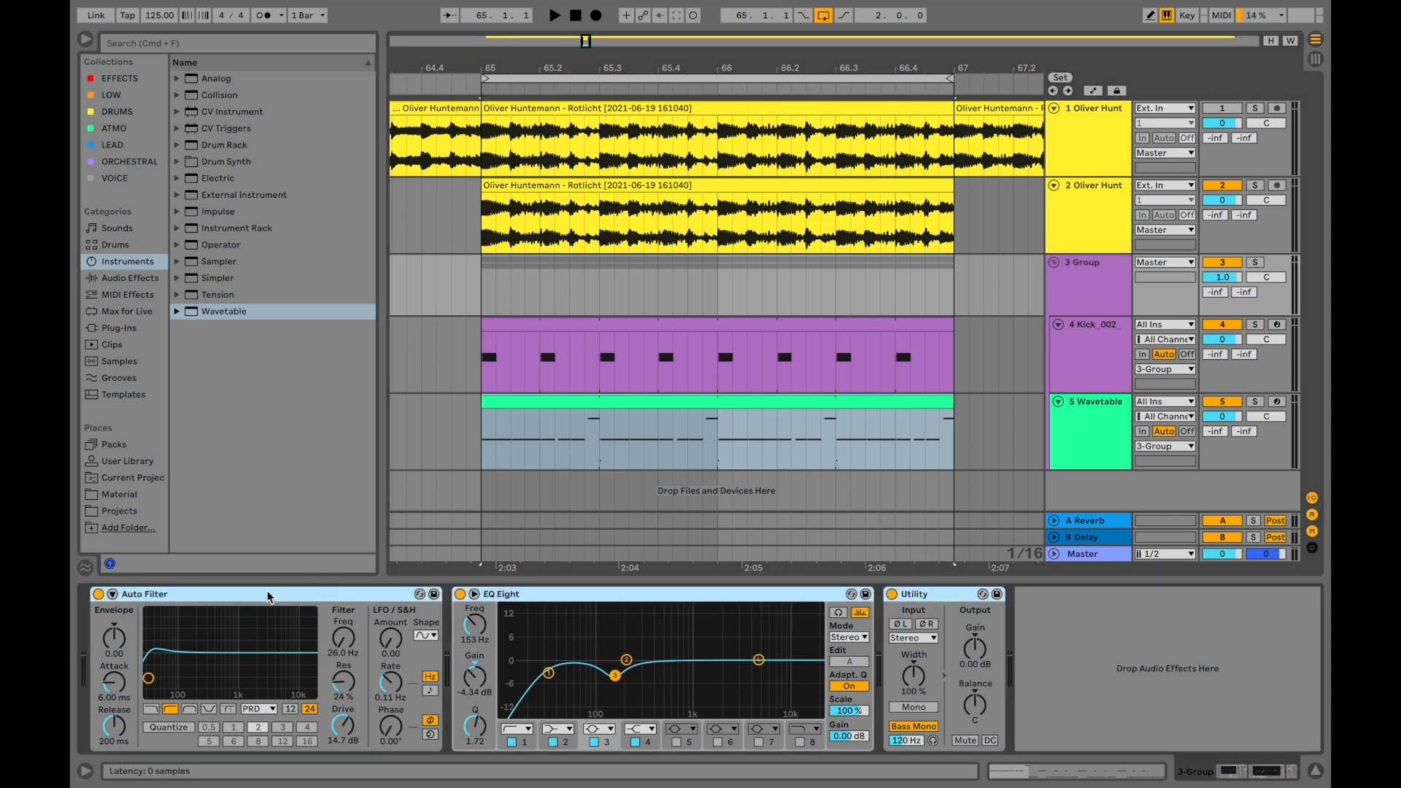
left_click(99, 594)
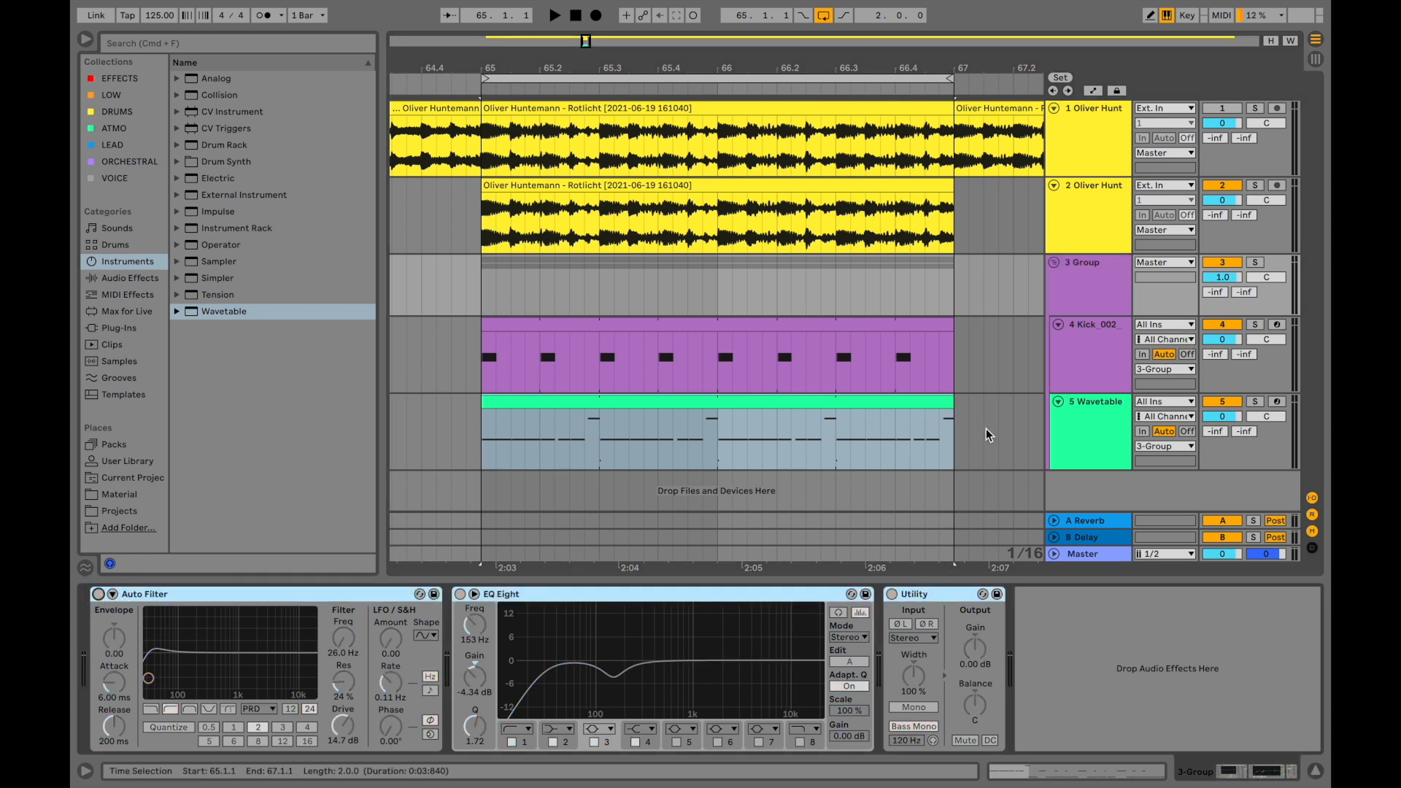
left_click(1081, 624)
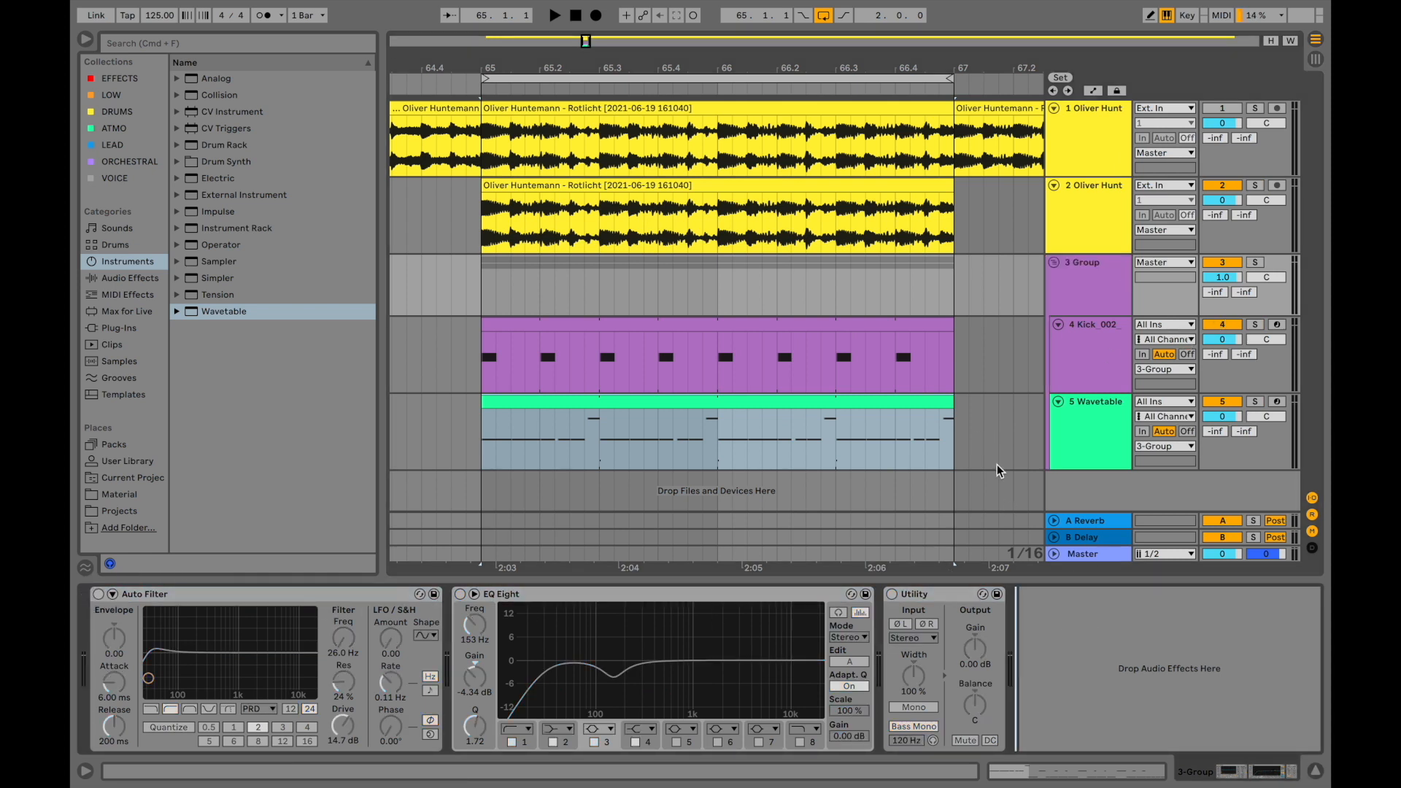
Play the loop with the Group's effects bypassed and bring up the Group track's device chain.
left_click(501, 327)
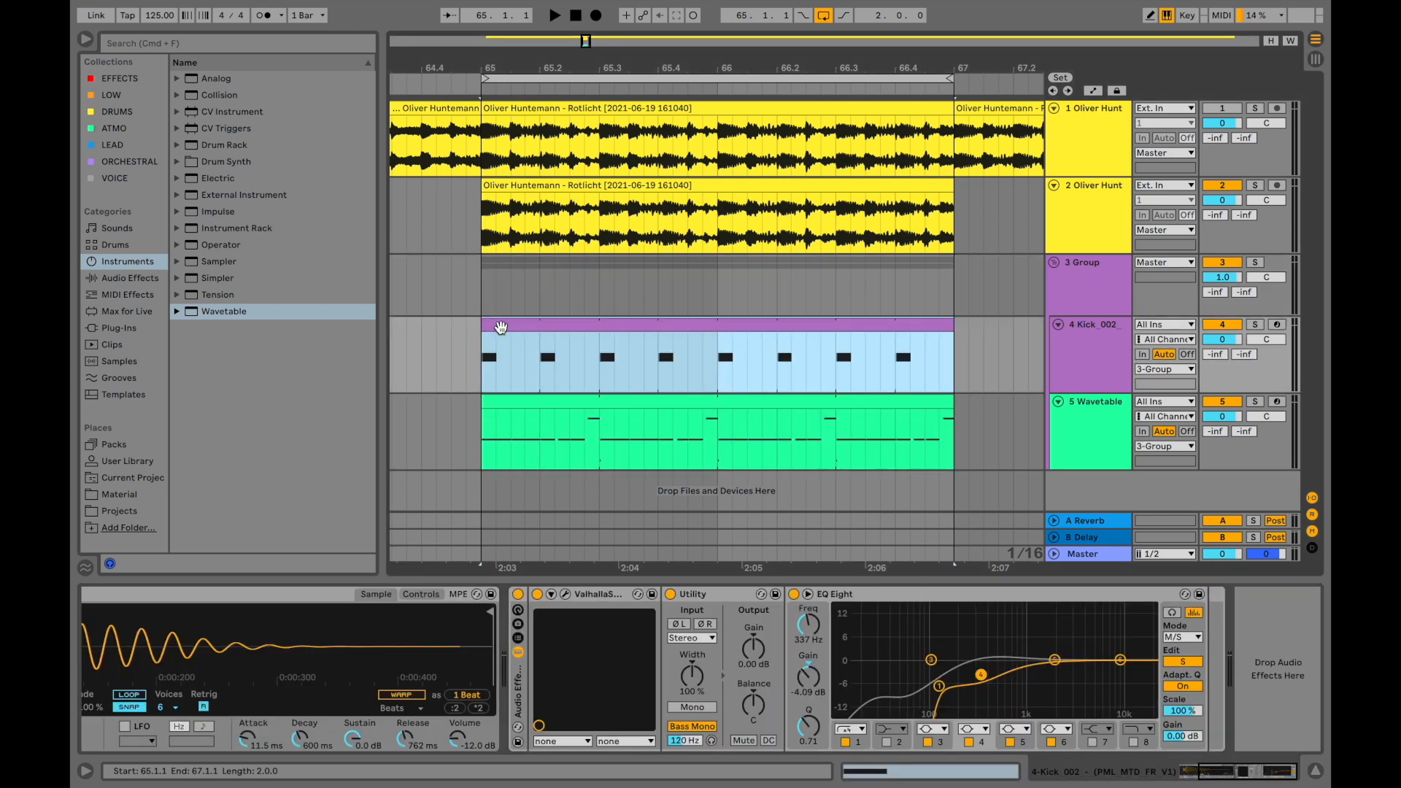
key("space")
left_click(1107, 310)
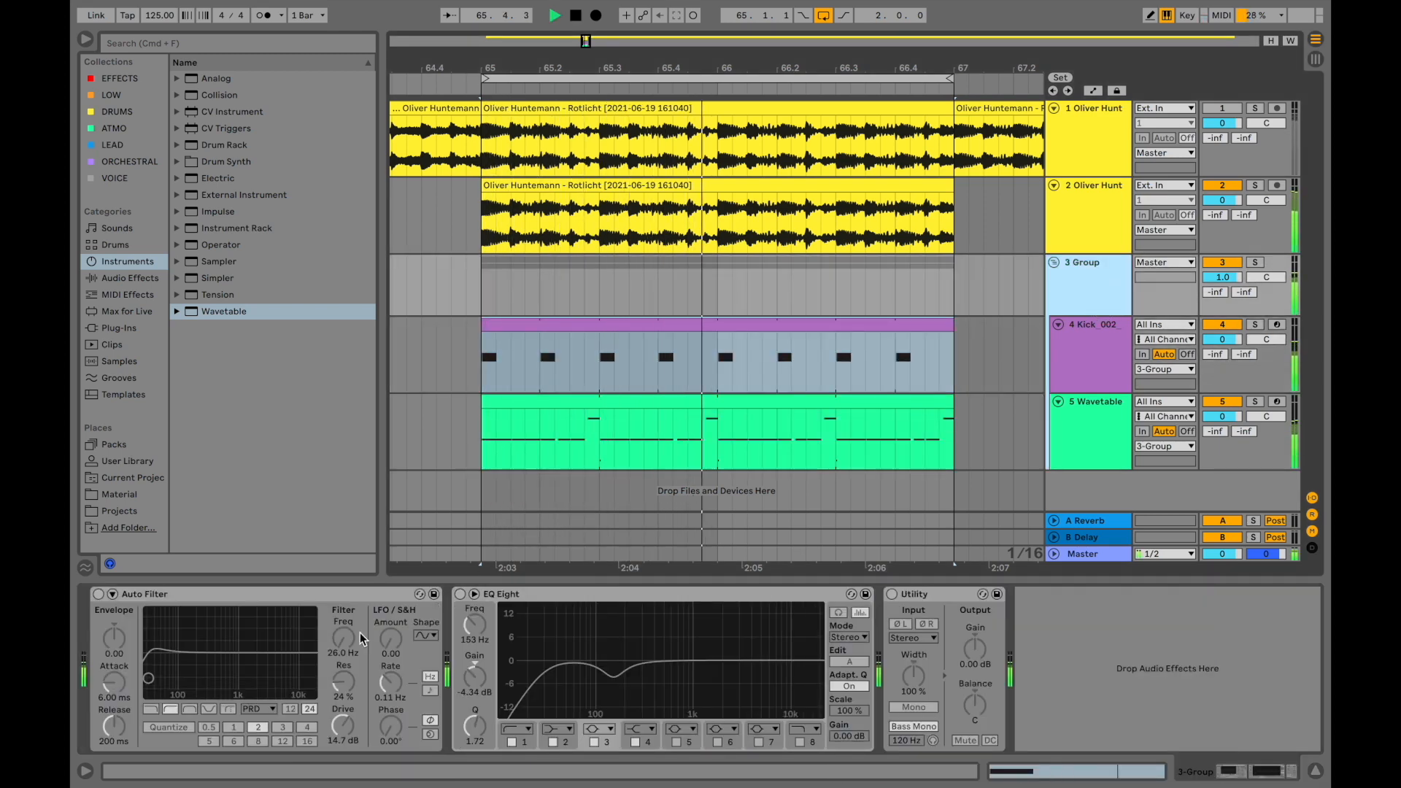
left_click(168, 594)
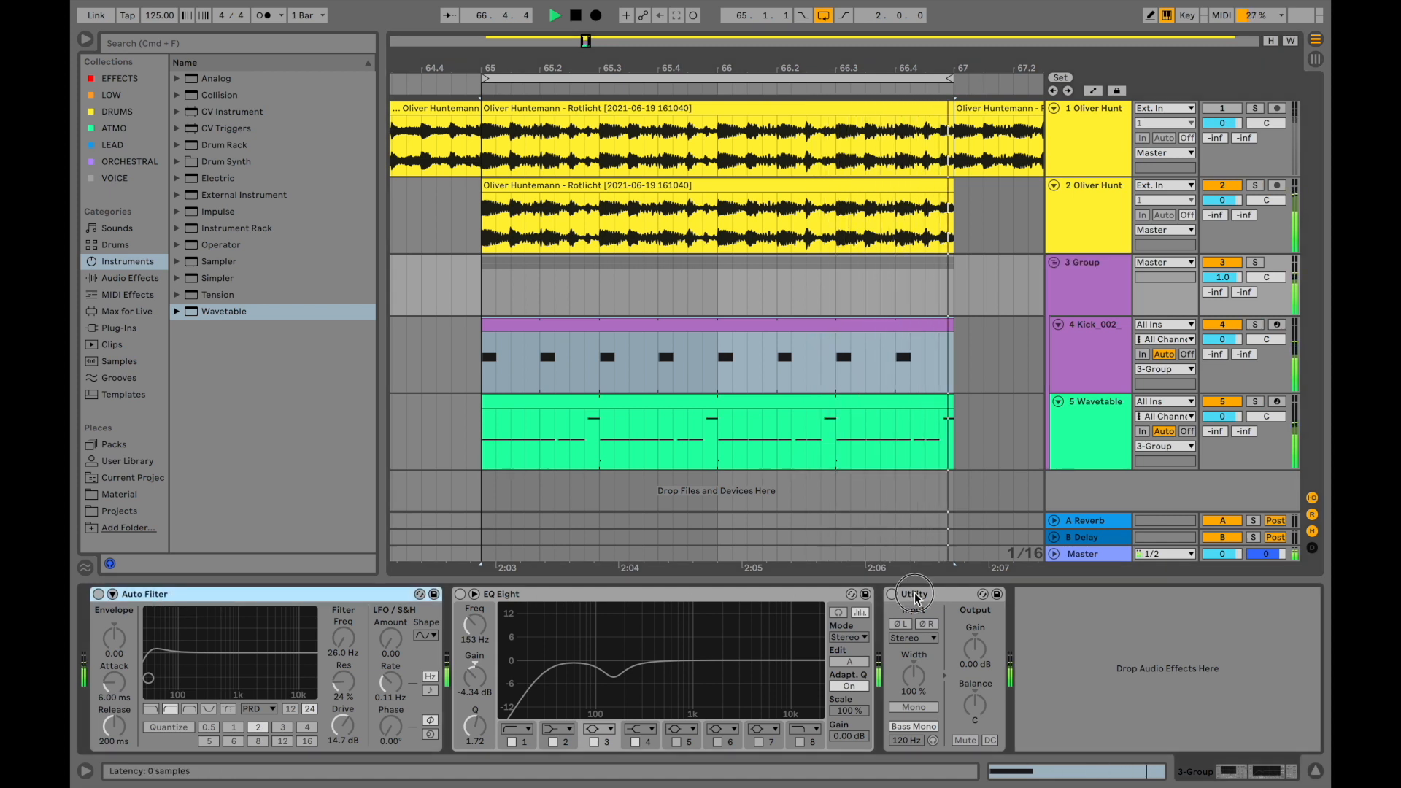
Switch the Group's Auto Filter, EQ Eight and Utility back on together during playback, listen to the difference, and stop.
key("super+a")
left_click(99, 595)
left_click(97, 595)
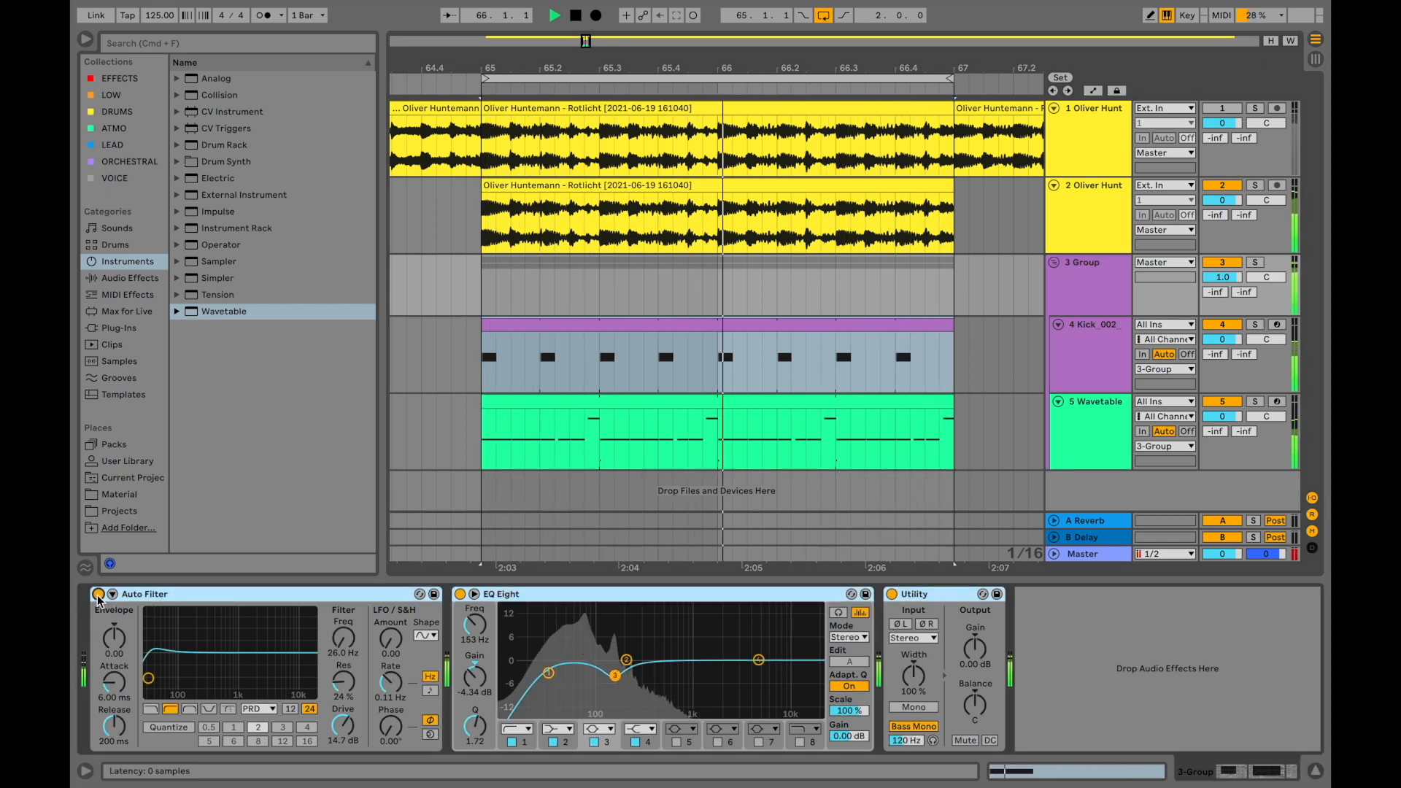
key("space")
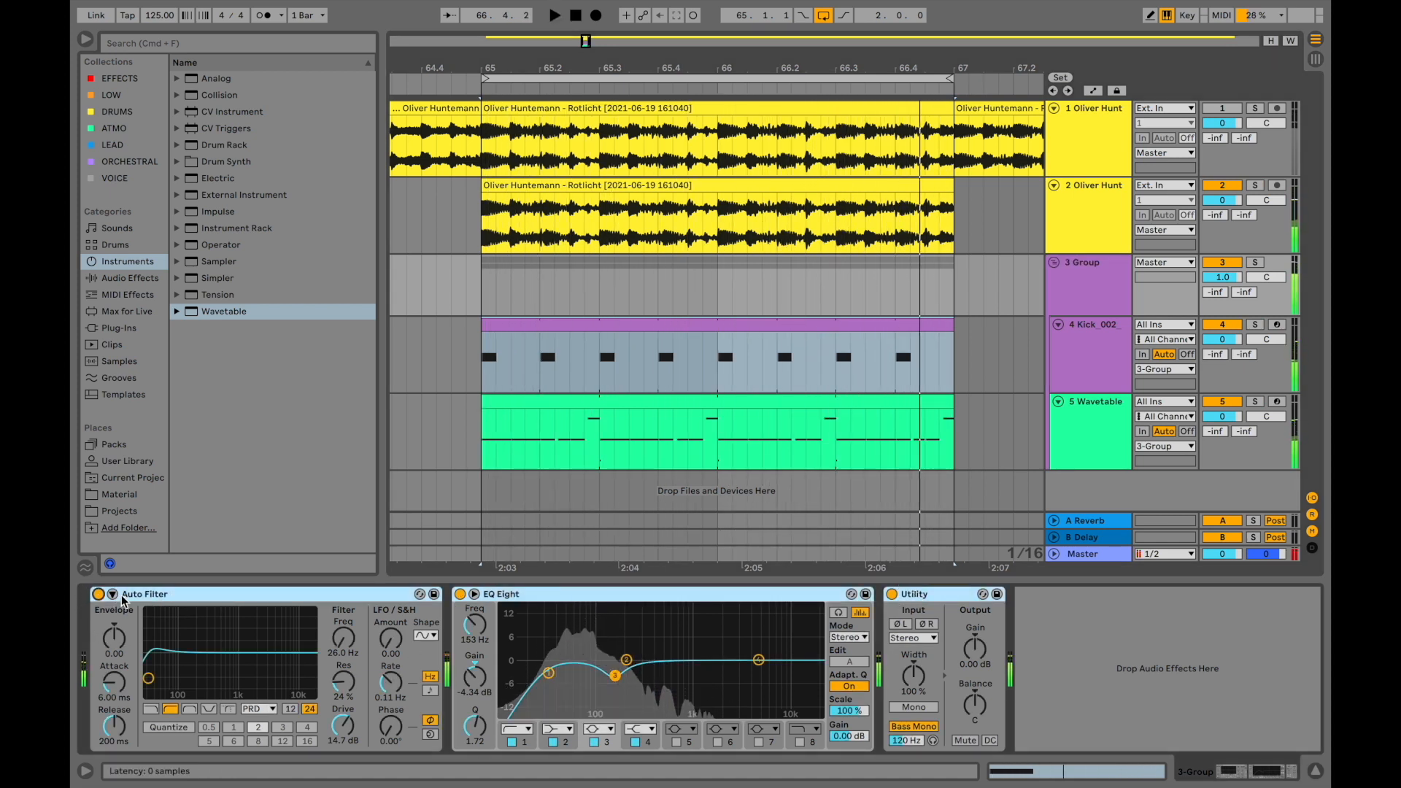
left_click(1058, 682)
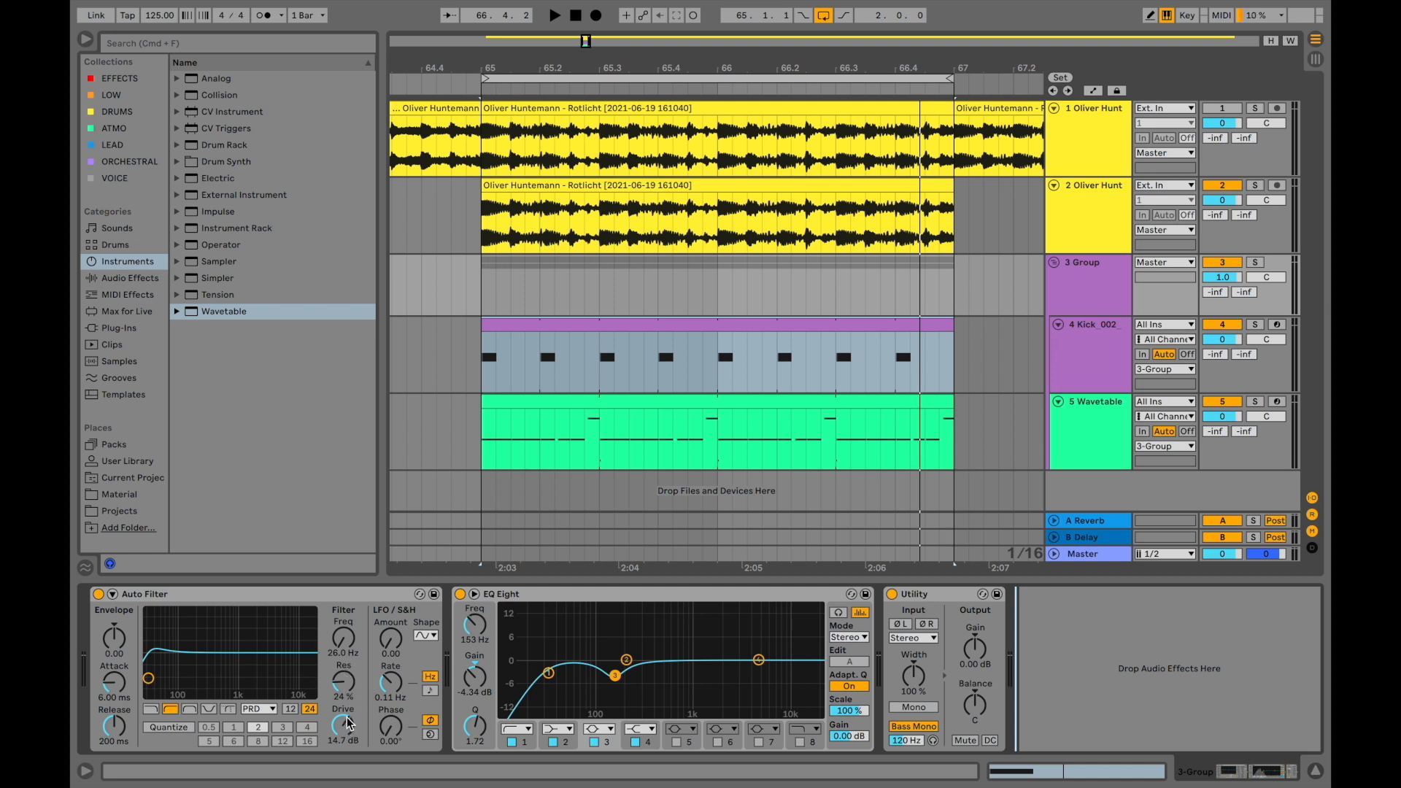
Bypass the Group's EQ Eight and Utility, and set the Auto Filter's Drive to 13.5 dB while listening to the loop.
left_click(461, 595)
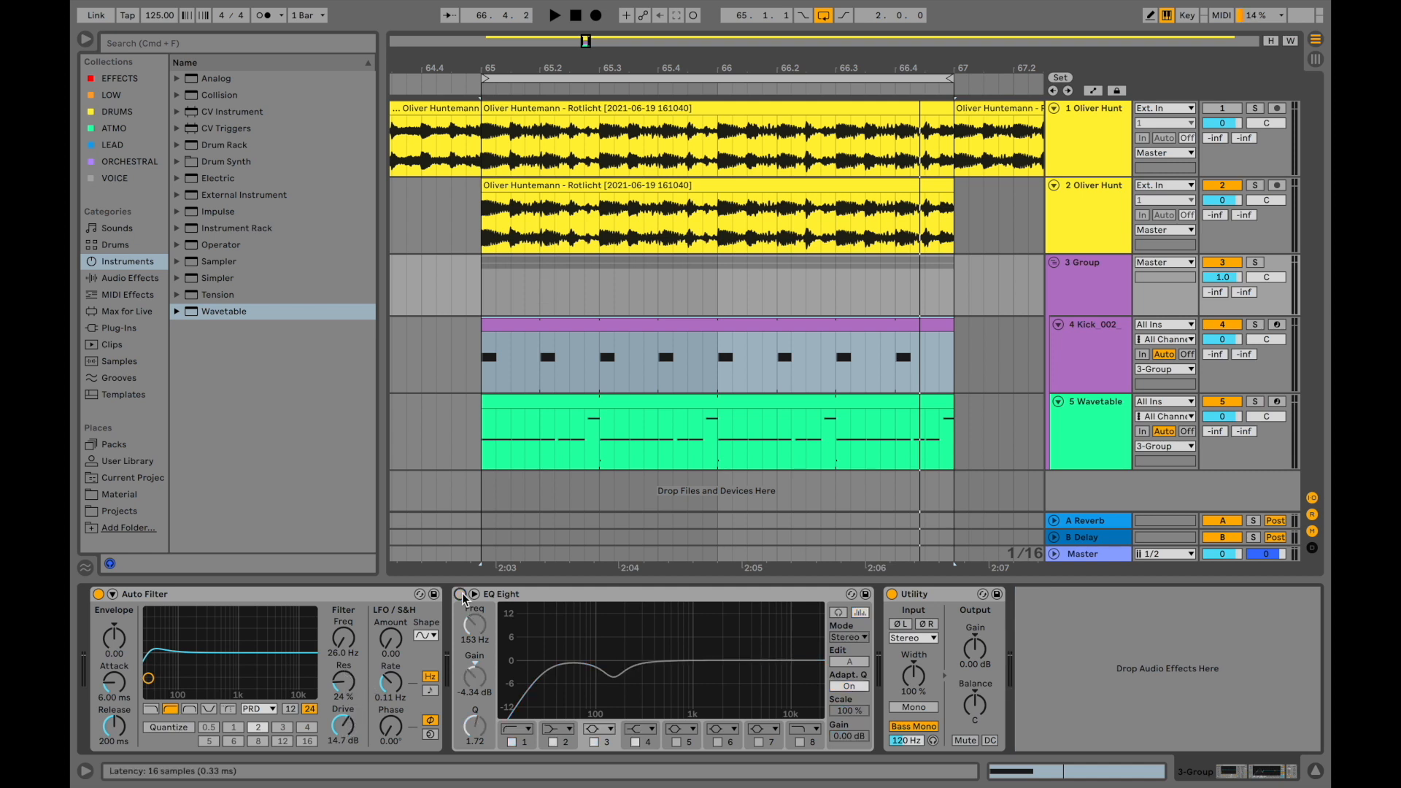
left_click(891, 594)
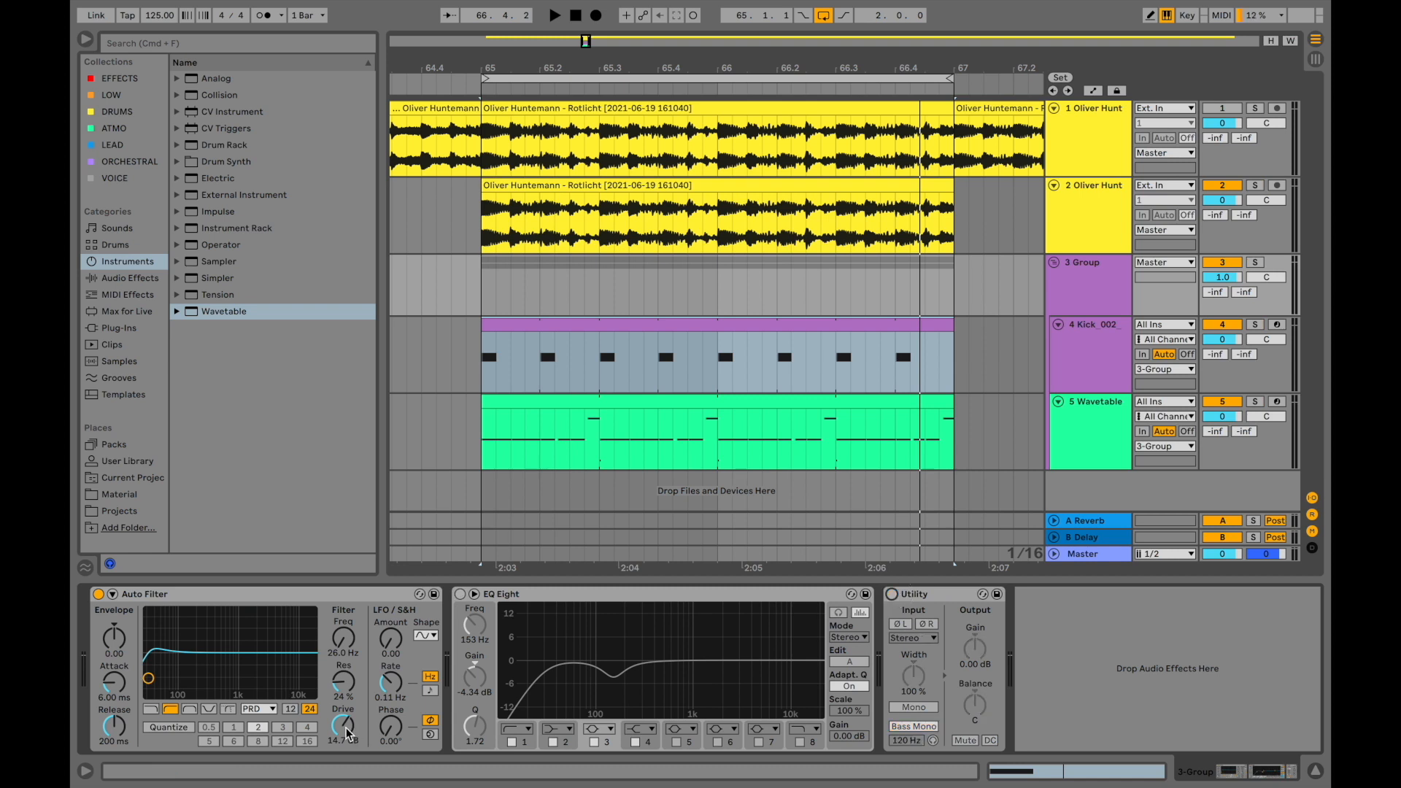
key("space")
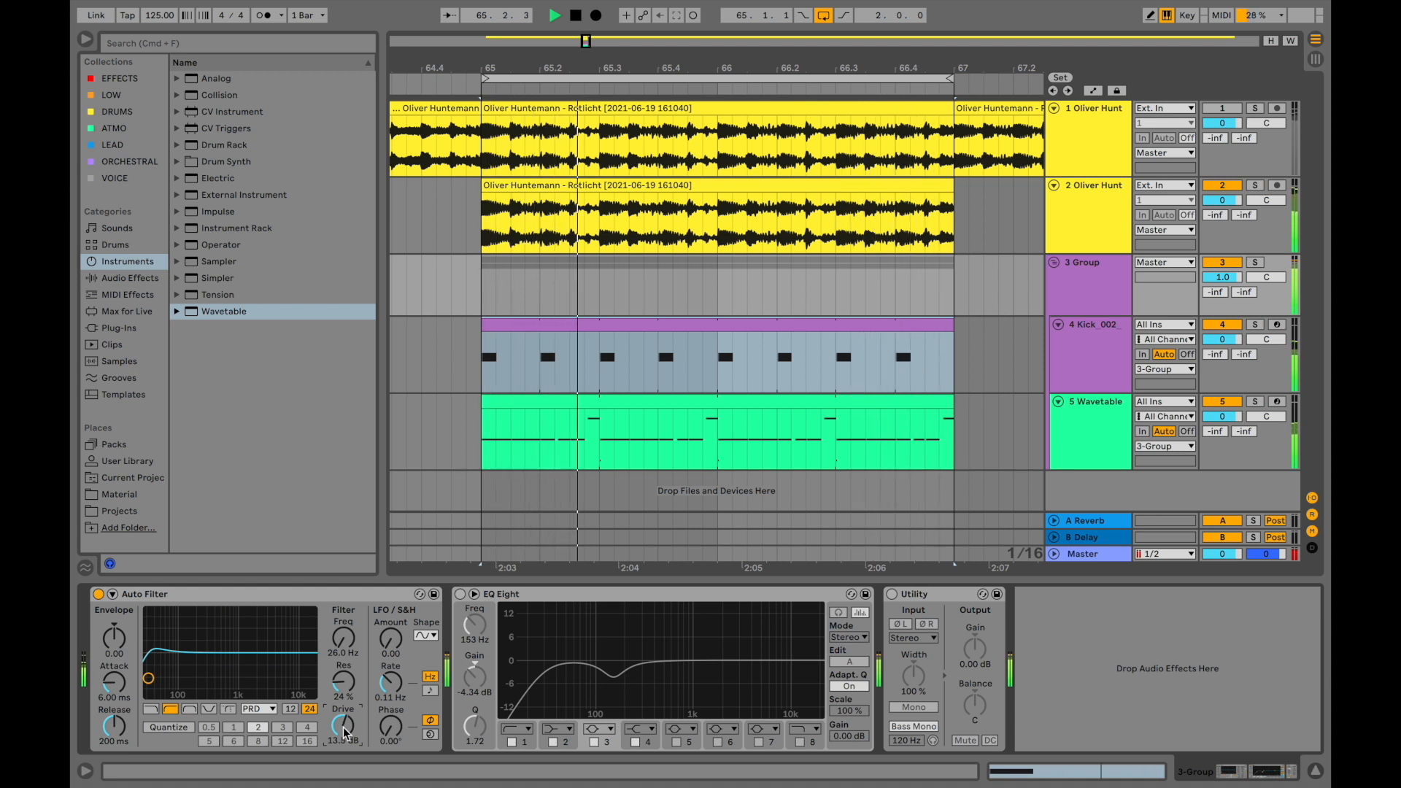
key("space")
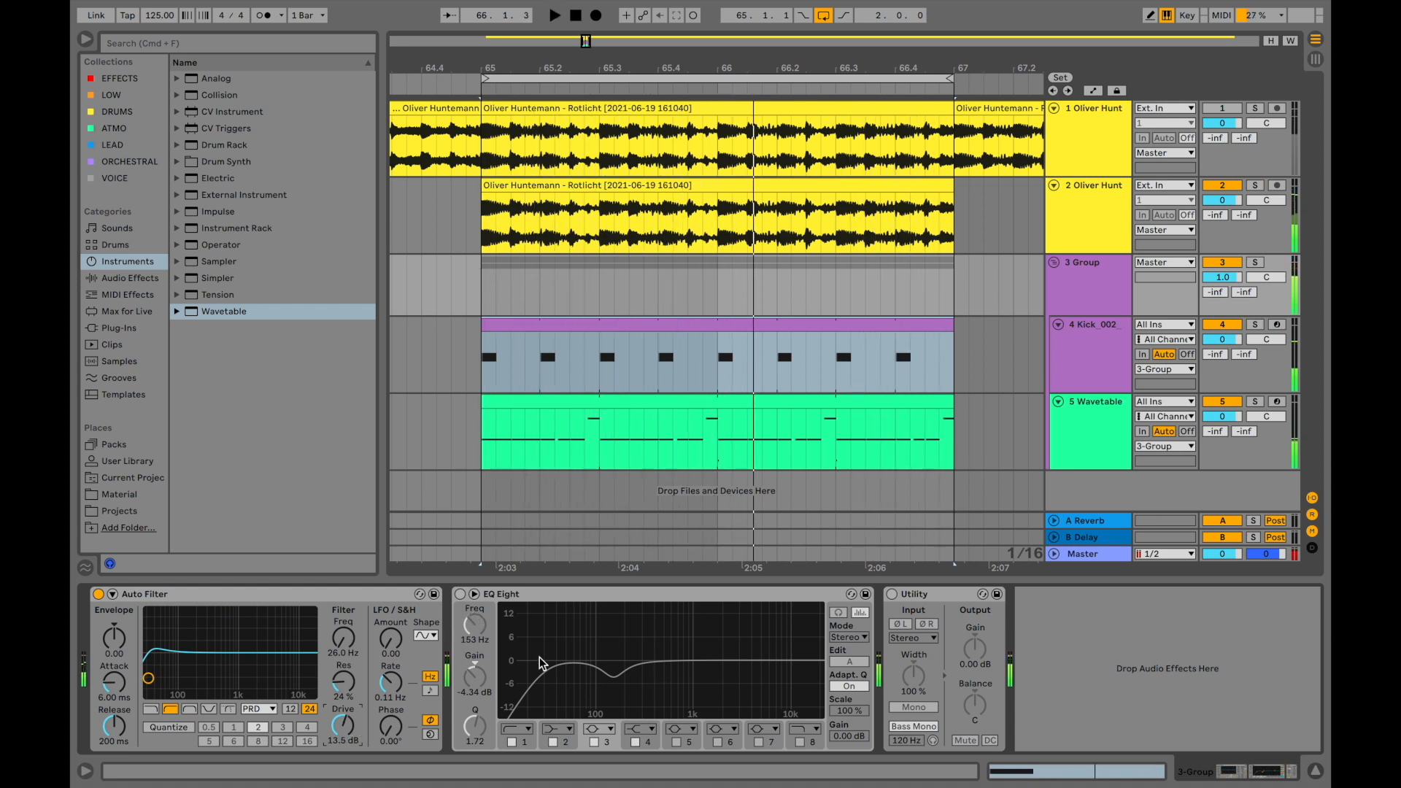
Switch the Group's EQ Eight and Utility back on one after the other while listening to the loop.
left_click(460, 594)
key("space")
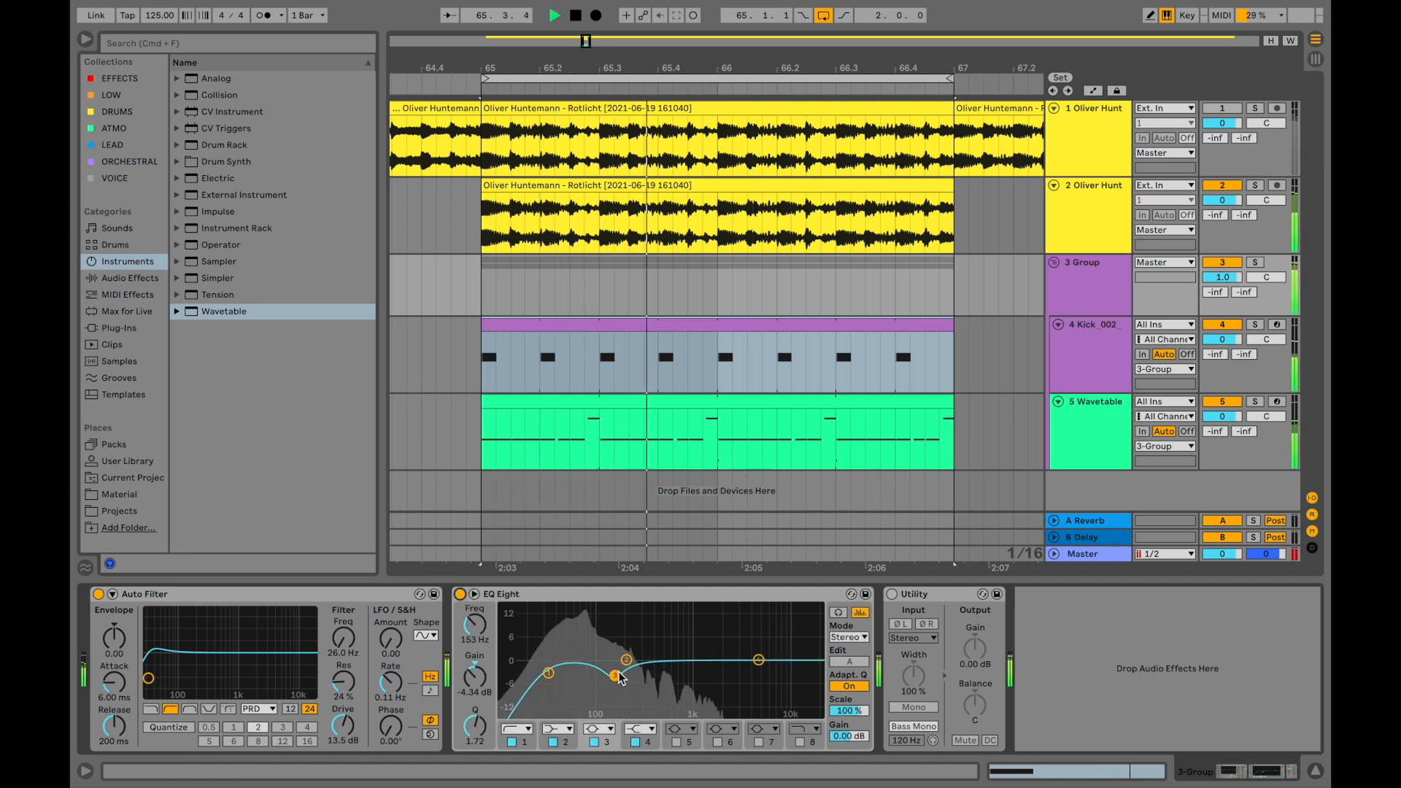
left_click(891, 594)
key("space")
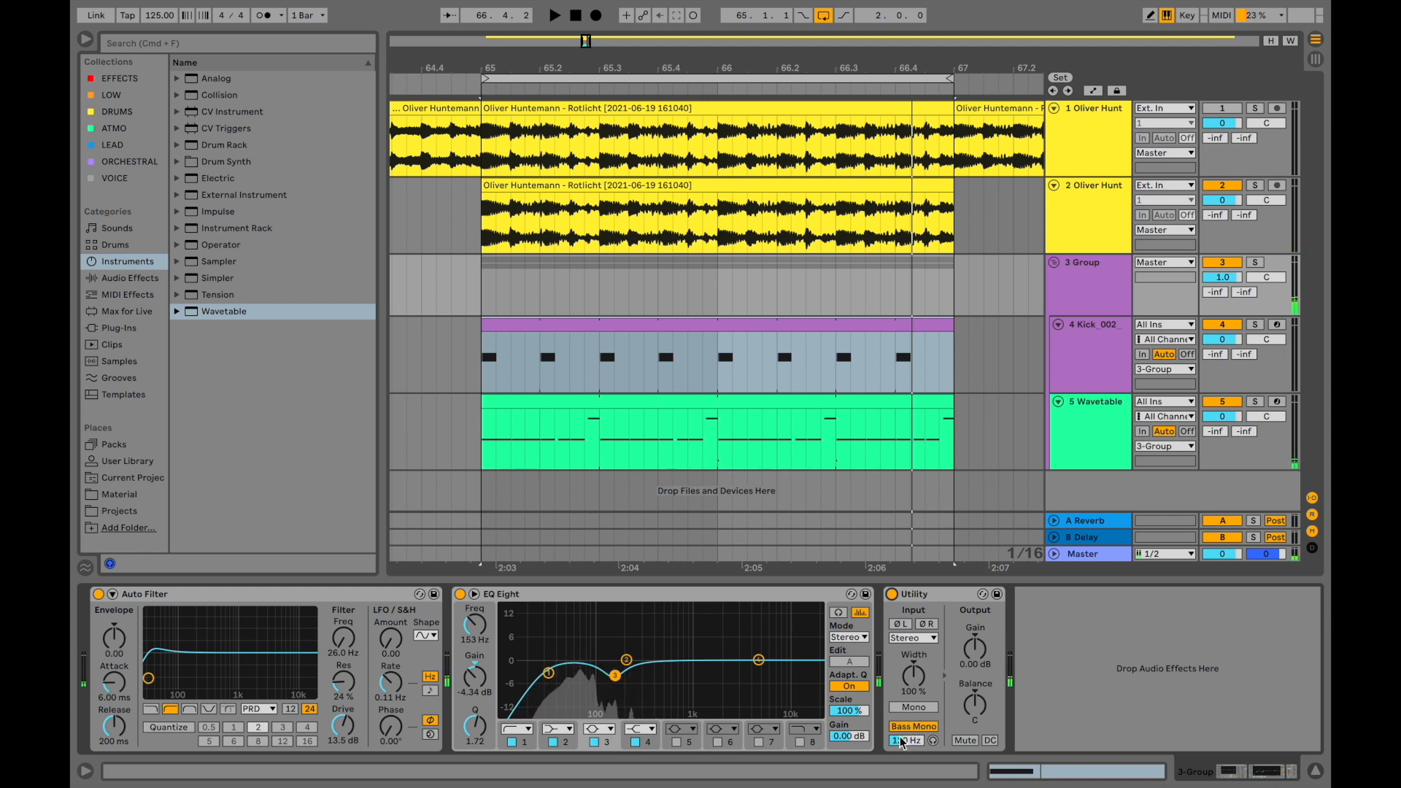
Play the loop and compare the full Group processing with the original by soloing and unsoloing track 1.
key("space")
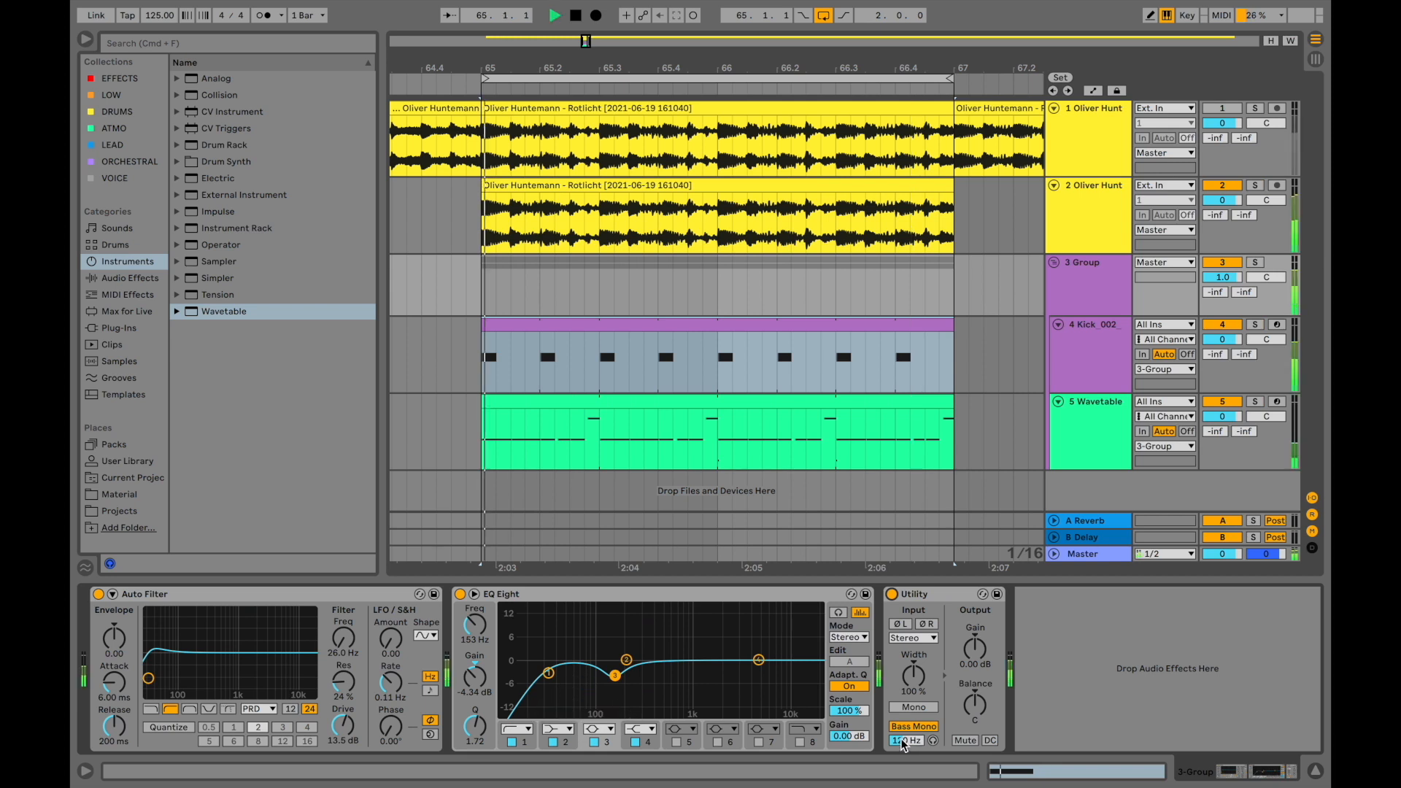
left_click(1256, 109)
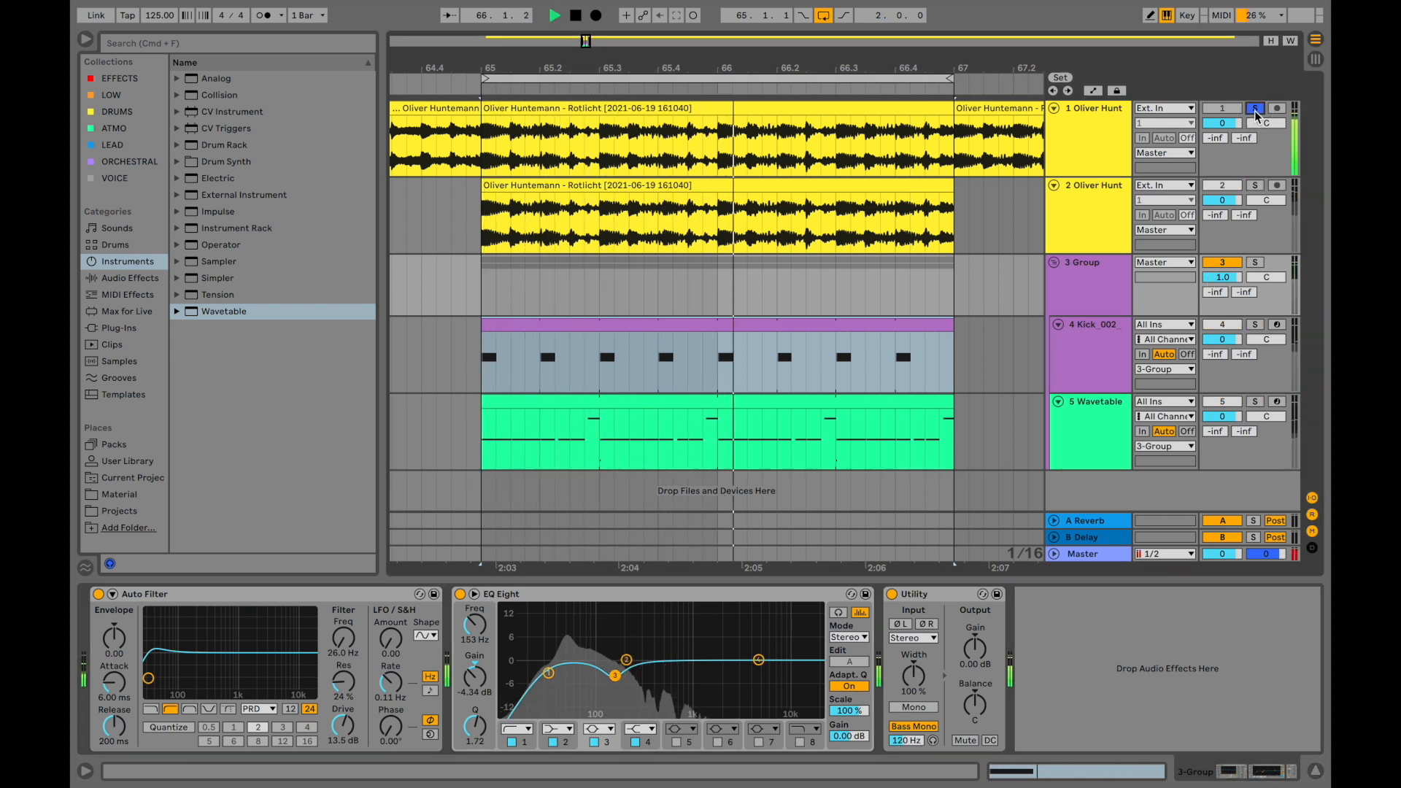
left_click(1255, 110)
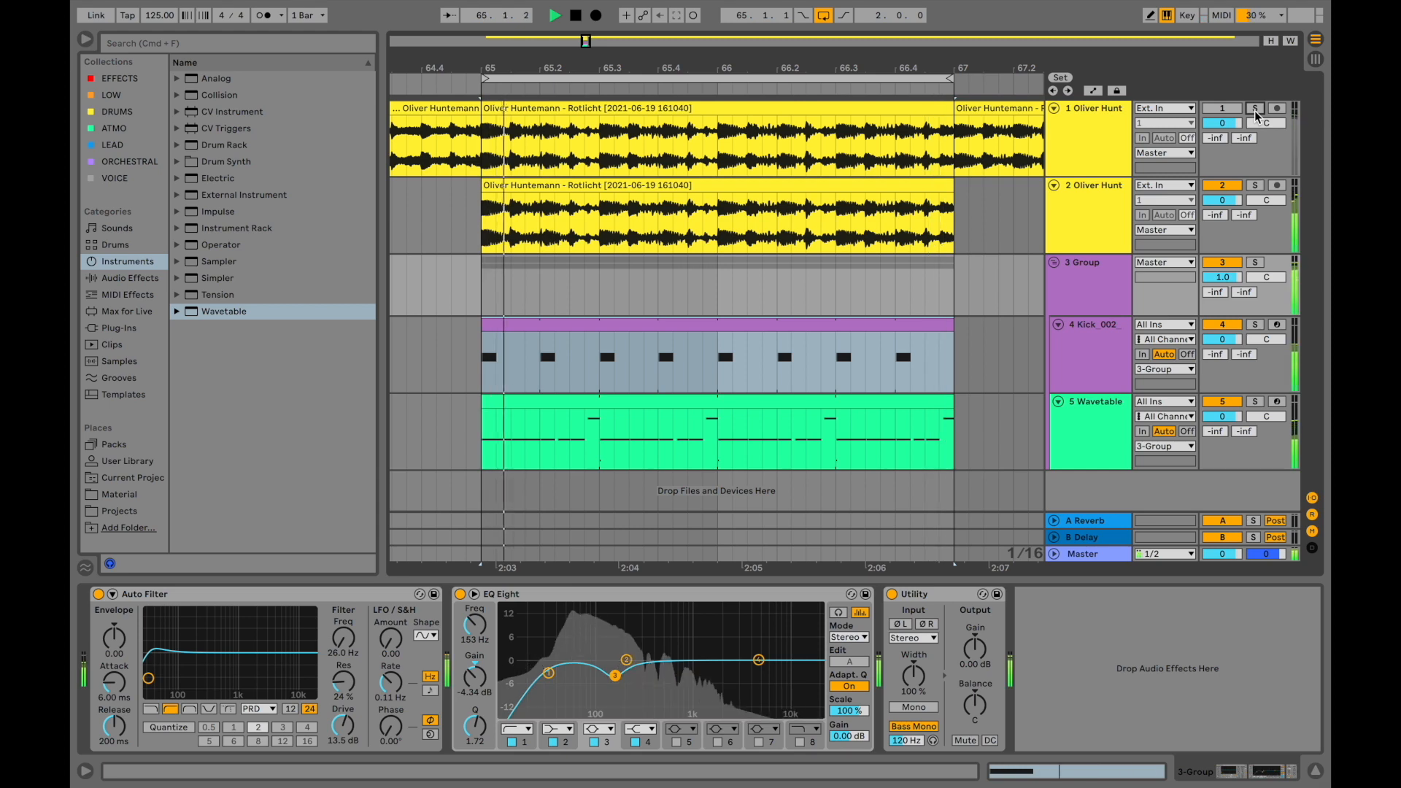
key("space")
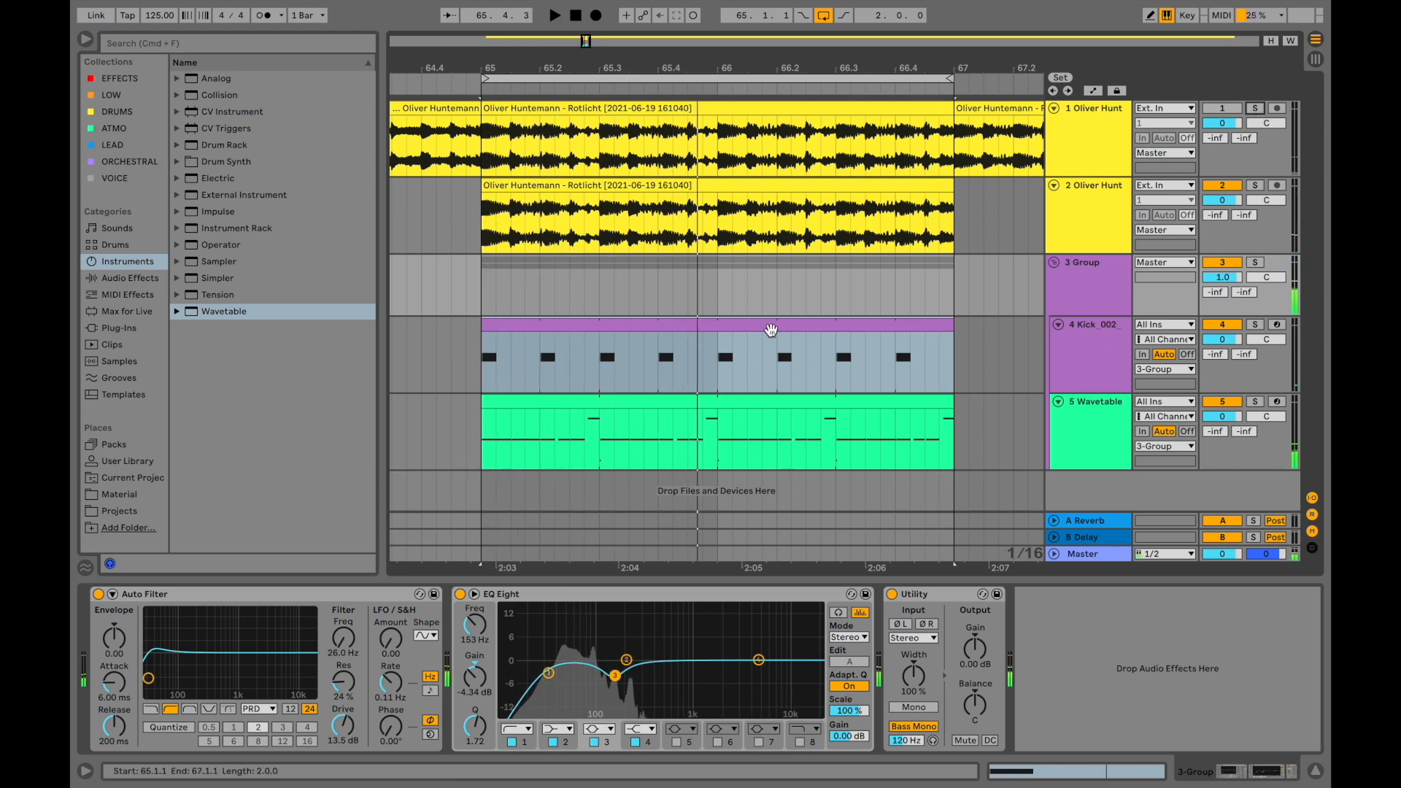
Select the Kick_002 clip and the Wavetable clip in turn to view each track's devices.
left_click(770, 325)
left_click(739, 402)
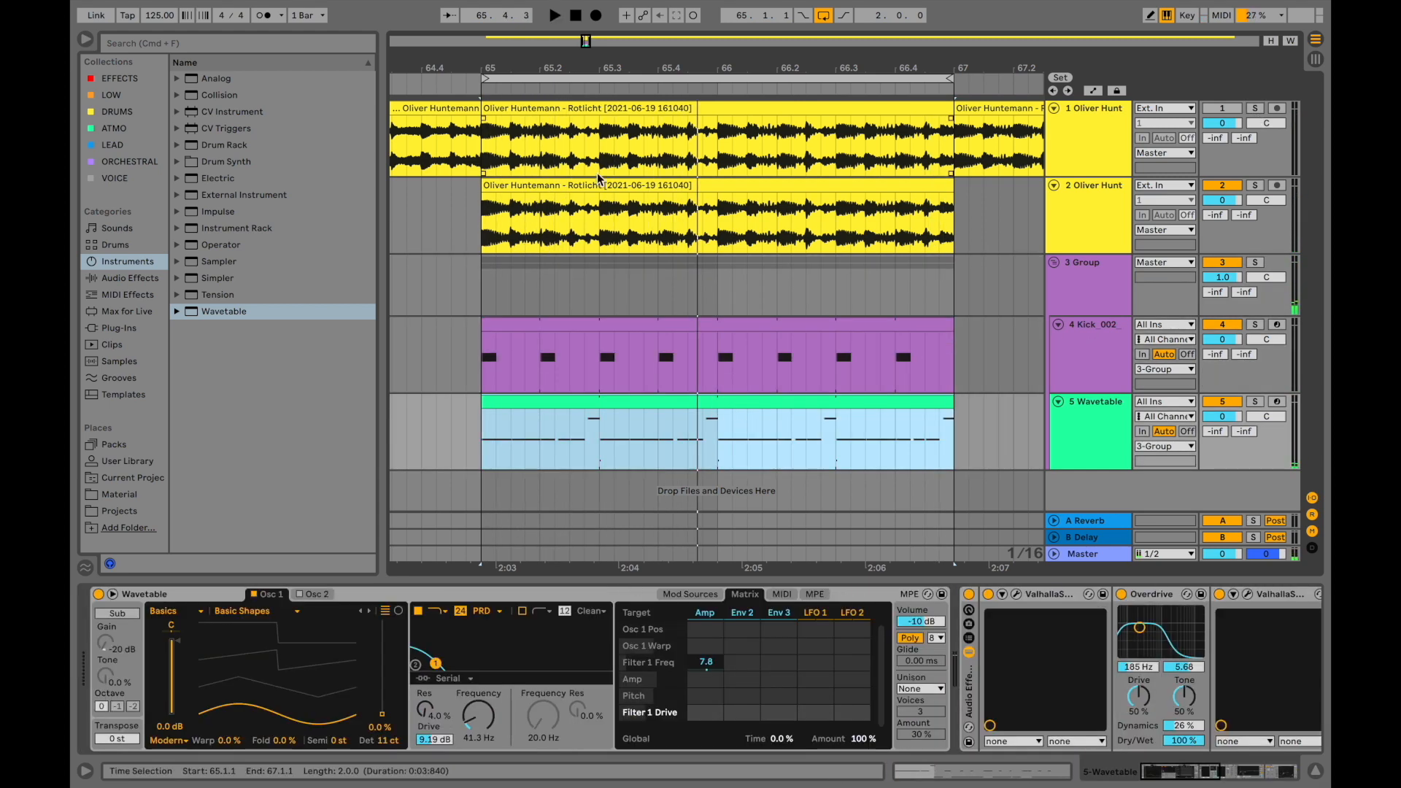